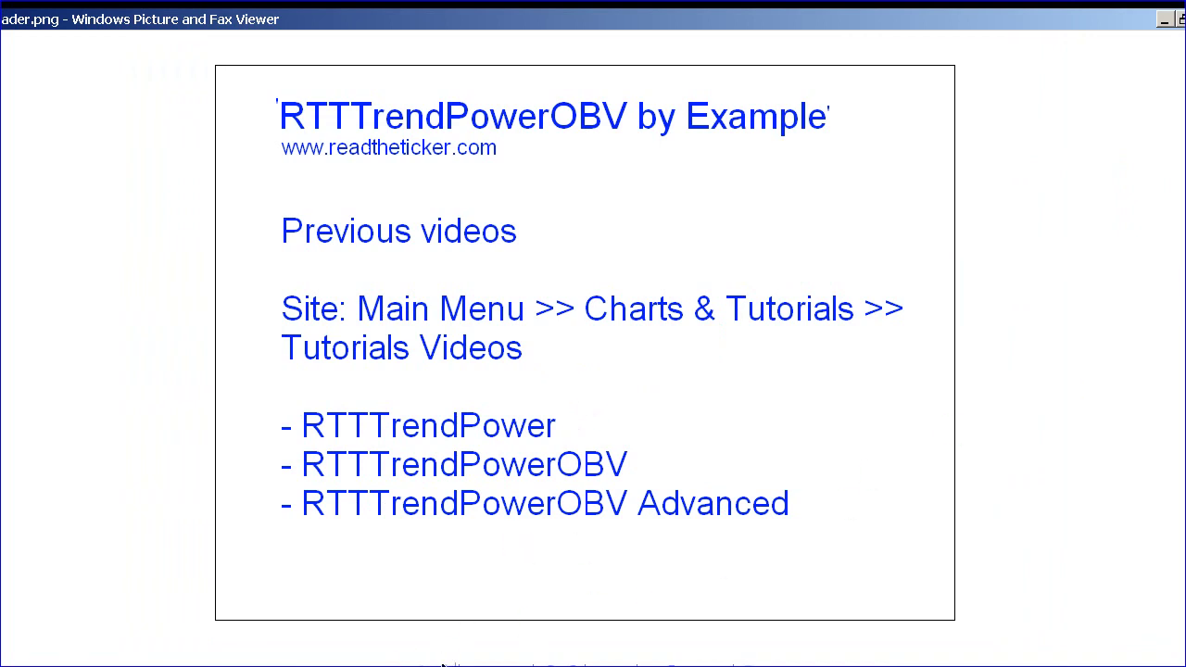
- Page through the RTTTrendPowerOBV slides on indicator movement, review method, bullish rules and bearish rules, ending back on the bullish rules
{"action": "left_click", "coordinate": [445, 665]}
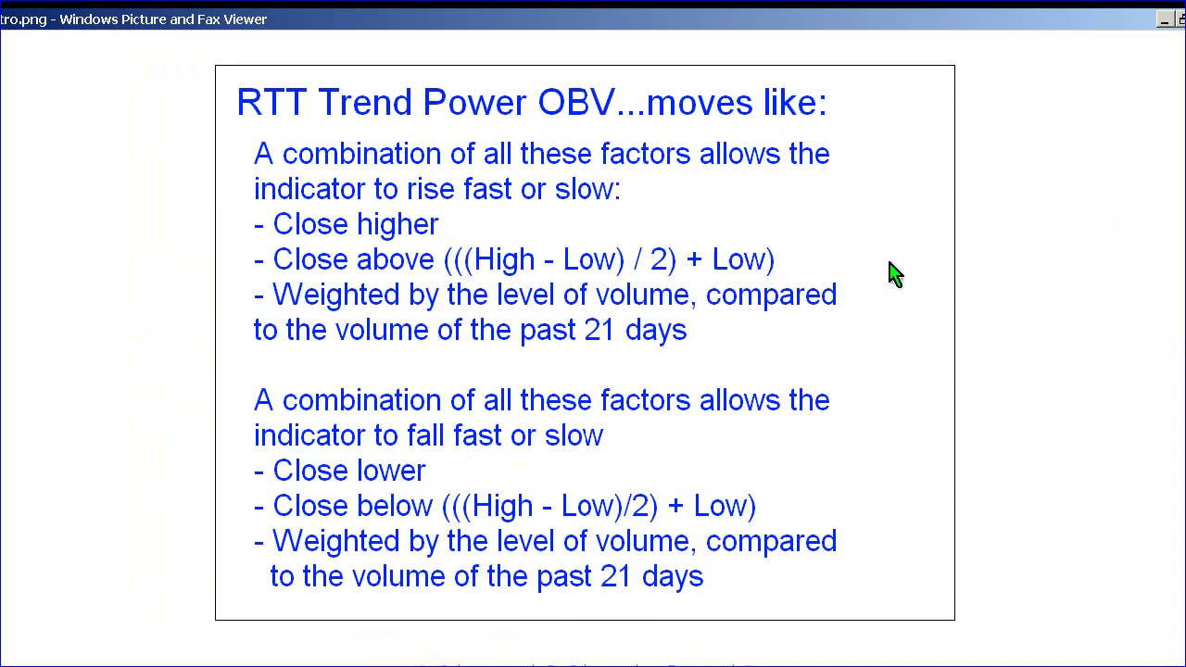
{"action": "left_click", "coordinate": [447, 664]}
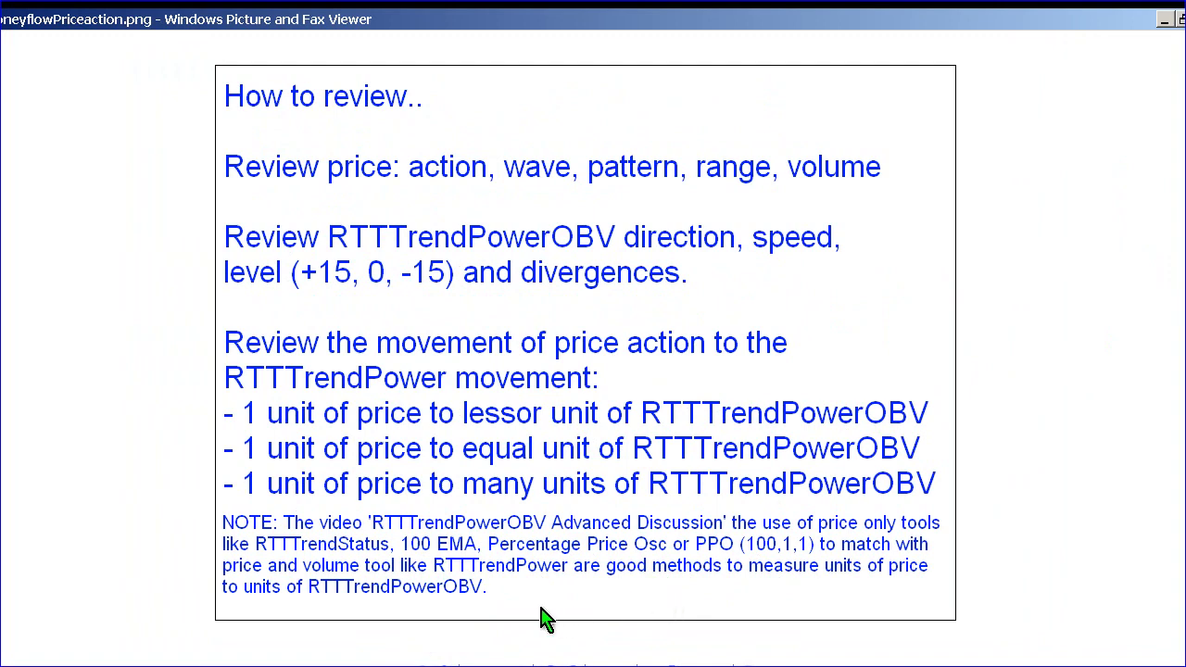
{"action": "left_click", "coordinate": [451, 664]}
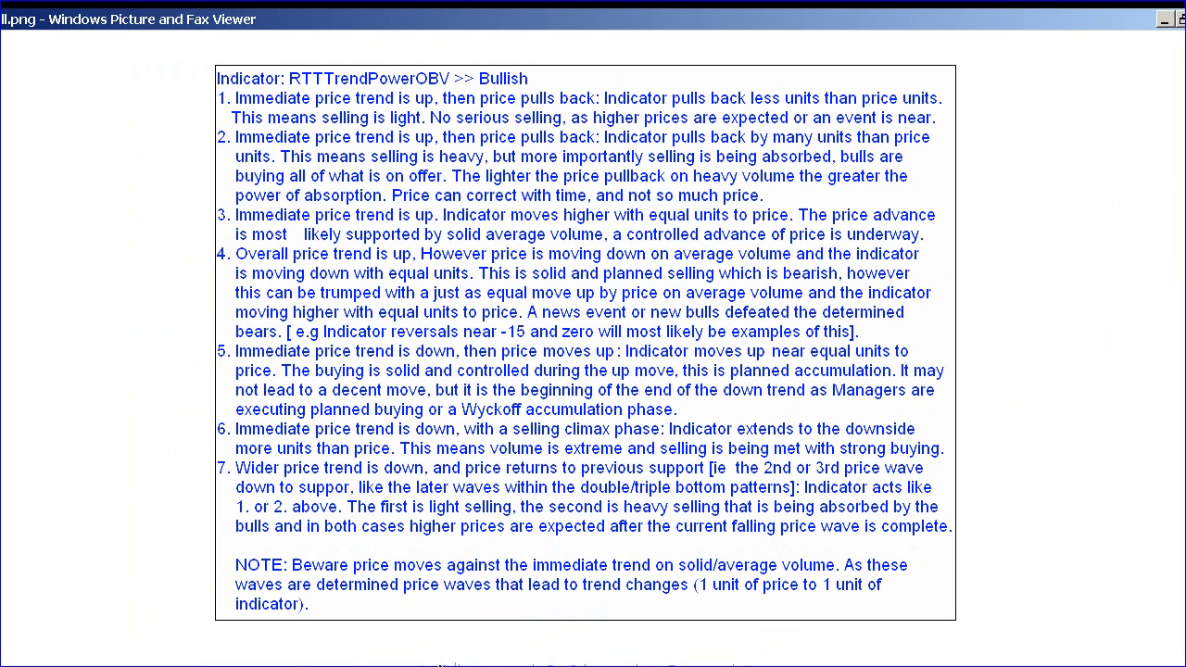
{"action": "left_click", "coordinate": [443, 664]}
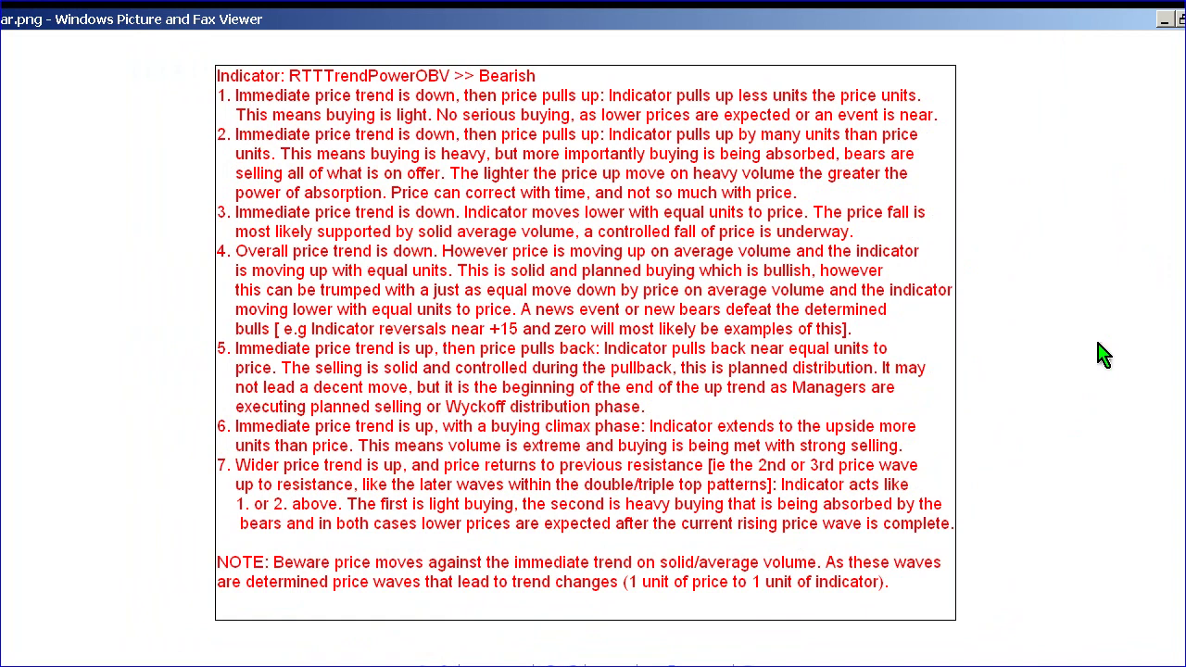
{"action": "left_click", "coordinate": [419, 665]}
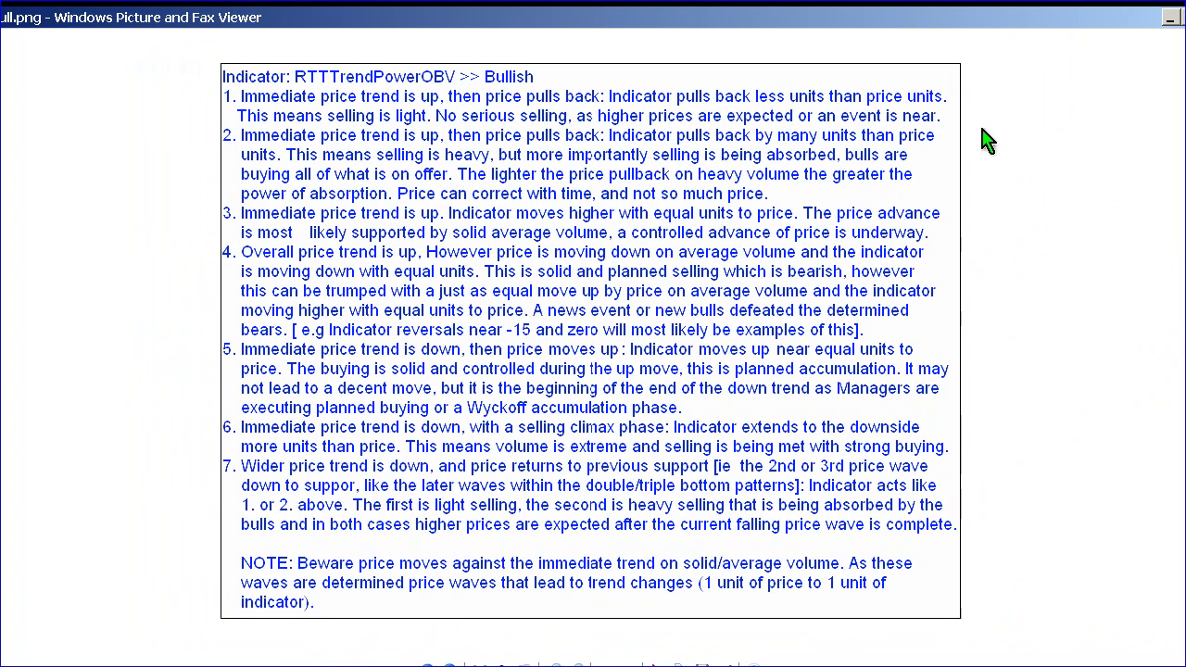
- Switch to the Ford (F) swing chart in Firefox and place vertical lines at the rally's starting low, just past its first peak and at the pullback low
{"action": "key", "text": "alt+F4"}
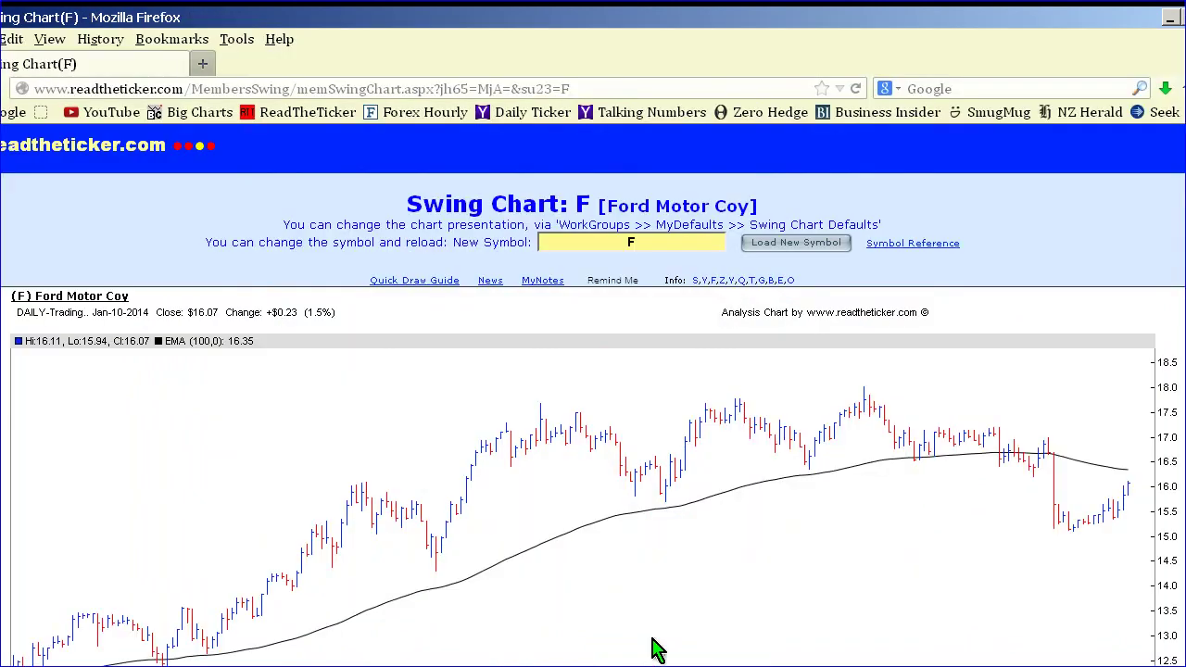
{"action": "scroll", "coordinate": [1079, 519], "scroll_direction": "down", "scroll_amount": 5}
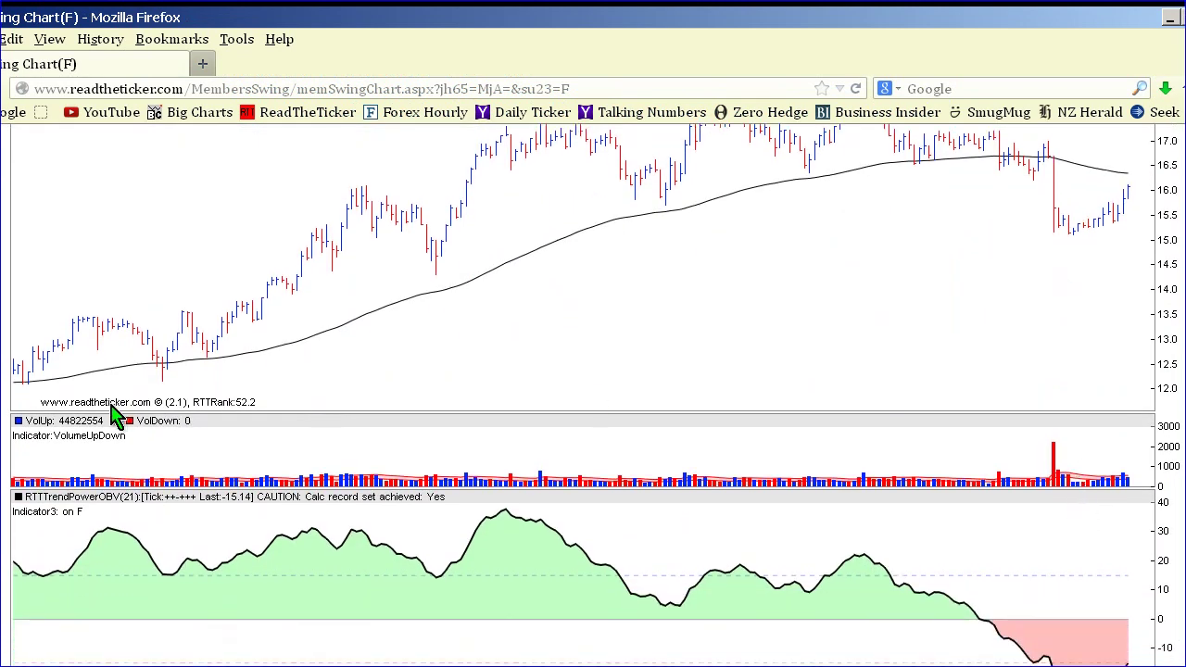
{"action": "left_click", "coordinate": [159, 369]}
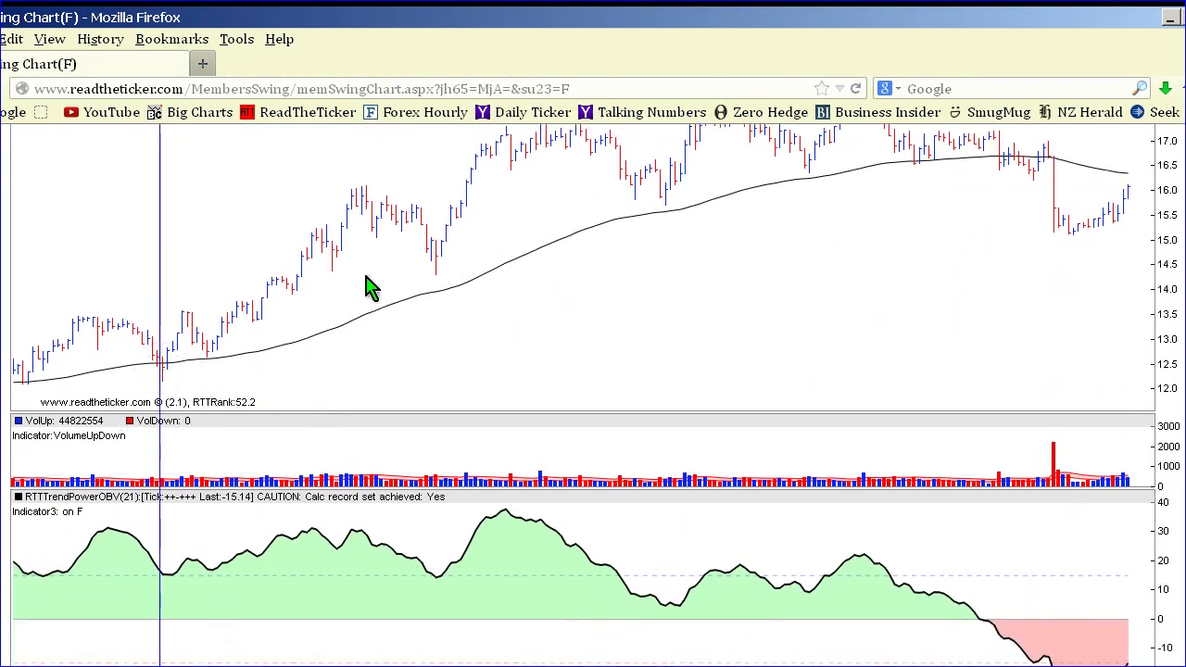
{"action": "left_click", "coordinate": [386, 222]}
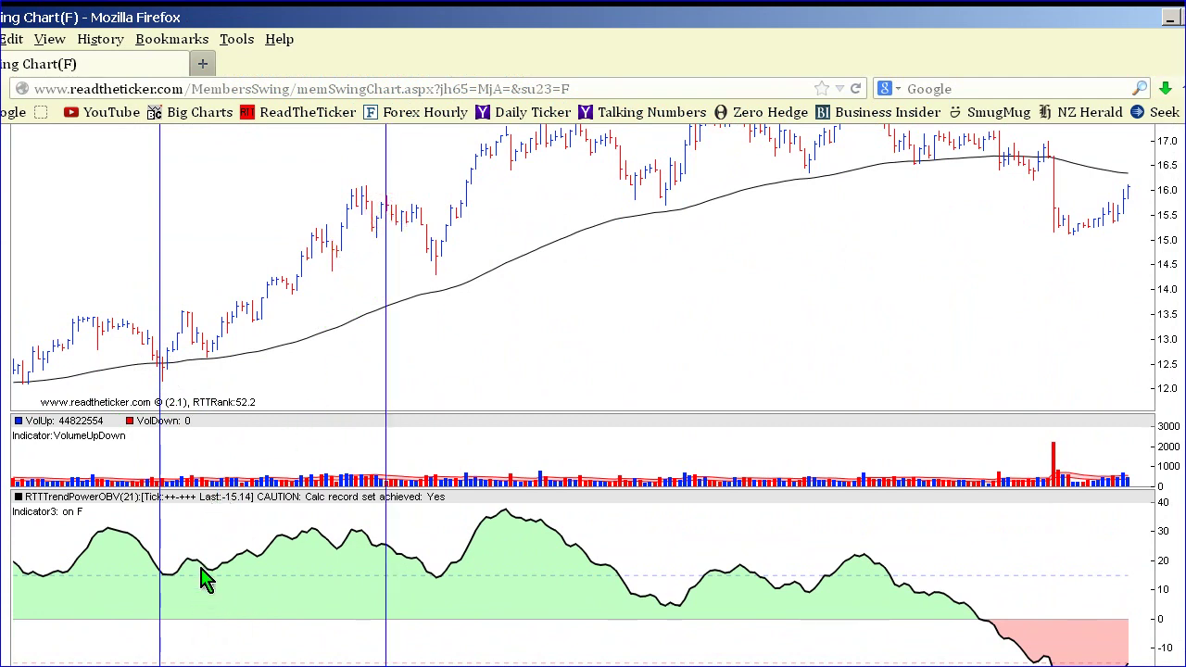
{"action": "left_click", "coordinate": [442, 258]}
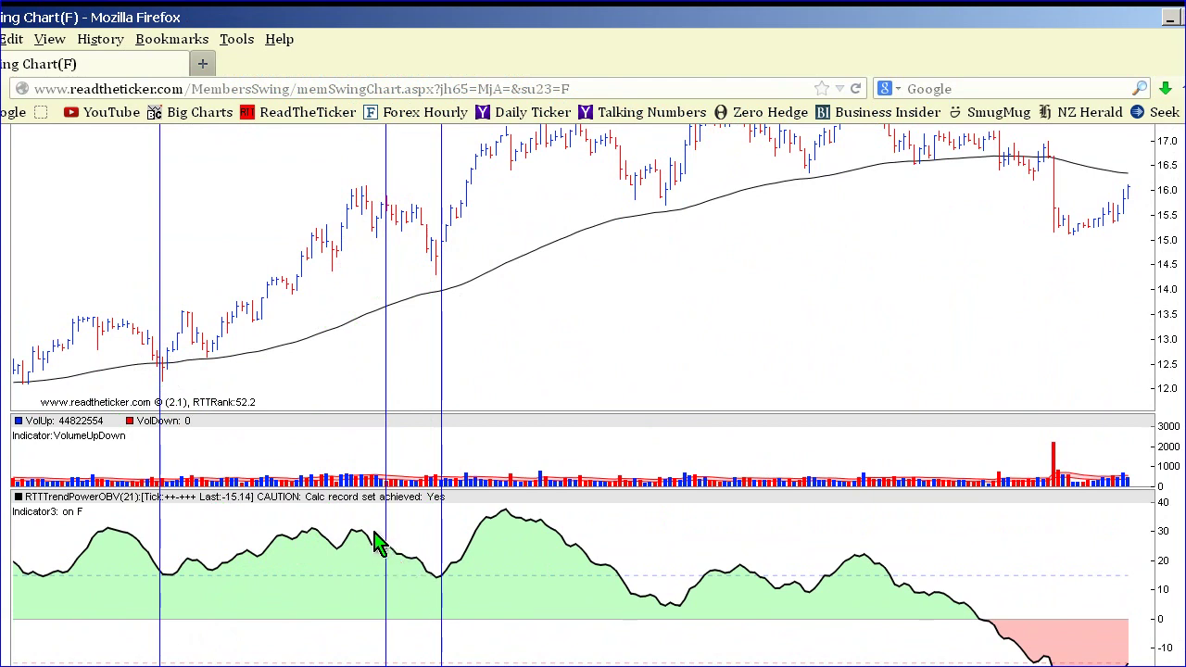
- Replace the lines with two verticals at the peak near 16 and the pullback low near 14.5, and return to the bullish rules slide
{"action": "left_click", "coordinate": [366, 208]}
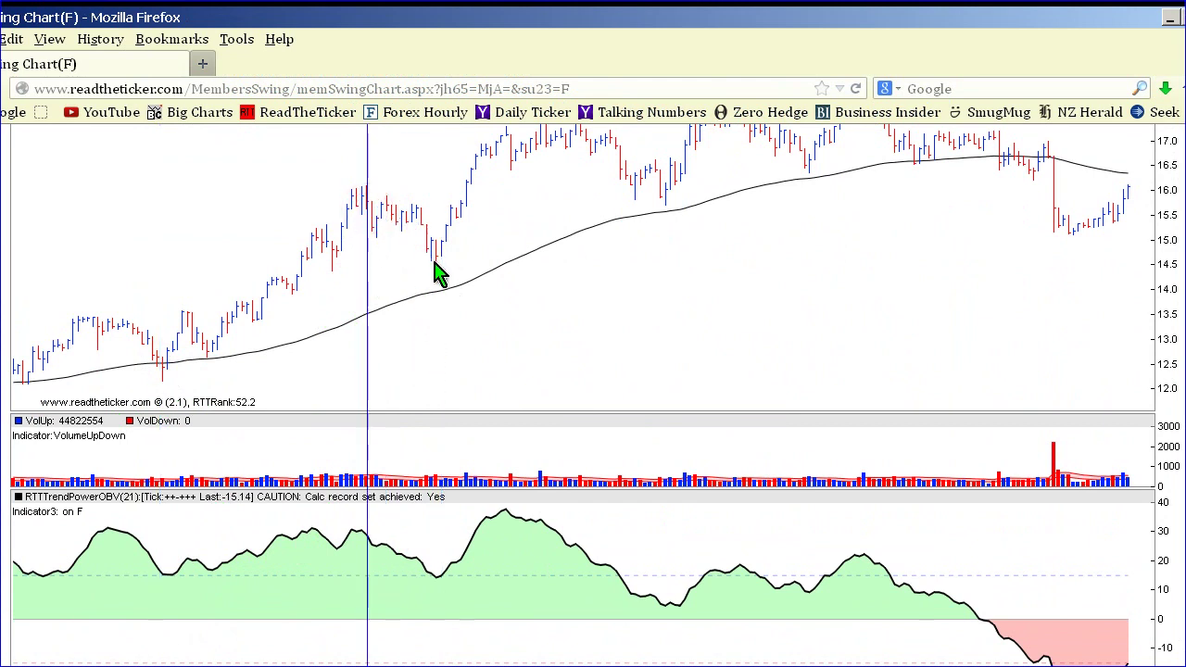
{"action": "left_click", "coordinate": [437, 282]}
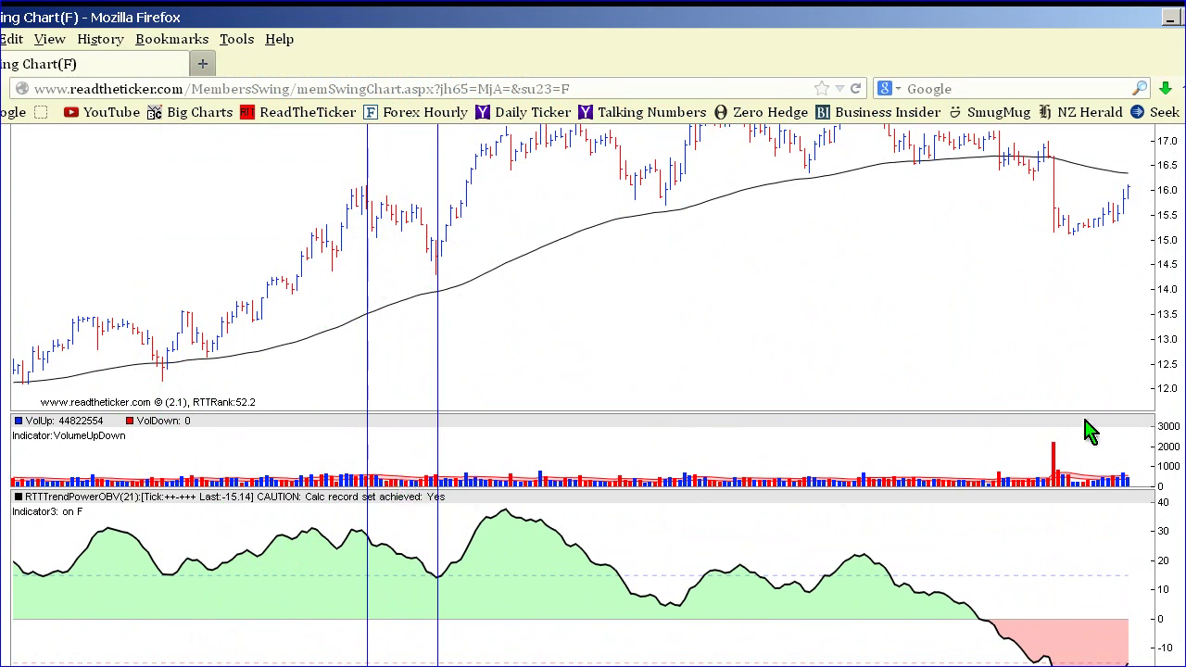
{"action": "left_click", "coordinate": [542, 664]}
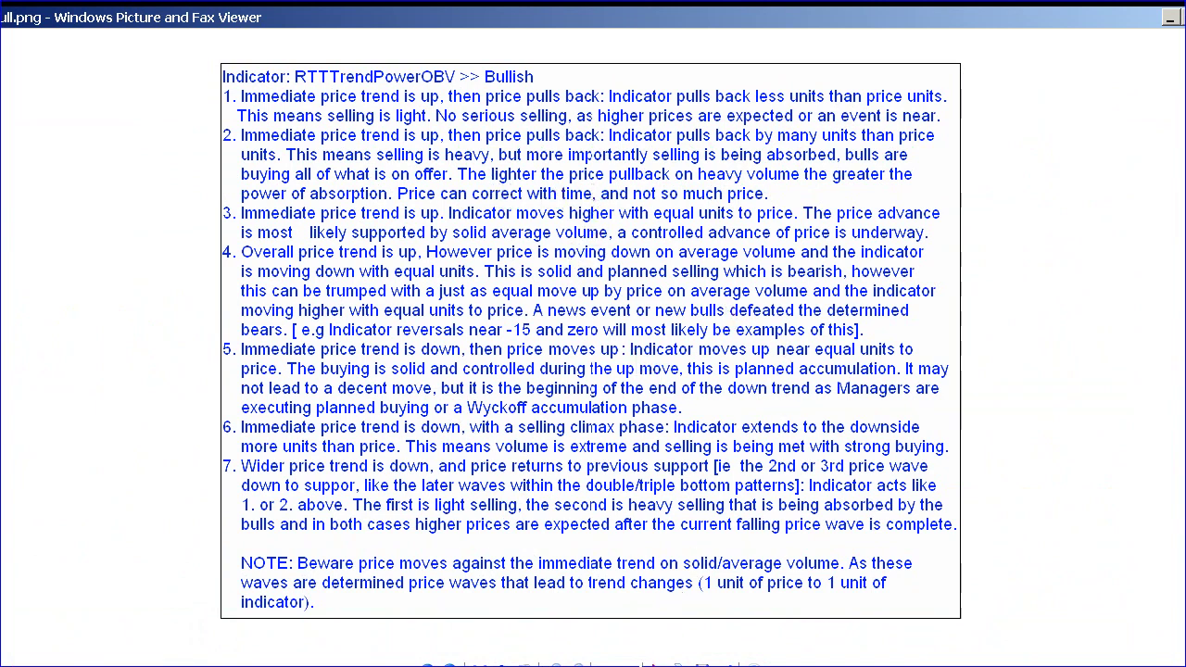
- Switch to the PFE swing chart in Firefox and bracket the heavy-volume spike with two vertical lines
{"action": "key", "text": "alt+Tab"}
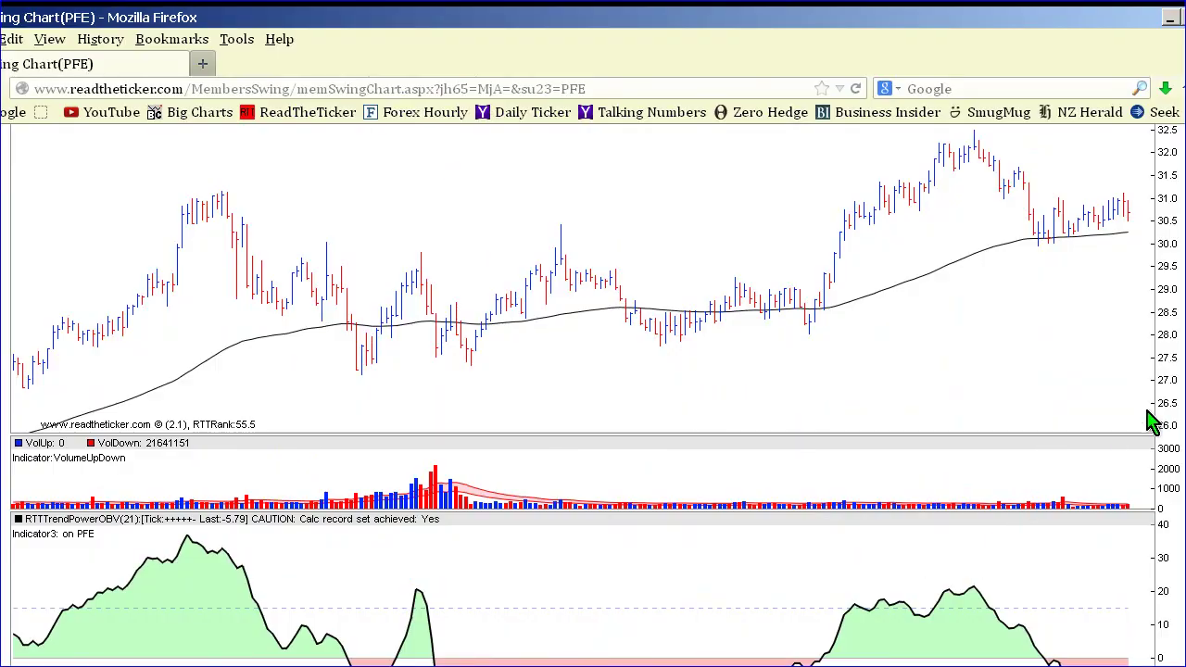
{"action": "scroll", "coordinate": [1149, 420], "scroll_direction": "up", "scroll_amount": 4}
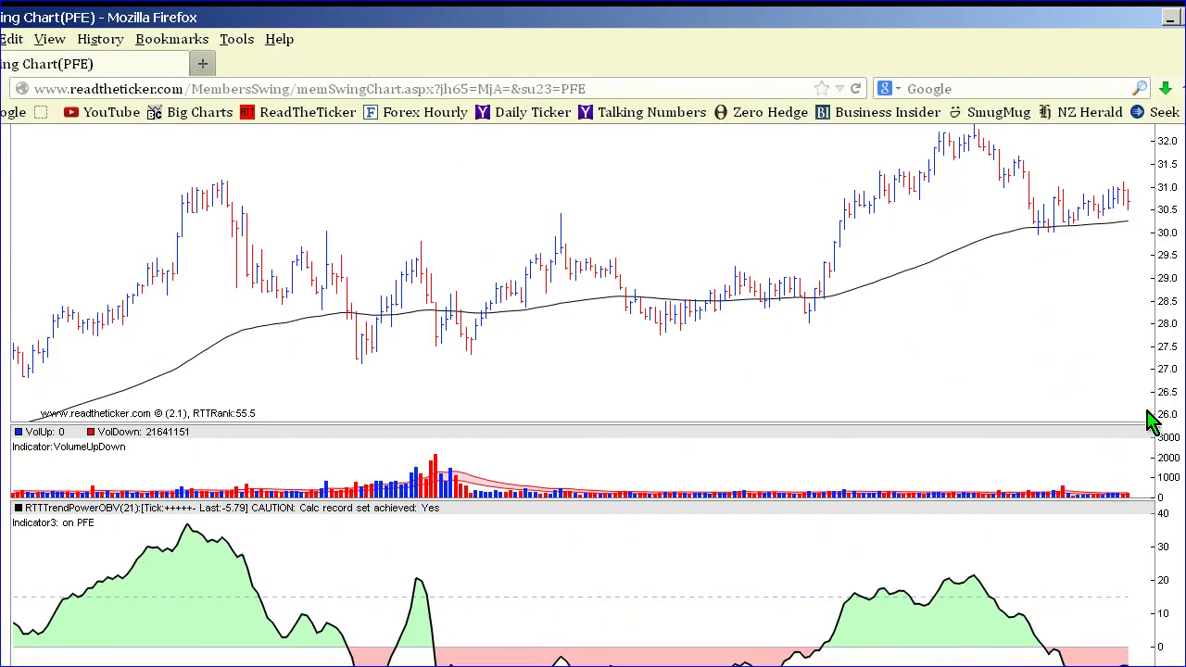
{"action": "scroll", "coordinate": [1148, 420], "scroll_direction": "down", "scroll_amount": 5}
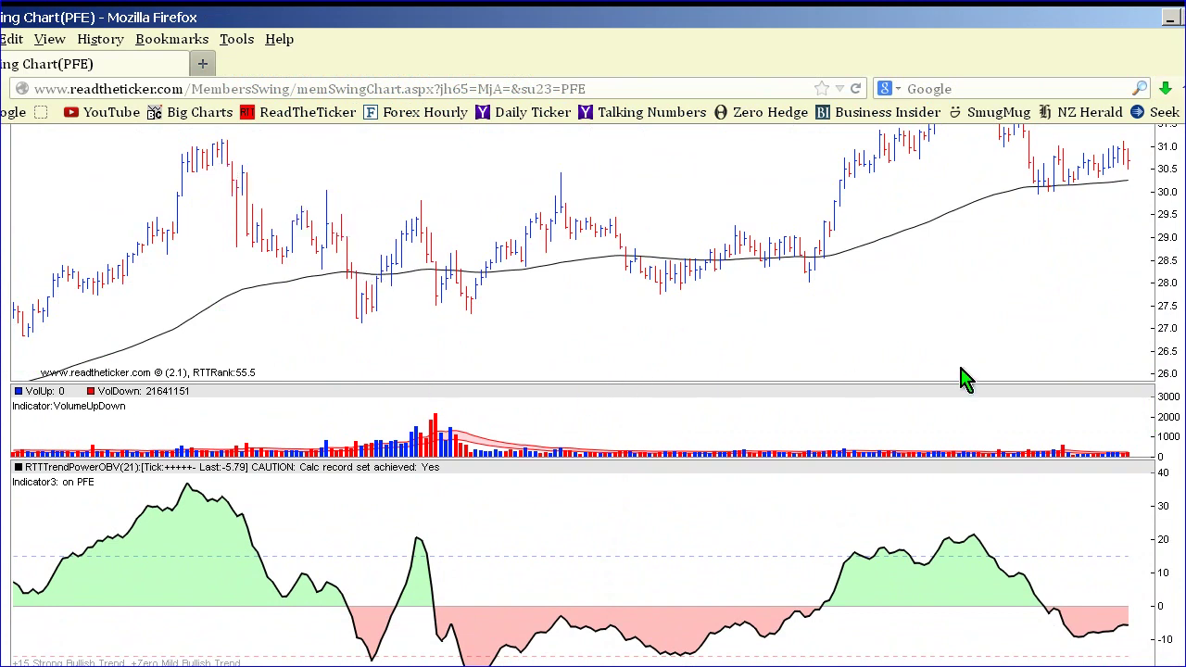
{"action": "left_click", "coordinate": [404, 449]}
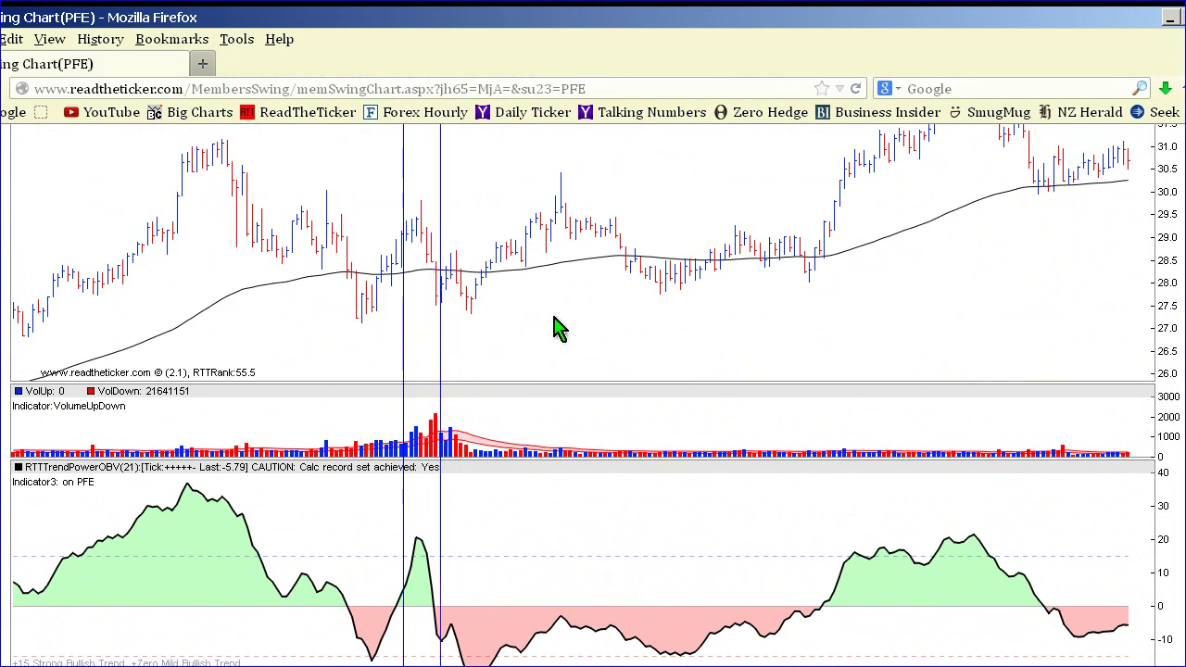
{"action": "scroll", "coordinate": [1098, 326], "scroll_direction": "down", "scroll_amount": 1}
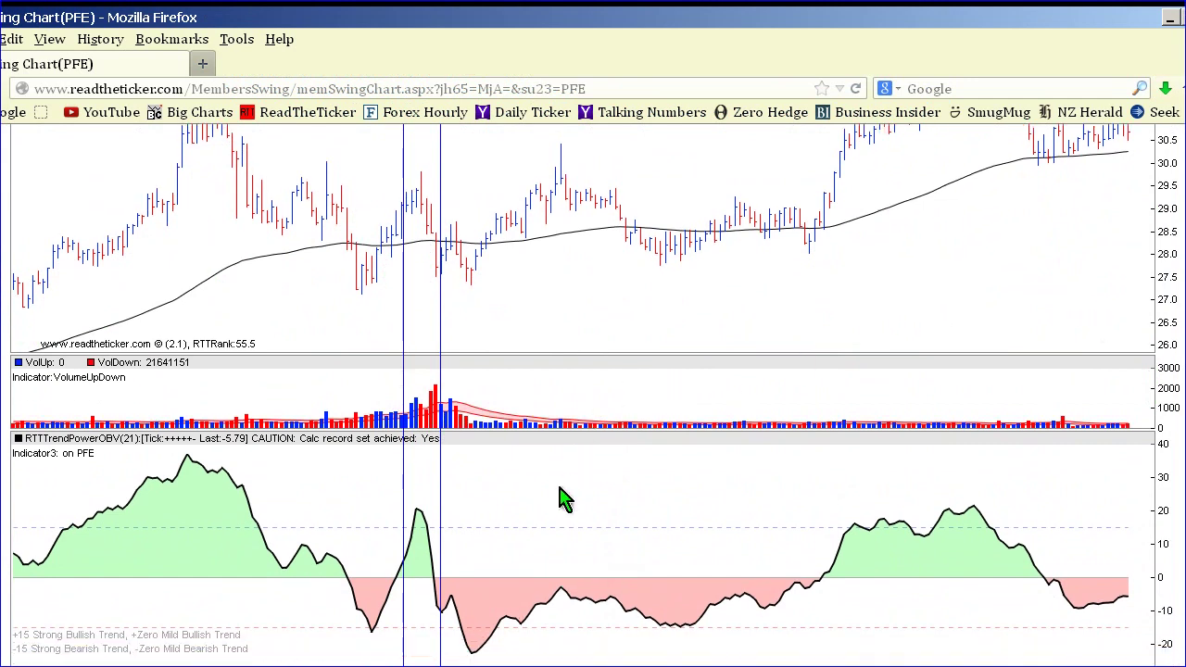
- Clear the vertical lines and draw horizontal lines at the price lows near 27.3 and the matching indicator lows
{"action": "left_click", "coordinate": [519, 274]}
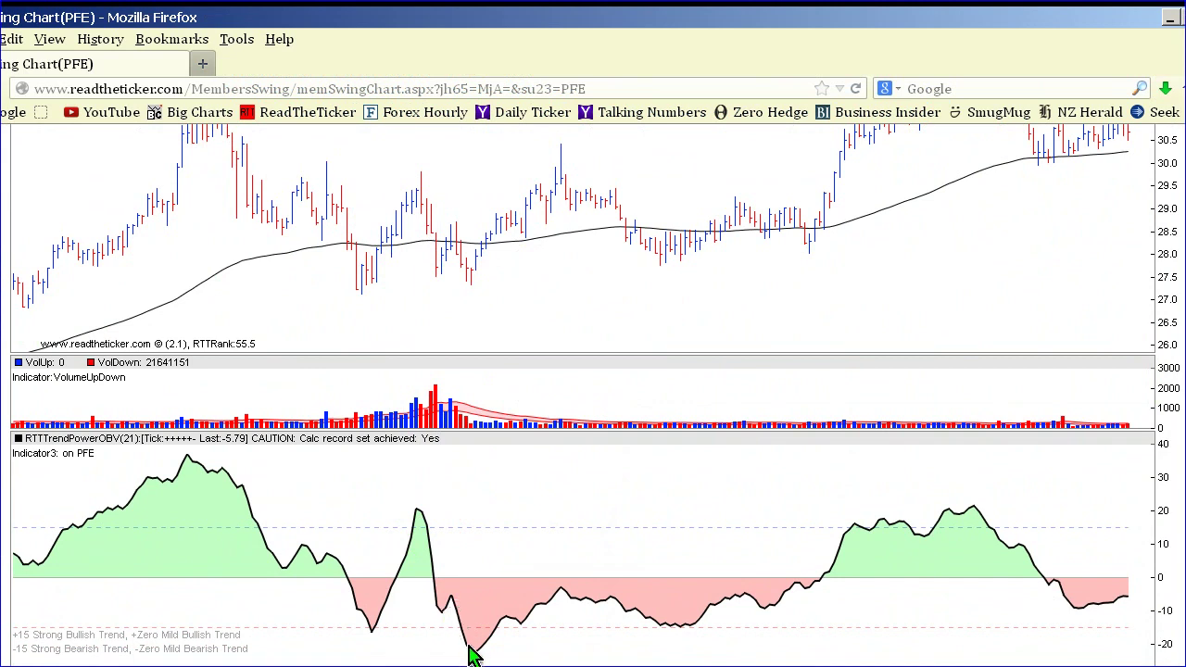
{"action": "left_click", "coordinate": [386, 287]}
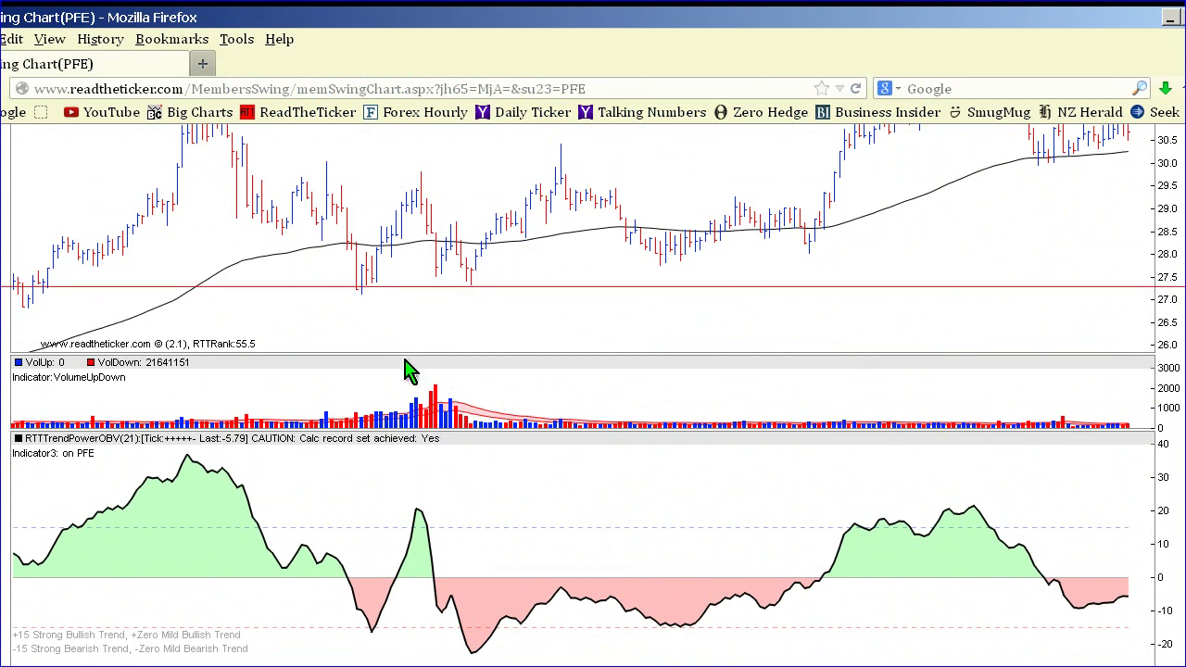
{"action": "left_click", "coordinate": [387, 632]}
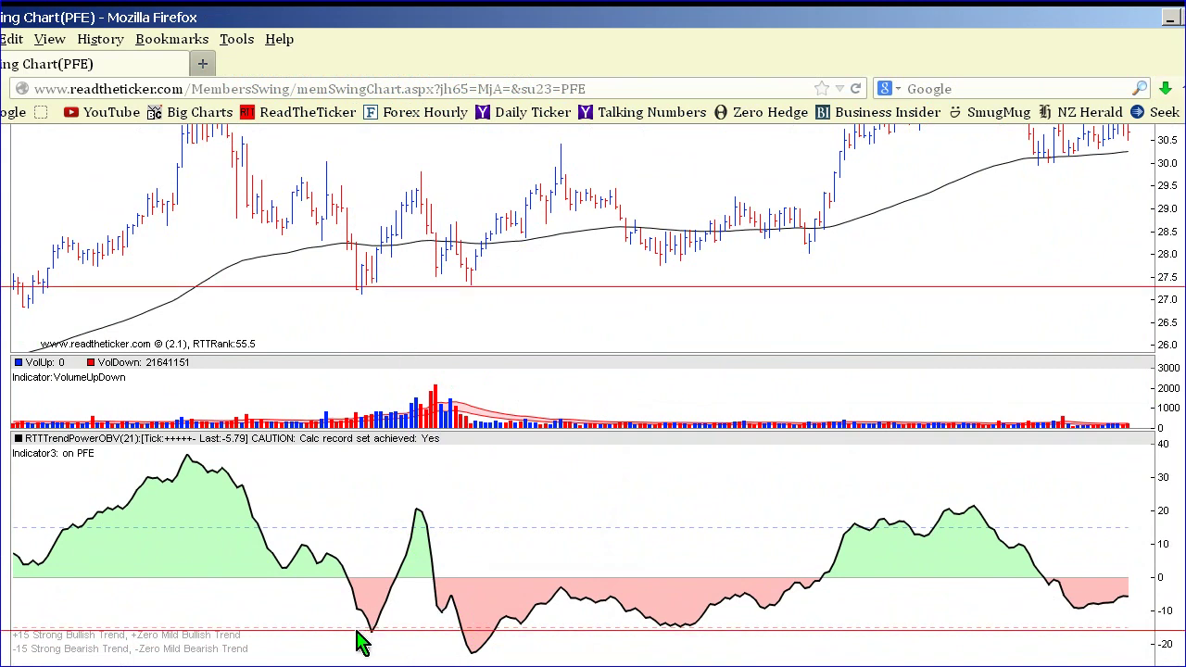
{"action": "left_click", "coordinate": [485, 657]}
{"action": "scroll", "coordinate": [1172, 275], "scroll_direction": "up", "scroll_amount": 3}
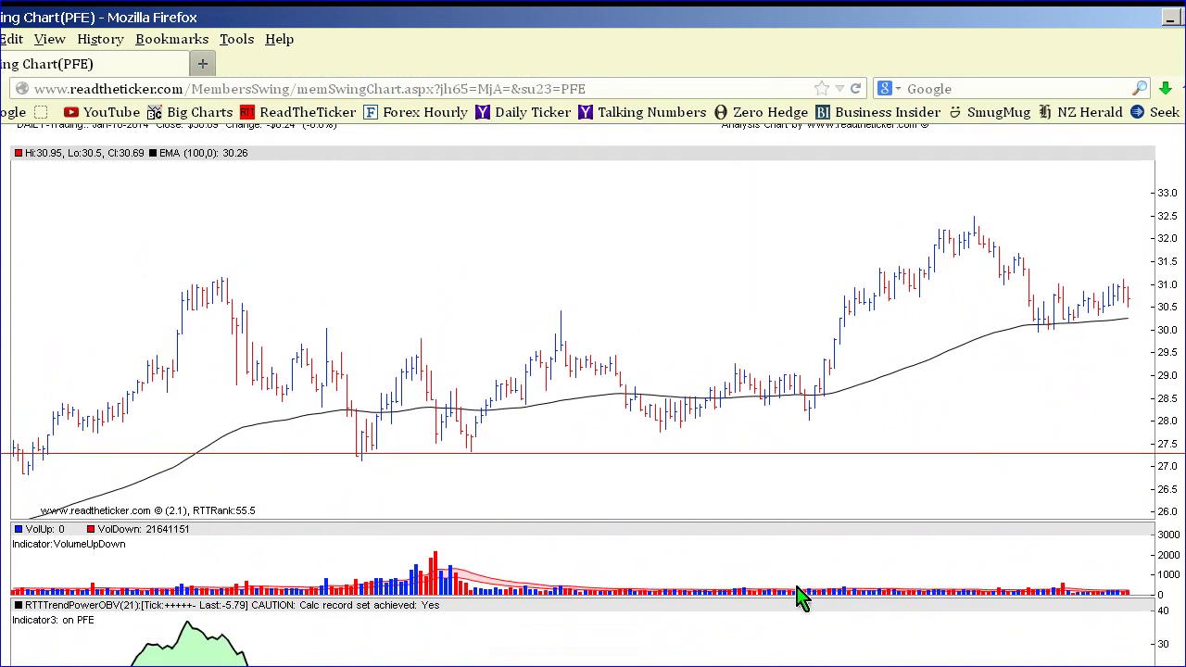
- Check the bullish rules slide, switch to the YHOO swing chart and mark the advance from about 27 to 35 with two vertical lines
{"action": "key", "text": "alt+Tab"}
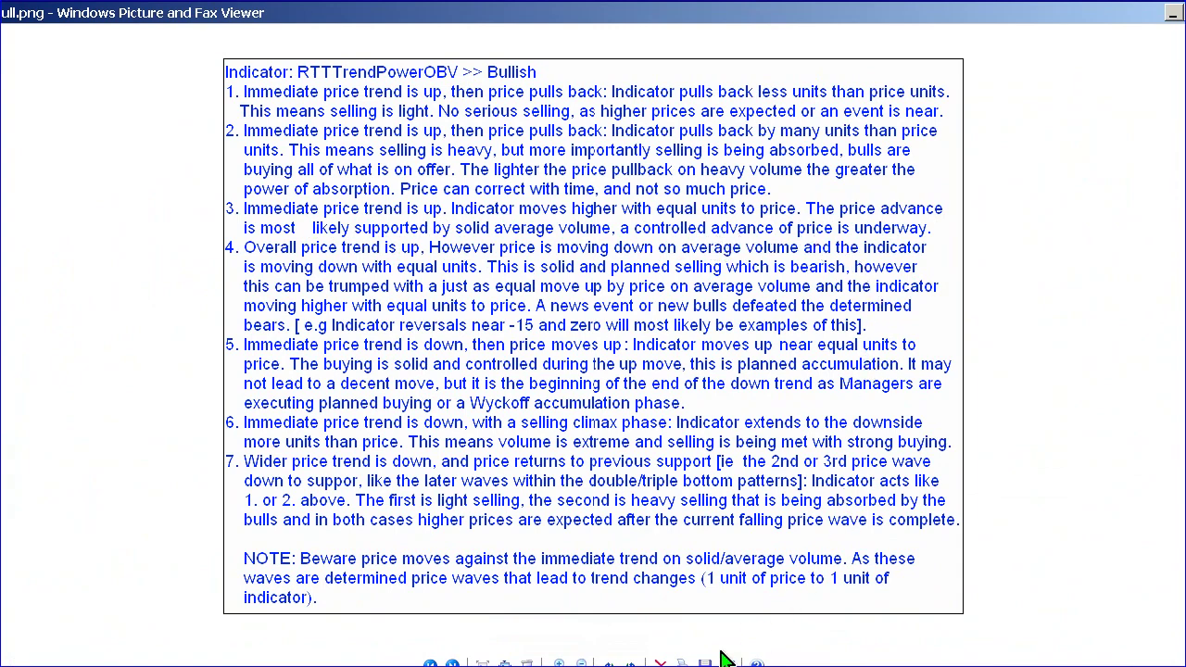
{"action": "key", "text": "alt+Tab"}
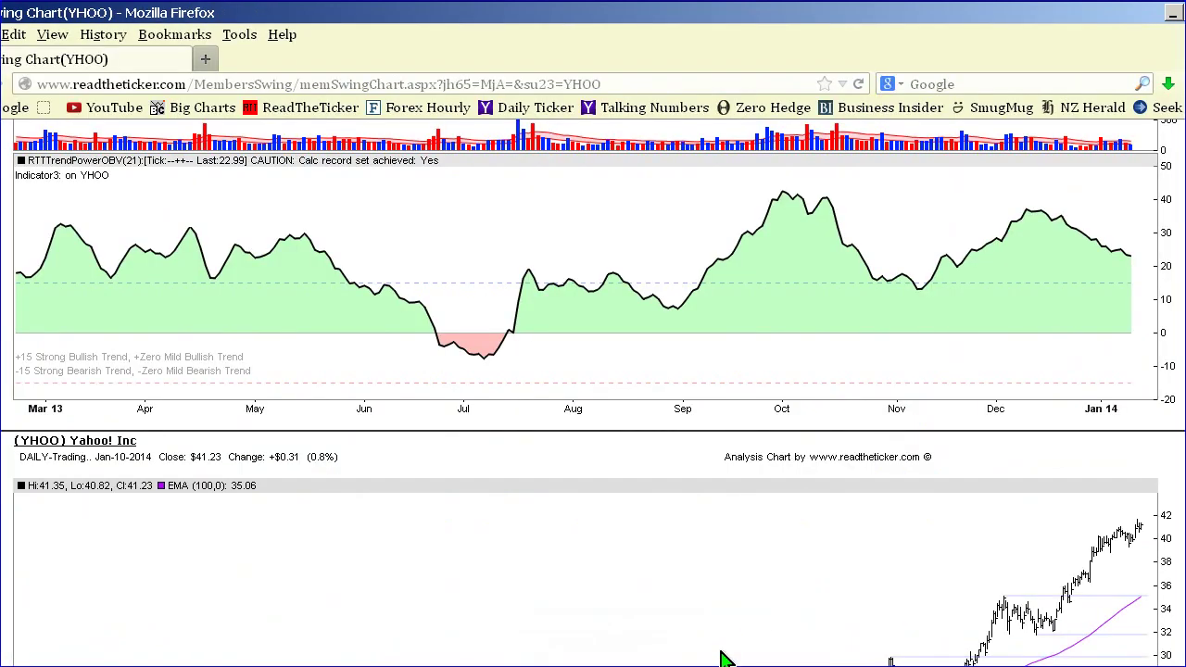
{"action": "scroll", "coordinate": [725, 659], "scroll_direction": "up", "scroll_amount": 10}
{"action": "scroll", "coordinate": [726, 658], "scroll_direction": "down", "scroll_amount": 3}
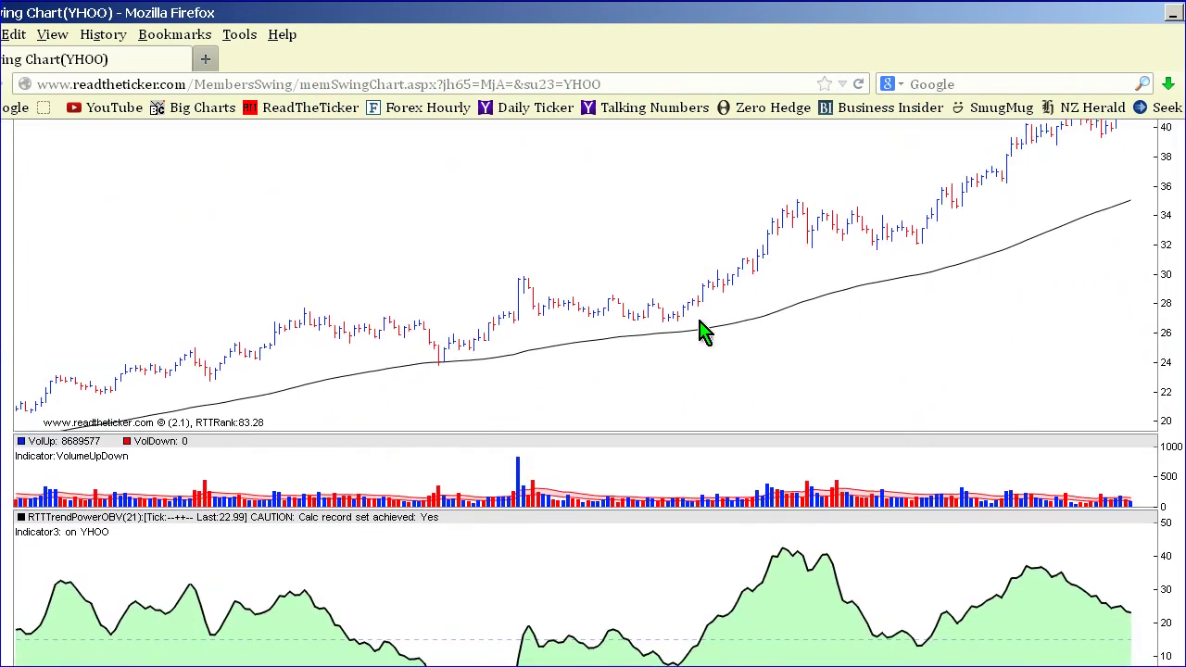
{"action": "left_click", "coordinate": [667, 330]}
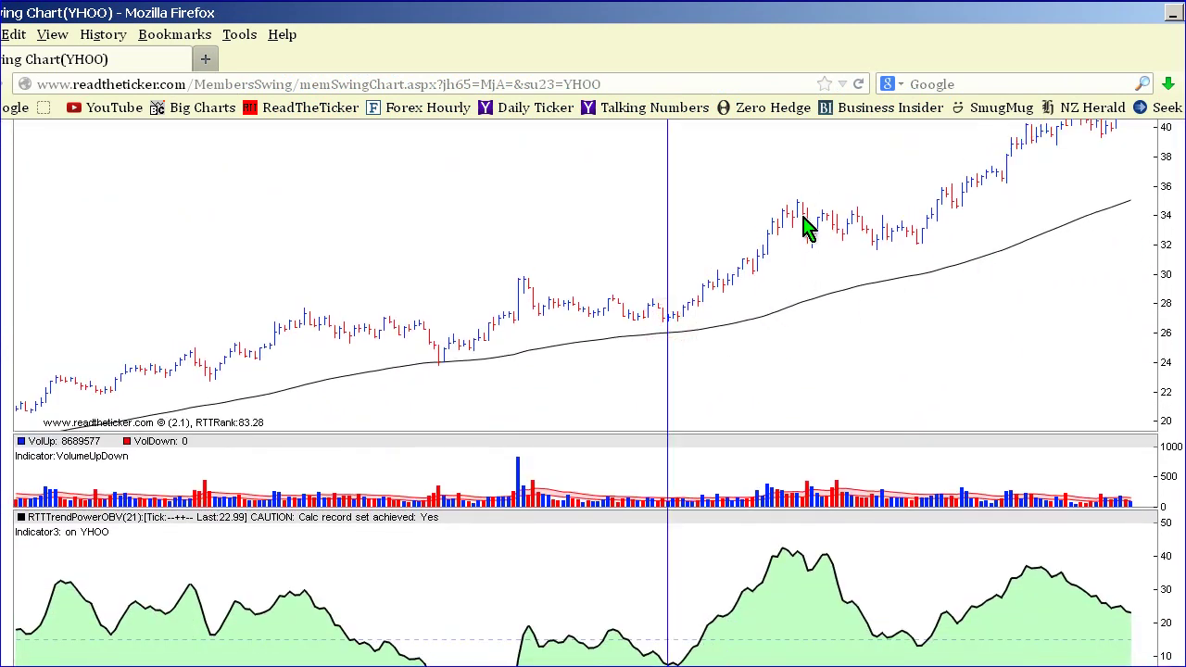
{"action": "left_click", "coordinate": [796, 212]}
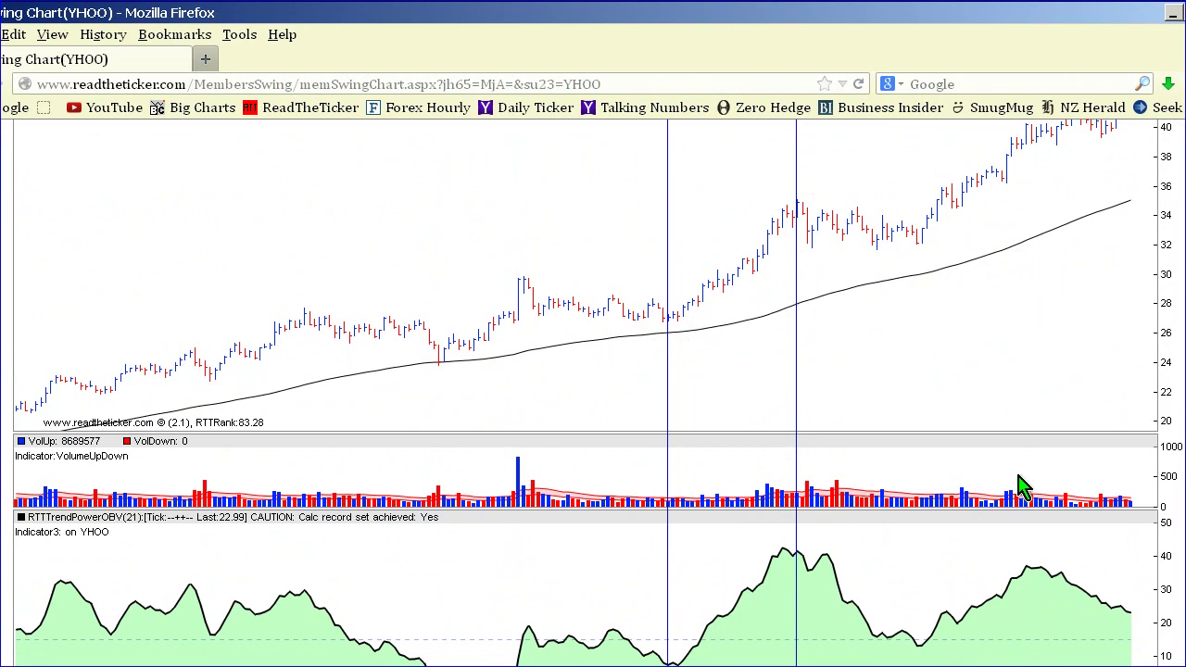
- Replace the lines with two verticals around the next YHOO advance, from the low near 32 to about 40, and compare price with the indicator
{"action": "scroll", "coordinate": [1022, 486], "scroll_direction": "up", "scroll_amount": 1}
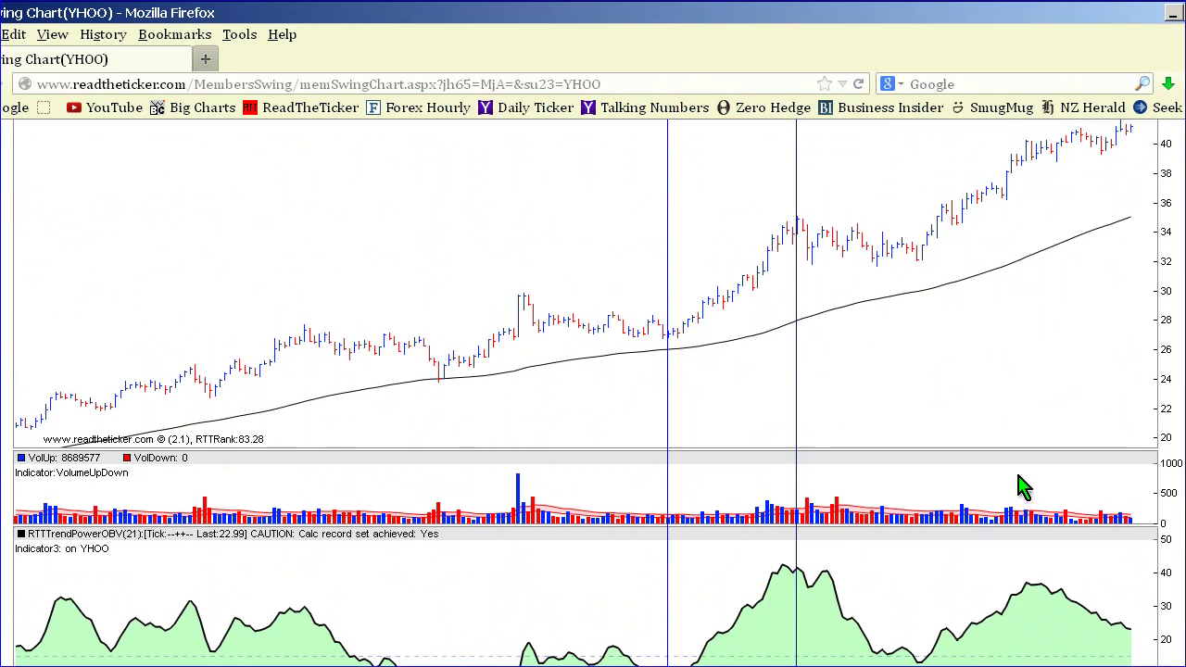
{"action": "left_click", "coordinate": [913, 652]}
{"action": "left_click", "coordinate": [908, 660]}
{"action": "left_click", "coordinate": [915, 657]}
{"action": "left_click", "coordinate": [1025, 586]}
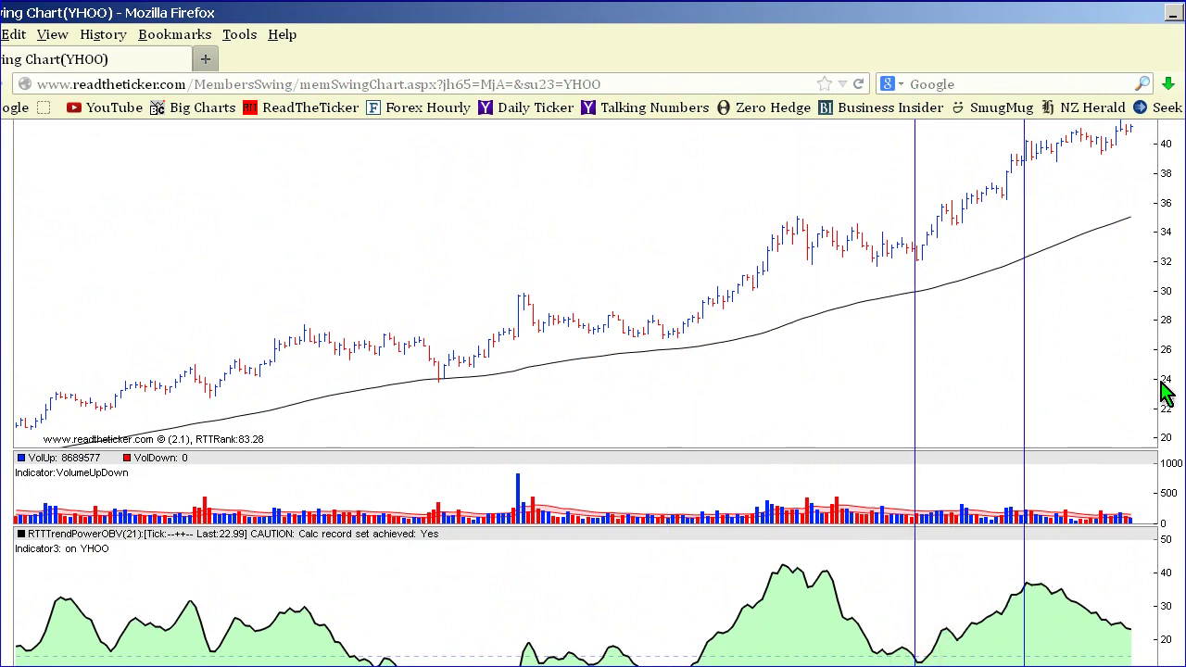
{"action": "scroll", "coordinate": [1165, 392], "scroll_direction": "down", "scroll_amount": 2}
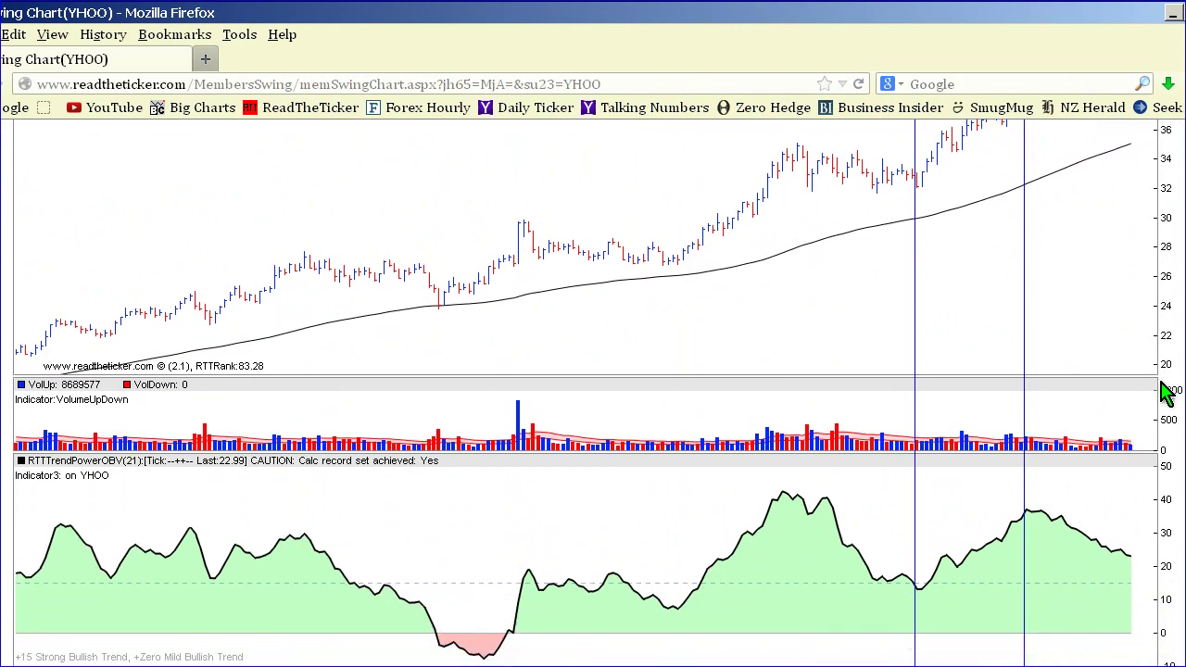
{"action": "scroll", "coordinate": [1166, 393], "scroll_direction": "up", "scroll_amount": 2}
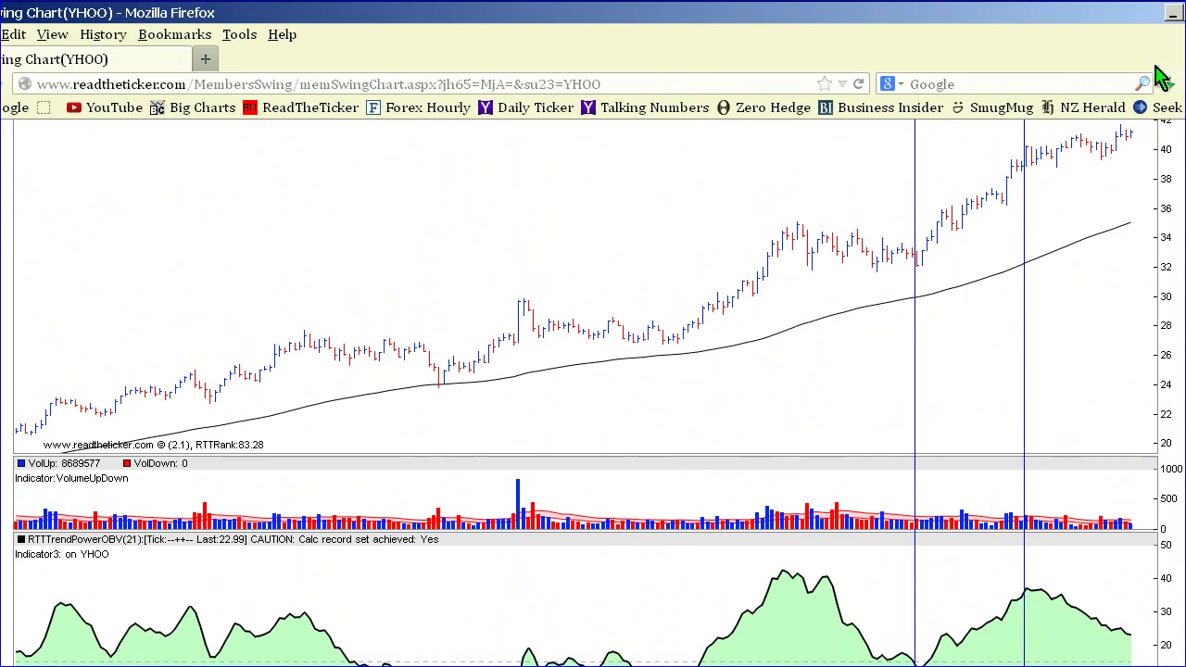
- Check the bullish rules slide, switch to the AAPL swing chart and bracket the pullback from about 640 to 530 with two vertical lines
{"action": "key", "text": "alt+Tab"}
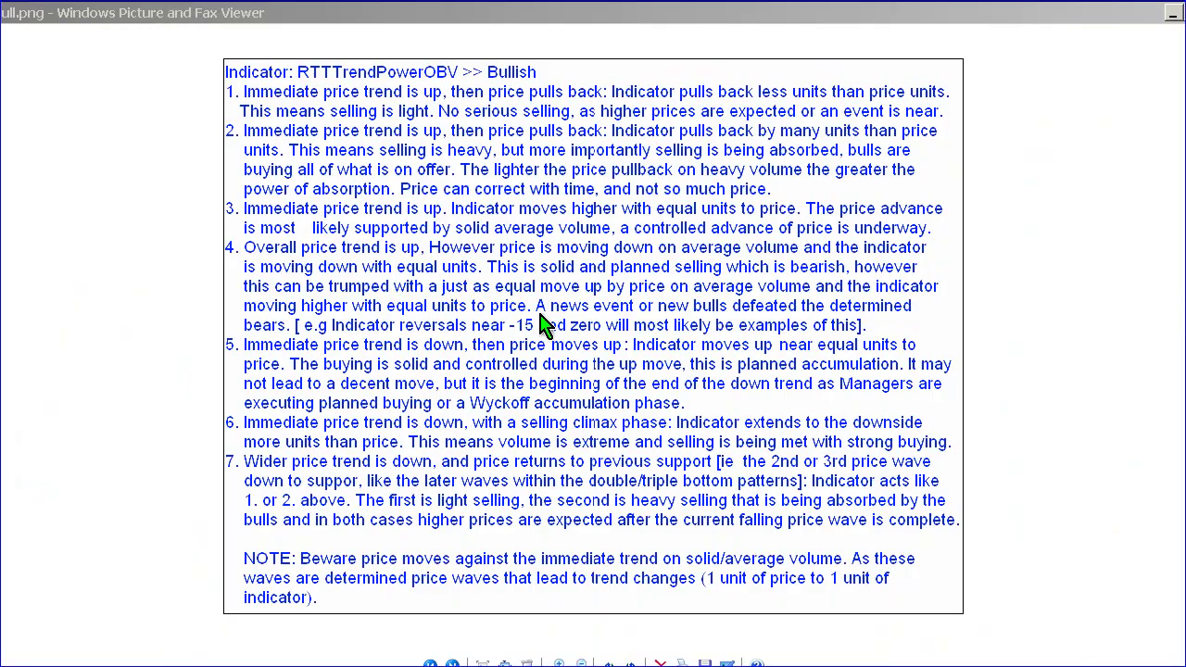
{"action": "key", "text": "alt+F4"}
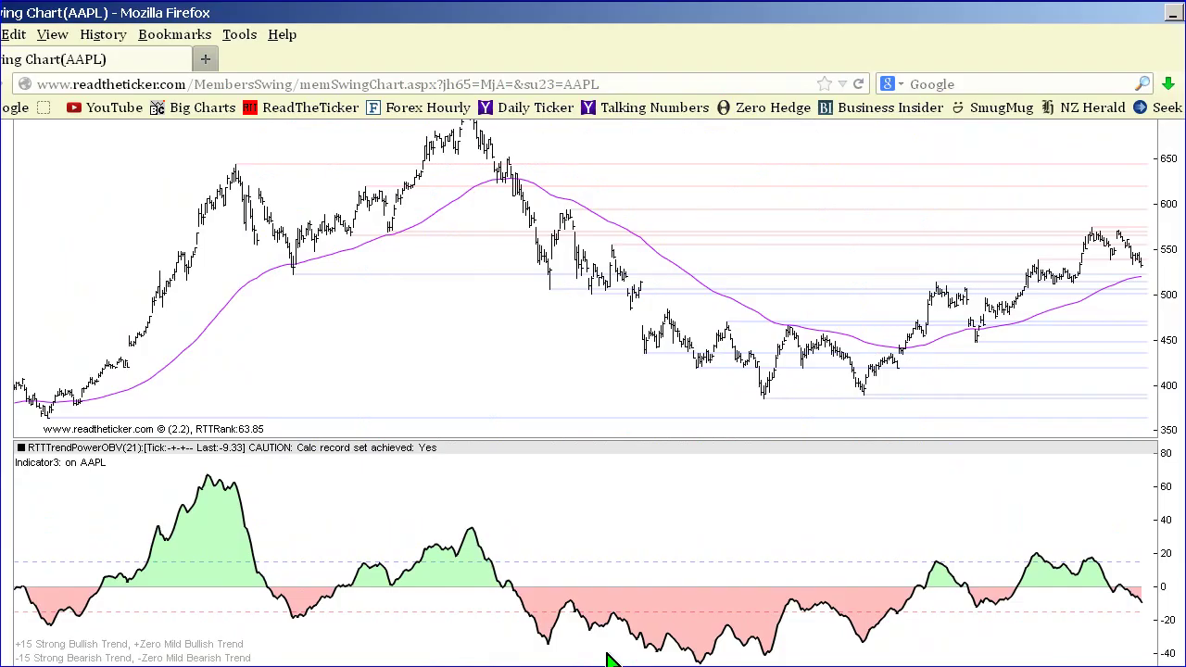
{"action": "scroll", "coordinate": [609, 660], "scroll_direction": "up", "scroll_amount": 1}
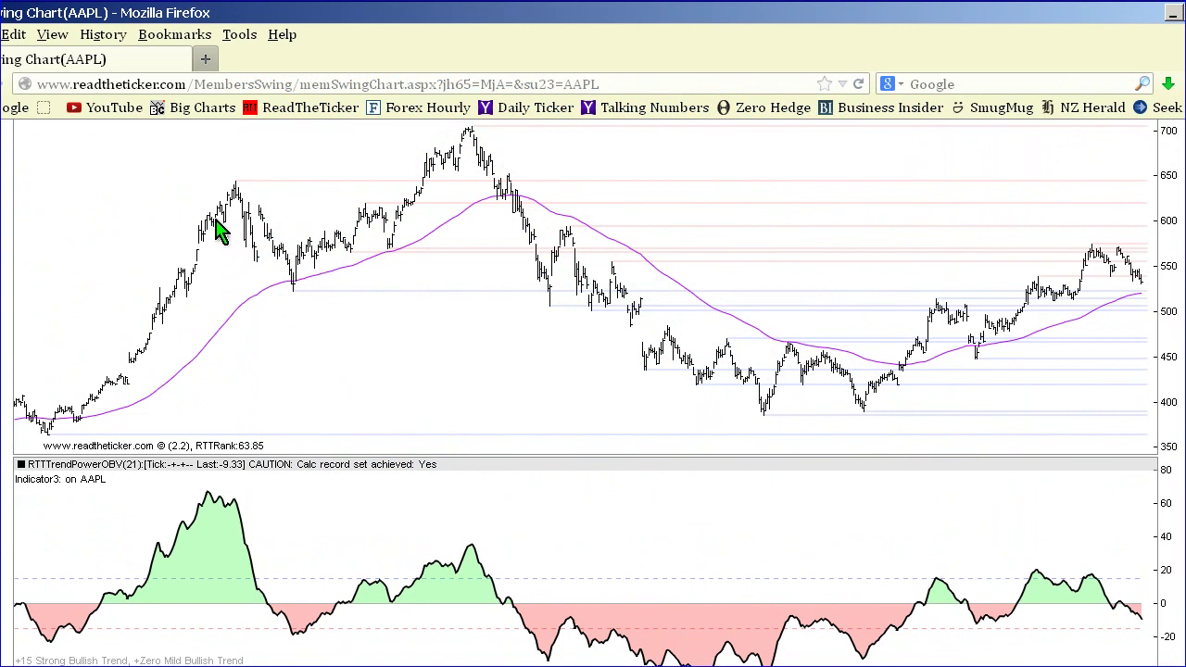
{"action": "left_click", "coordinate": [230, 196]}
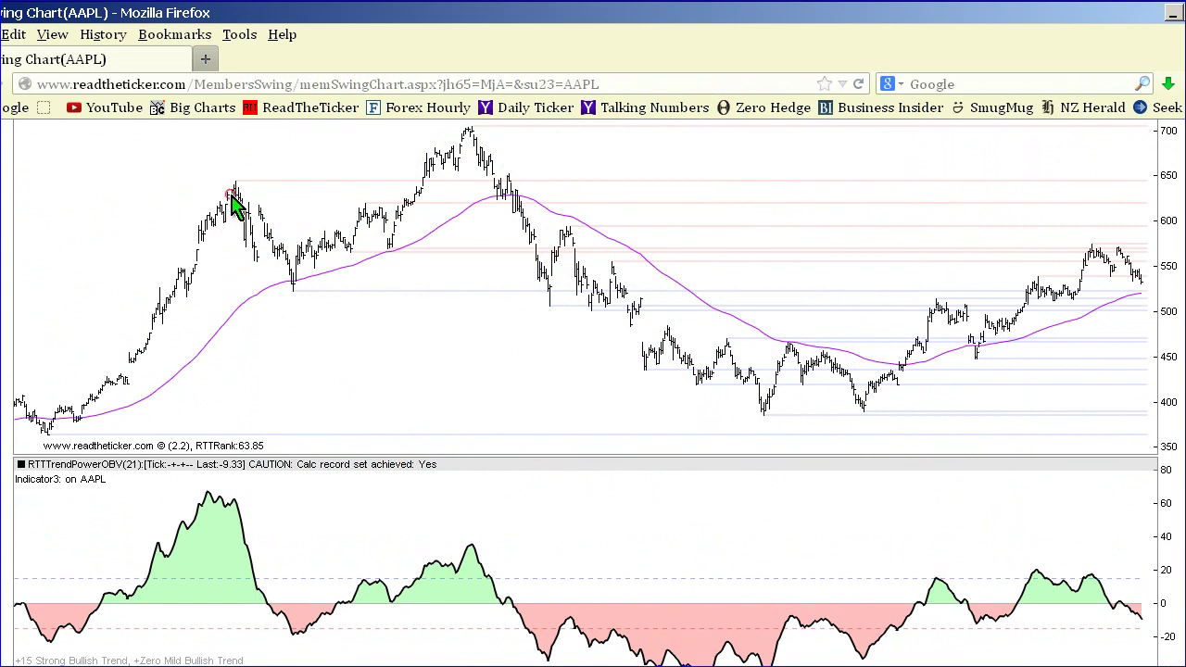
{"action": "left_click", "coordinate": [303, 290]}
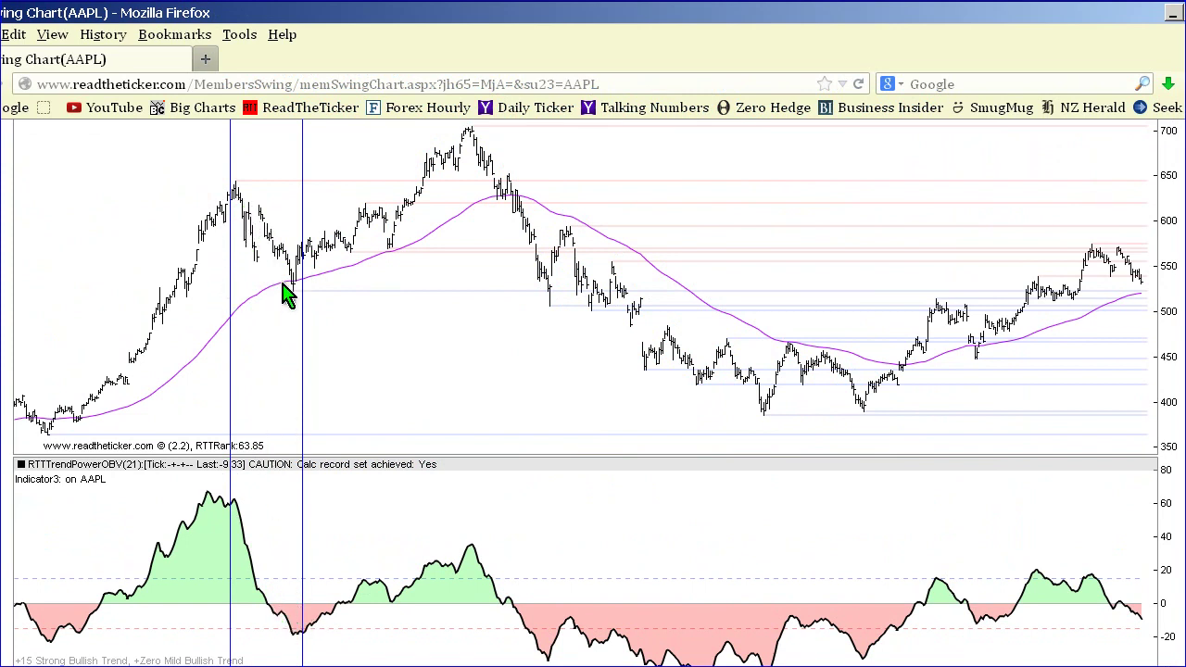
- Replace the lines with two verticals around the AAPL rebound, from the low near 525 to about 580
{"action": "left_click", "coordinate": [320, 484]}
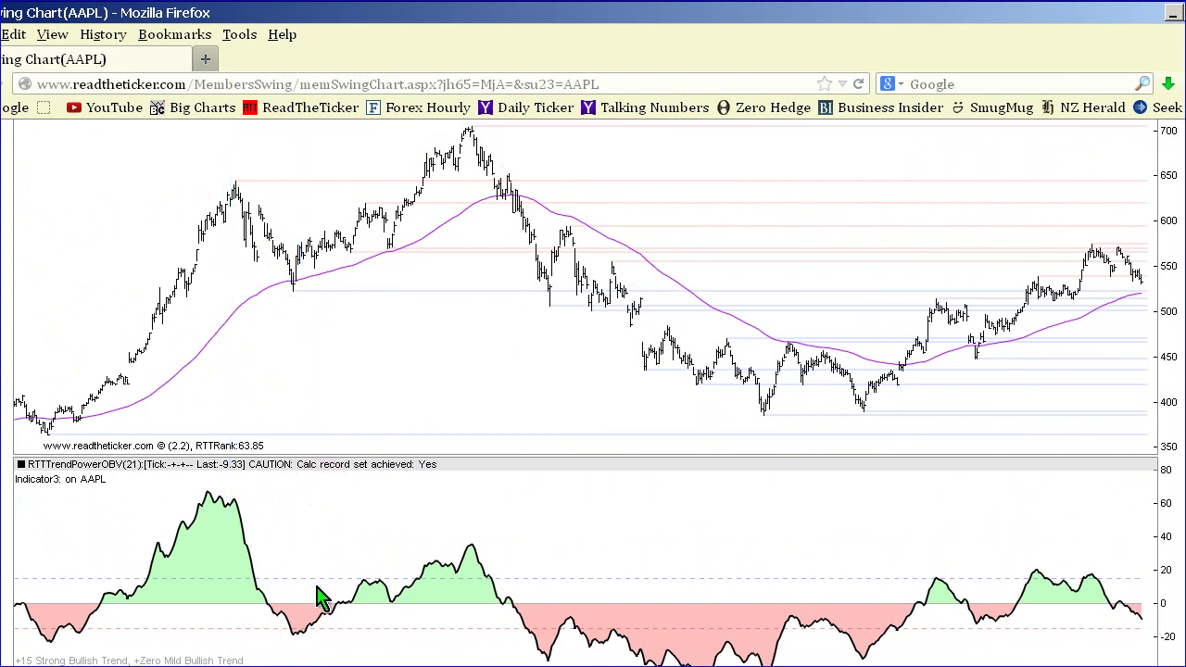
{"action": "left_click", "coordinate": [296, 636]}
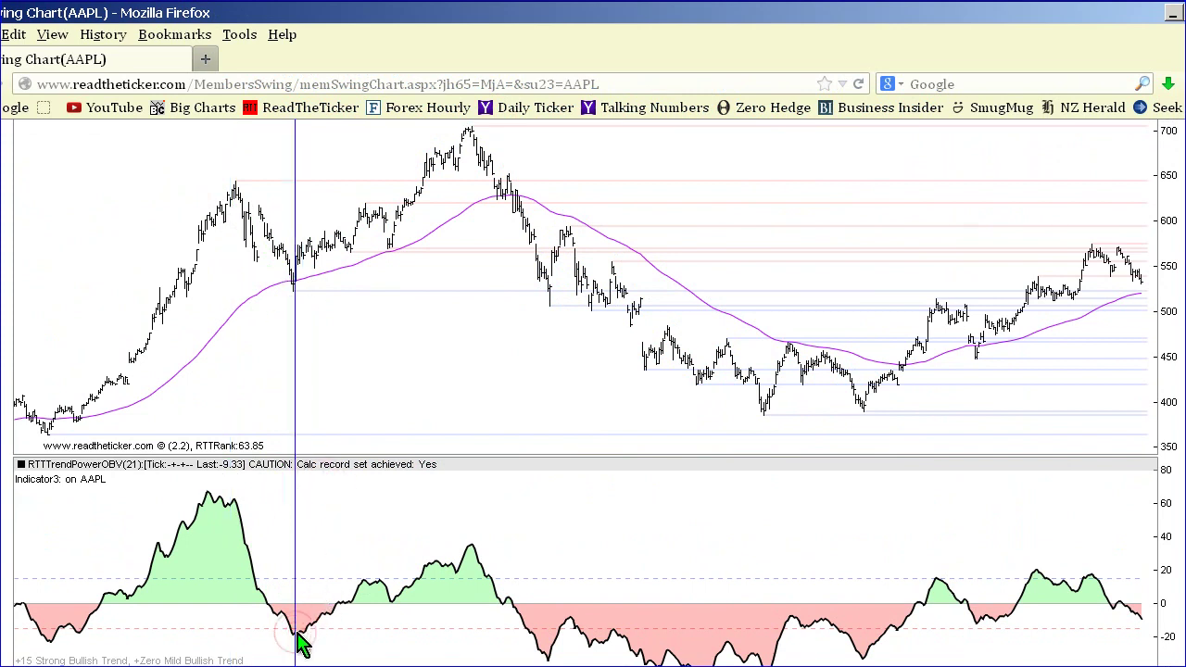
{"action": "left_click", "coordinate": [343, 606]}
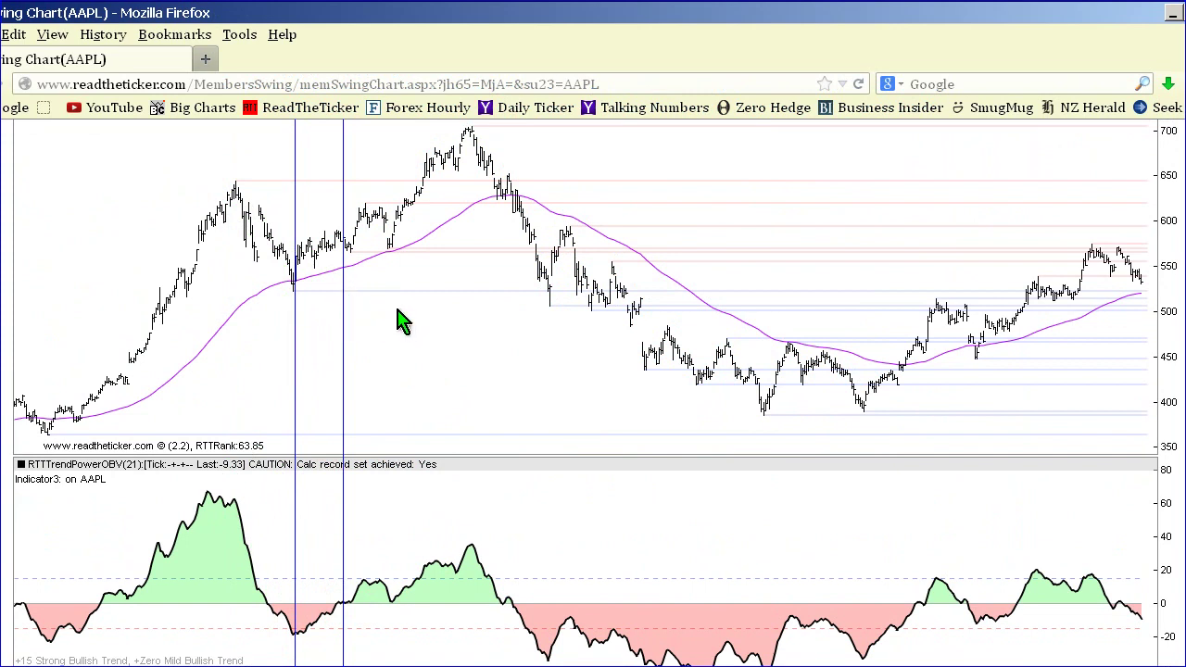
- Review the bullish rules slide, switch to the HL swing chart and examine its daily price panel together with the RTTTrendPowerOBV indicator
{"action": "left_click", "coordinate": [298, 664]}
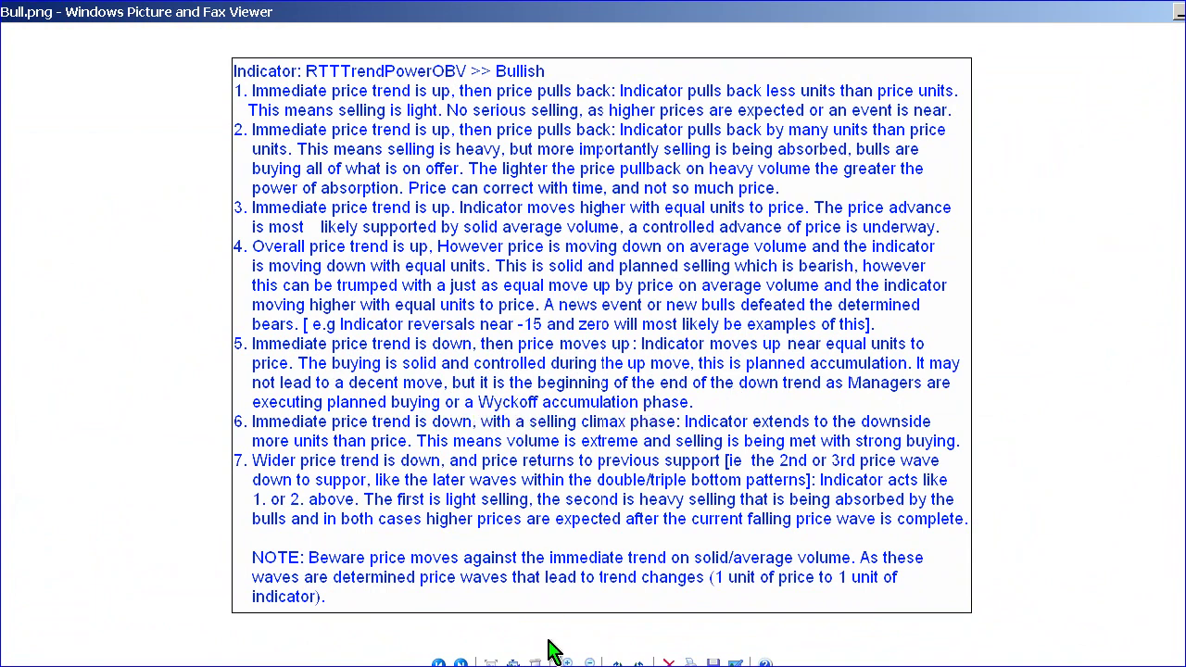
{"action": "key", "text": "alt+Tab"}
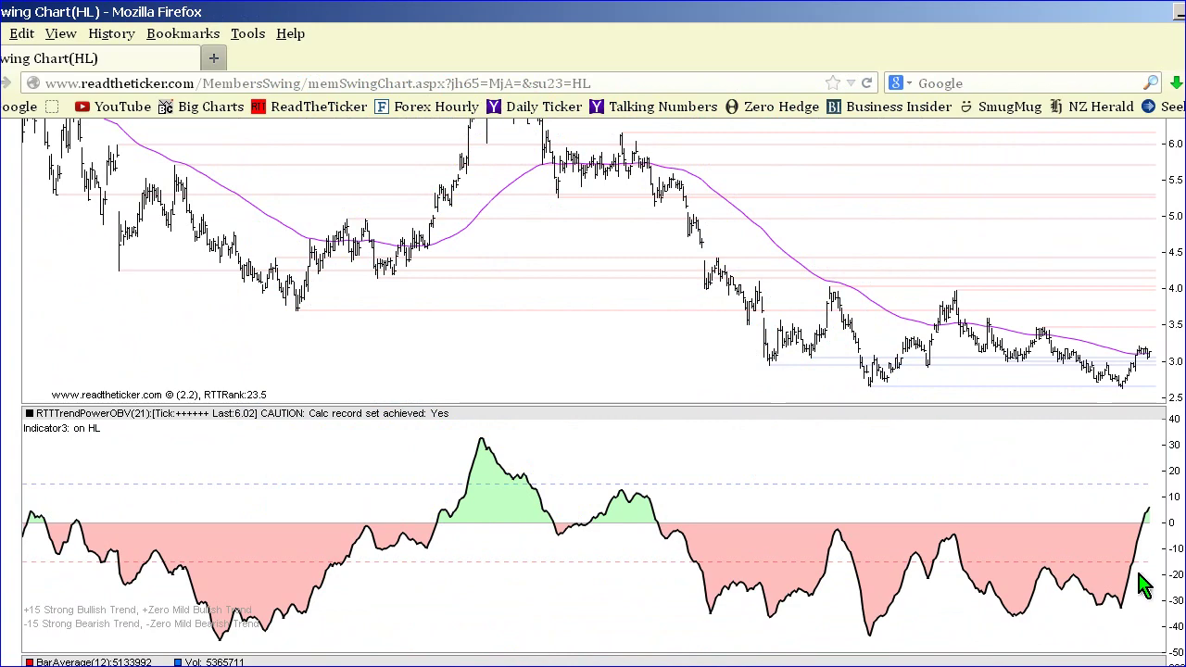
{"action": "scroll", "coordinate": [1145, 585], "scroll_direction": "up", "scroll_amount": 5}
{"action": "scroll", "coordinate": [1145, 585], "scroll_direction": "down", "scroll_amount": 2}
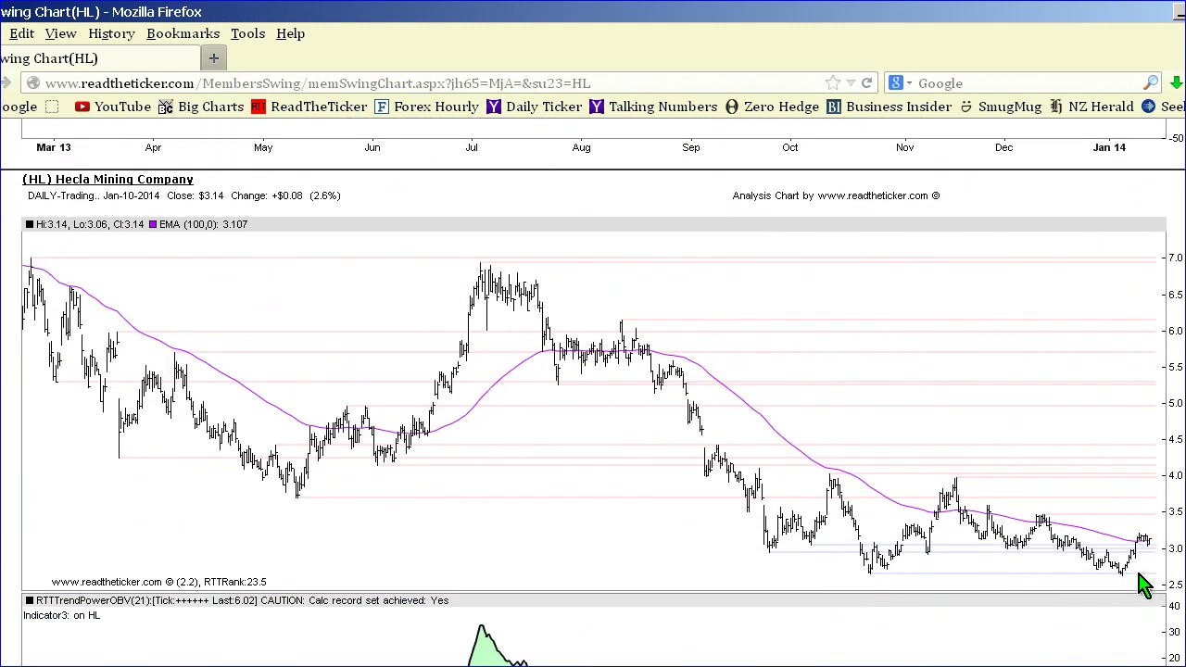
{"action": "scroll", "coordinate": [1145, 585], "scroll_direction": "down", "scroll_amount": 1}
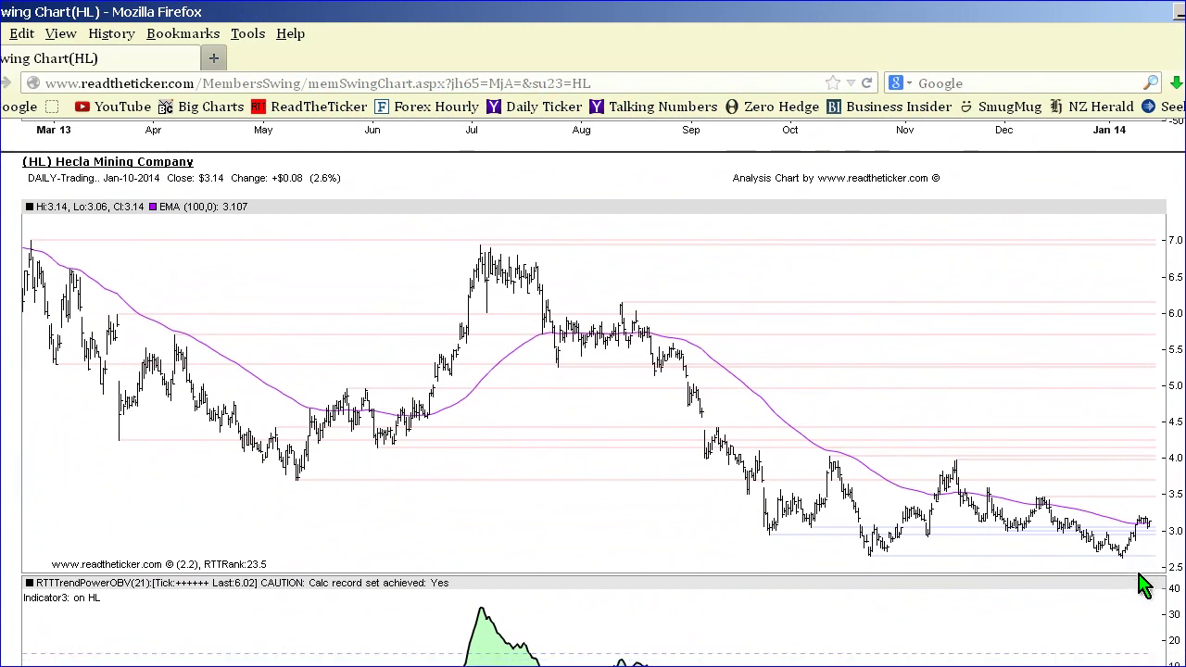
{"action": "scroll", "coordinate": [1145, 585], "scroll_direction": "down", "scroll_amount": 3}
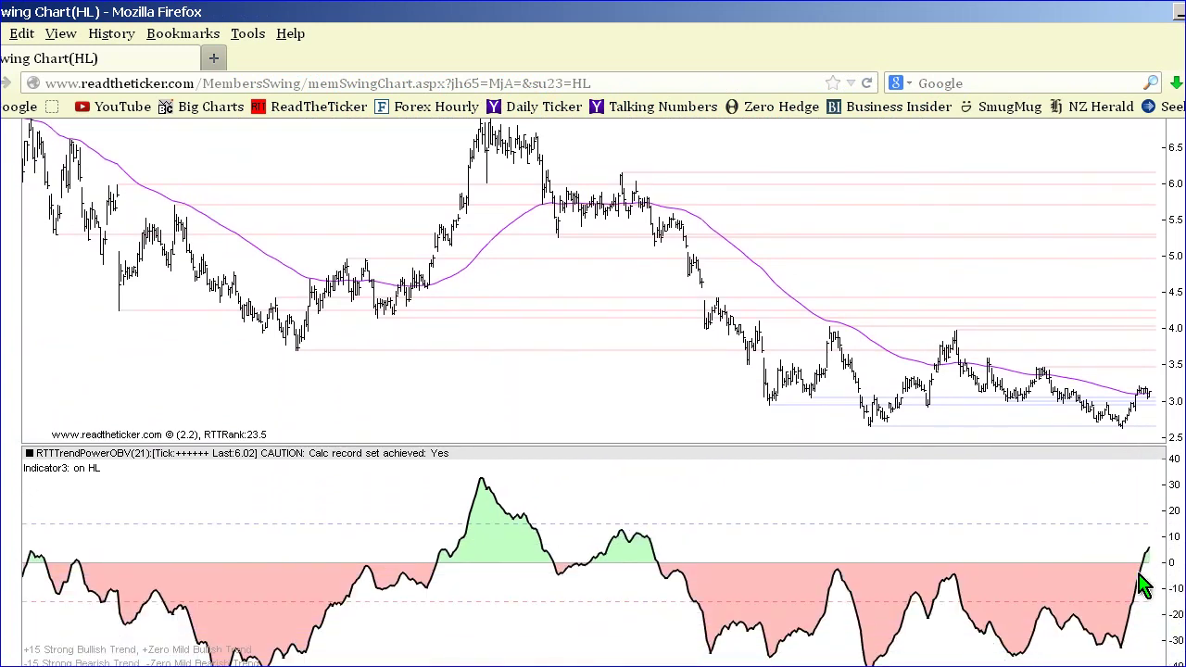
{"action": "scroll", "coordinate": [1145, 585], "scroll_direction": "up", "scroll_amount": 1}
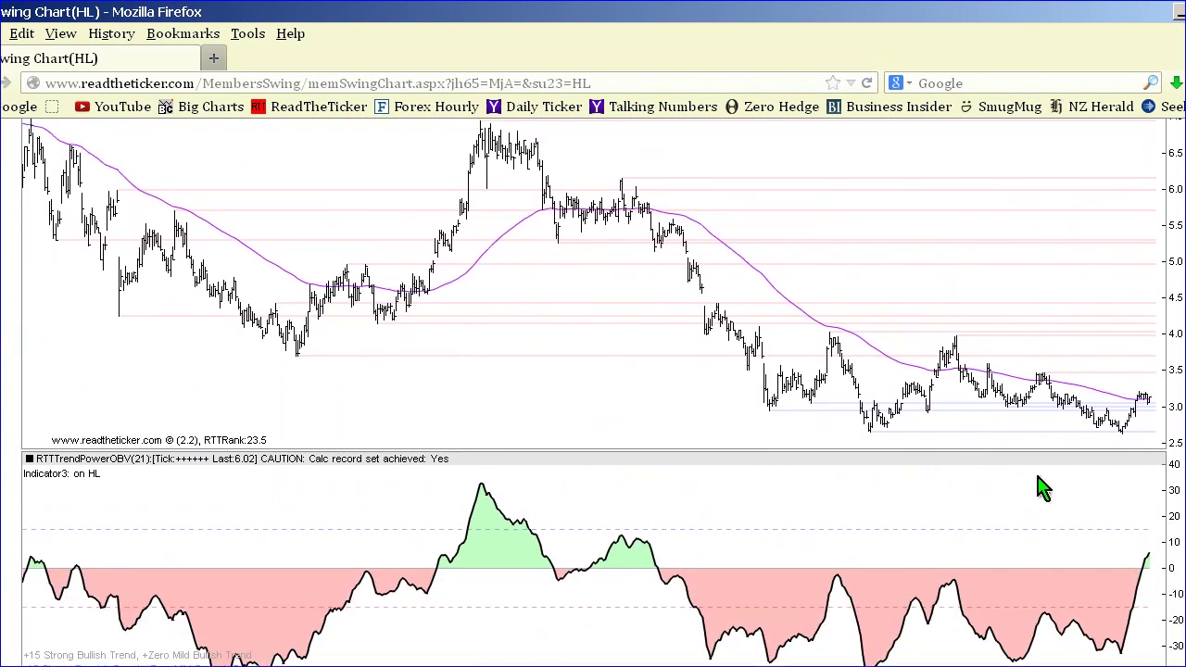
{"action": "scroll", "coordinate": [1039, 489], "scroll_direction": "down", "scroll_amount": 1}
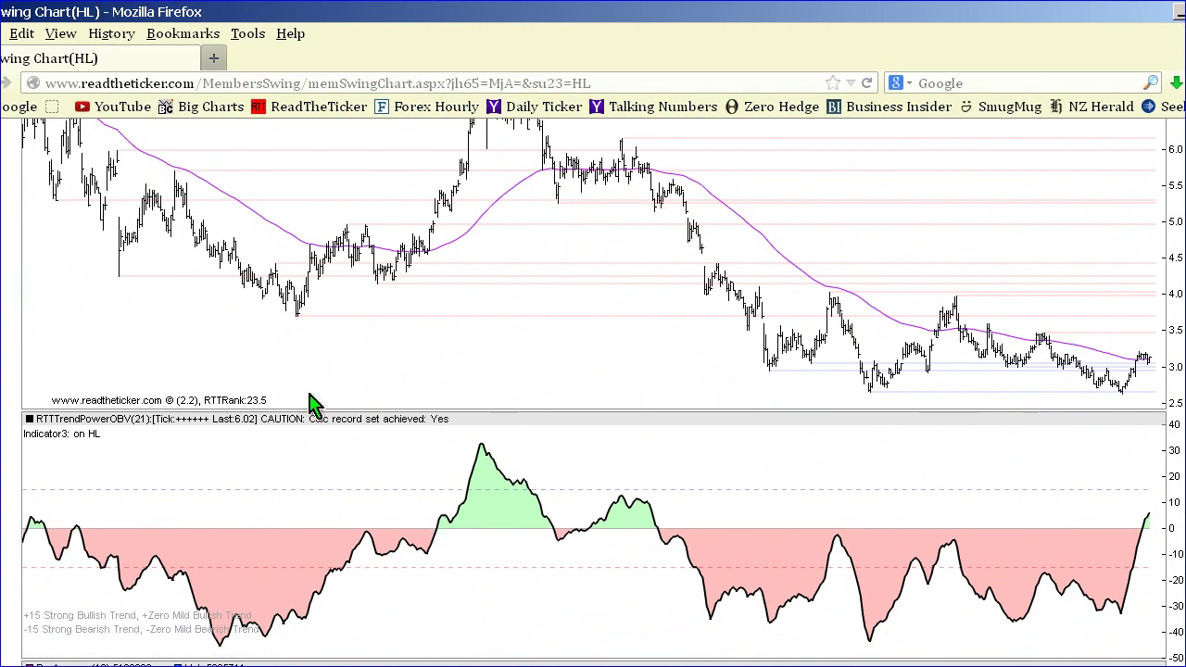
- Bracket two HL advances with vertical lines: the rise from about 3.7 to 4.9 and the latest rise from the low near 2.7
{"action": "left_click", "coordinate": [293, 313]}
{"action": "left_click", "coordinate": [361, 239]}
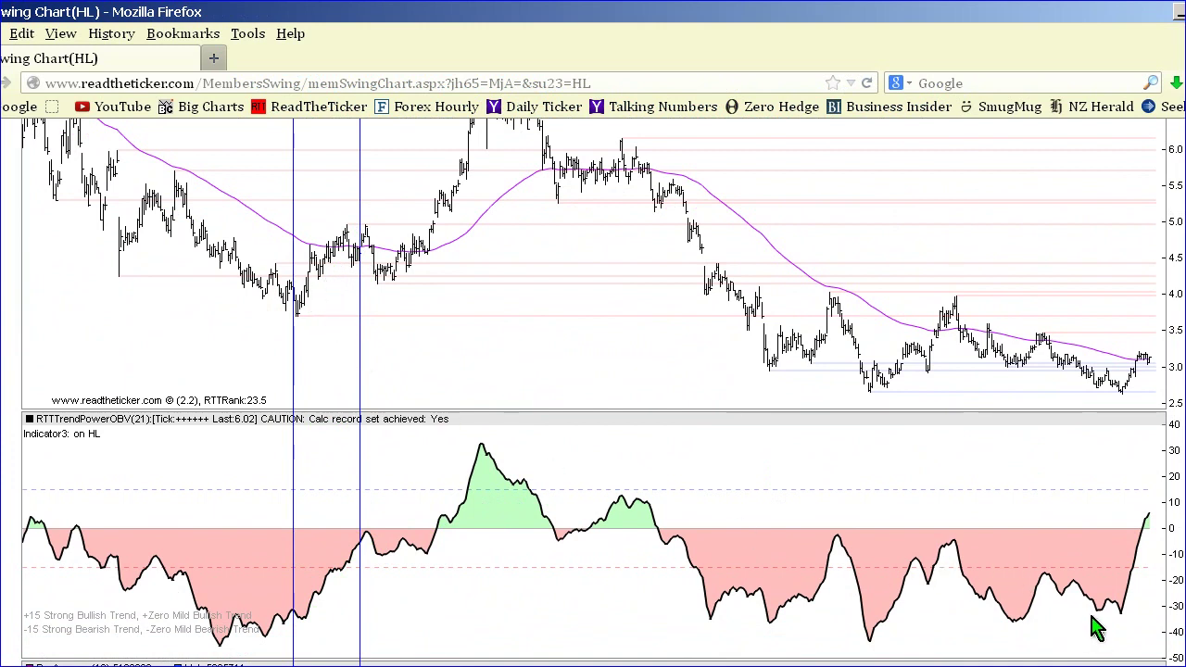
{"action": "left_click", "coordinate": [1120, 612]}
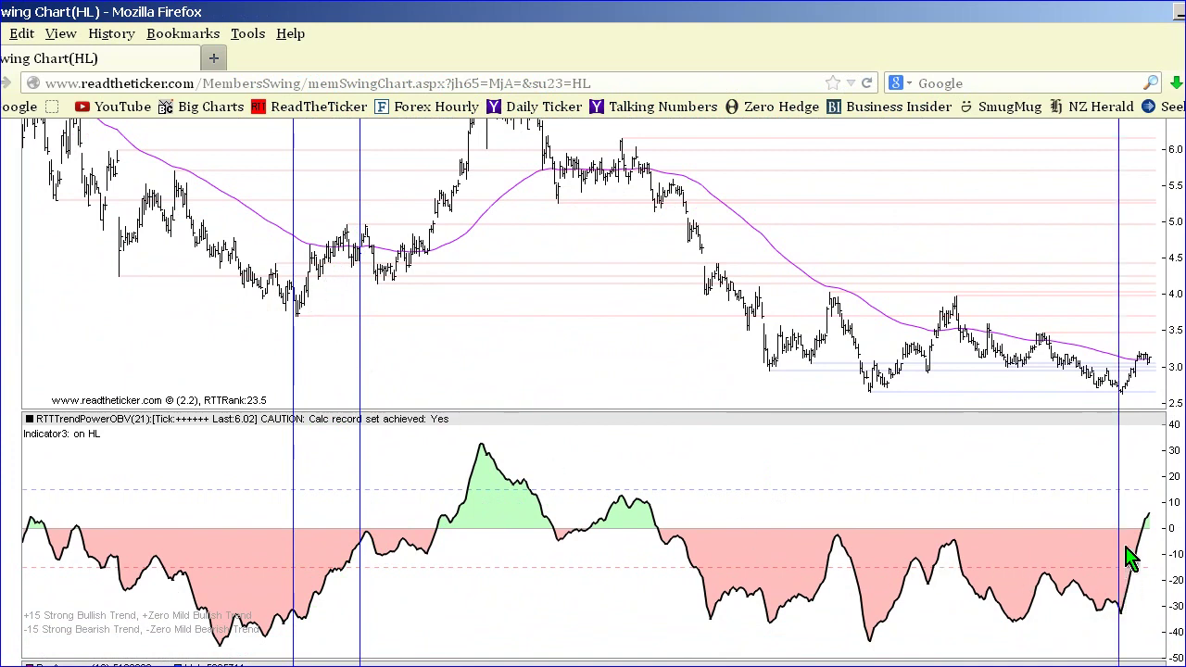
{"action": "left_click", "coordinate": [1153, 532]}
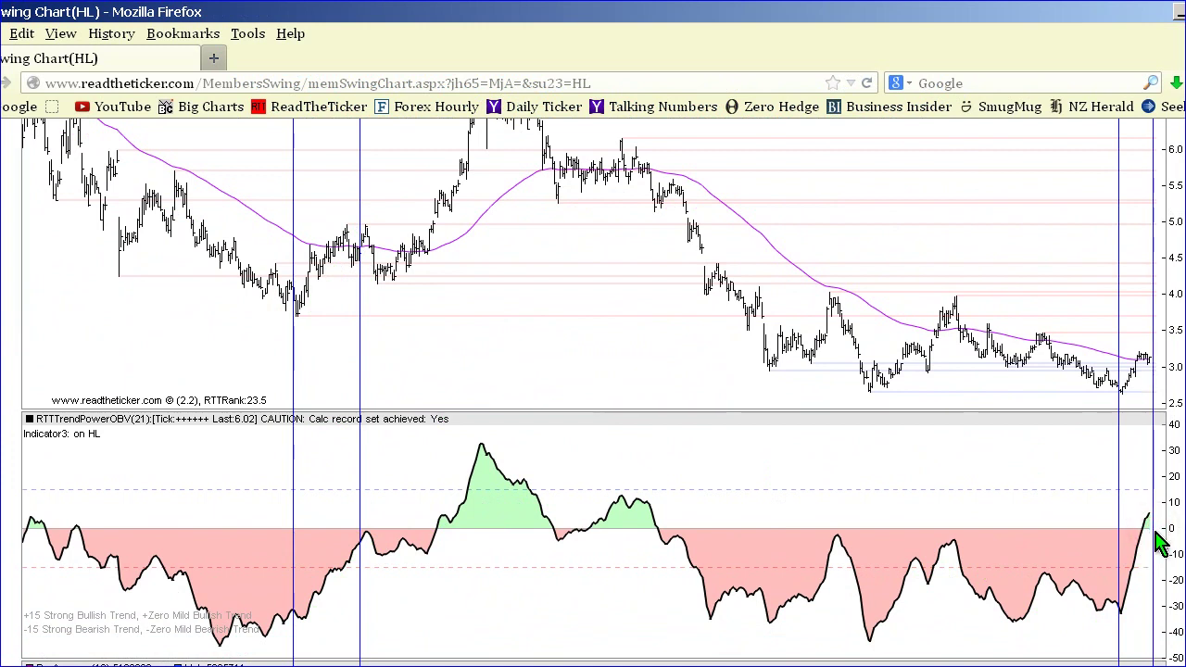
- Clear the lines and mark the HL rise from the mid-2013 low near 2.7 to about 3.9 with two verticals
{"action": "left_click", "coordinate": [869, 648]}
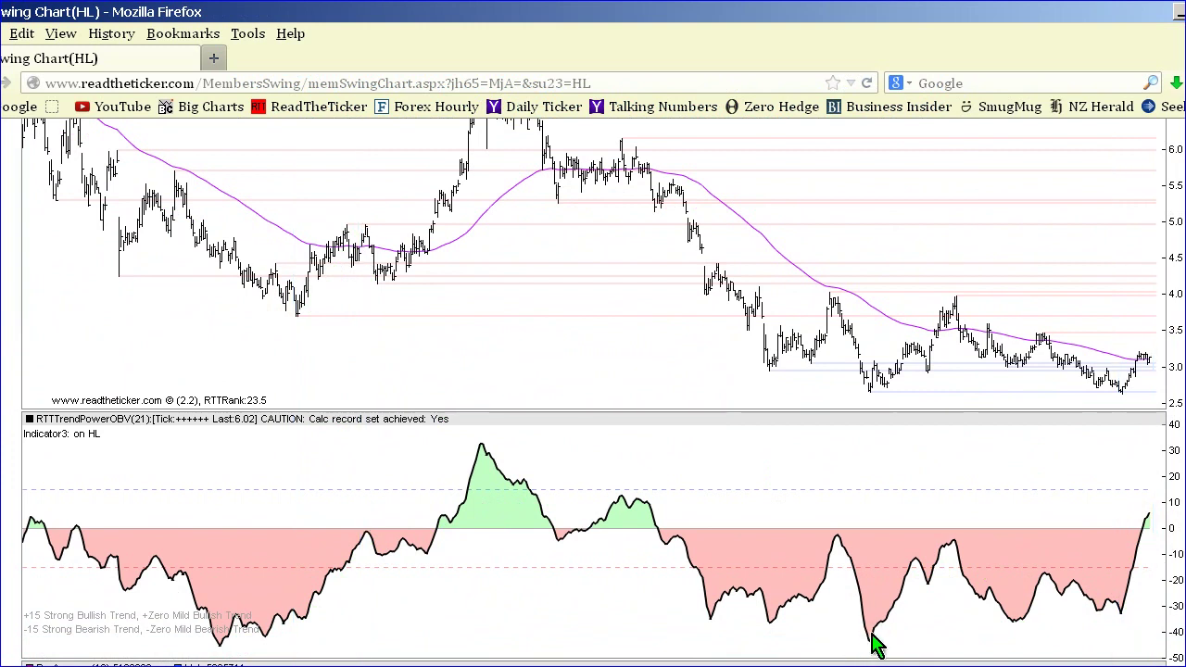
{"action": "left_click", "coordinate": [869, 649]}
{"action": "left_click", "coordinate": [949, 546]}
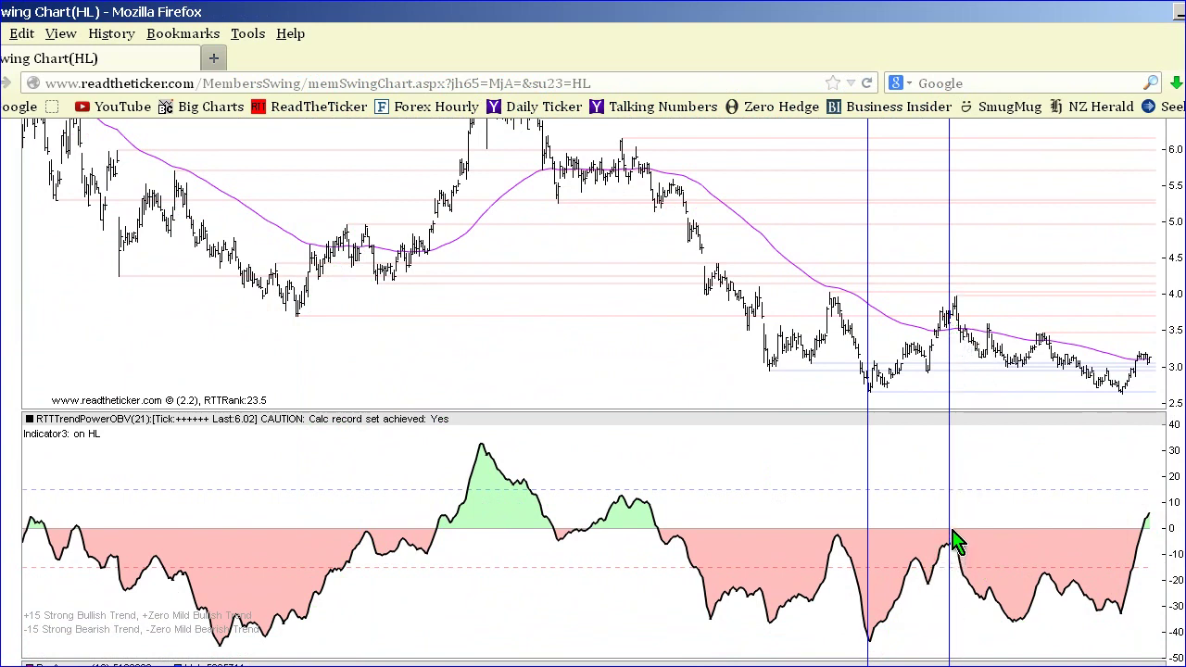
- Replace the lines with two verticals around the earlier HL rise from about 3.1 to 4.0, and clear them after comparing
{"action": "left_click", "coordinate": [812, 614]}
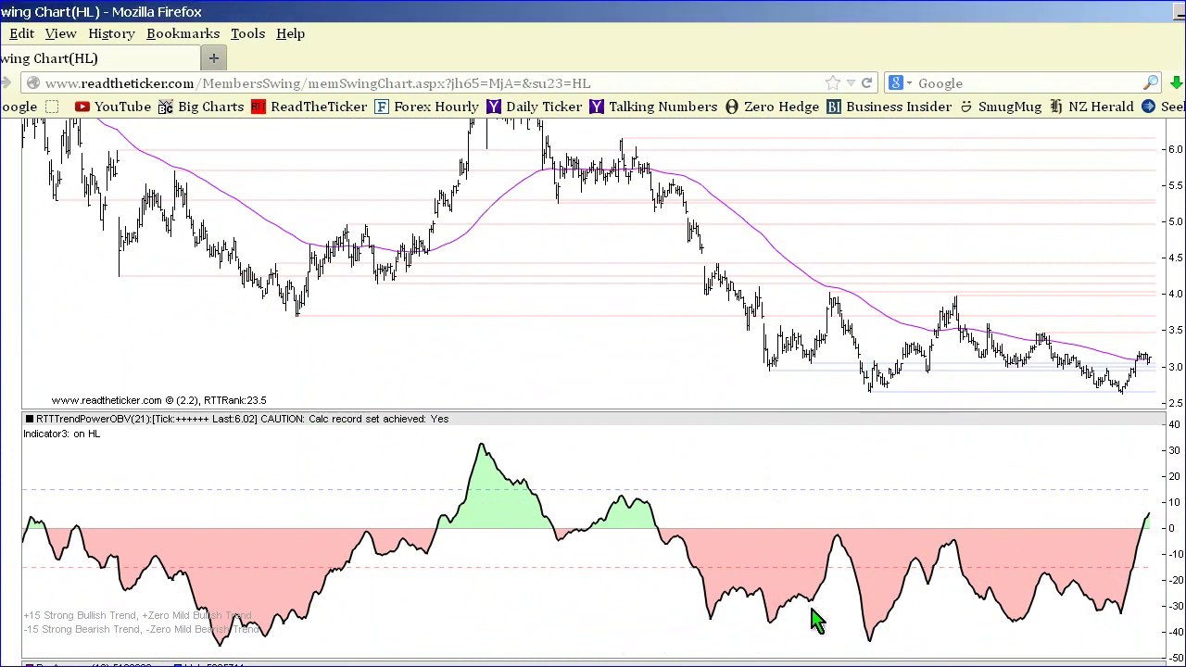
{"action": "left_click", "coordinate": [810, 610]}
{"action": "left_click", "coordinate": [835, 533]}
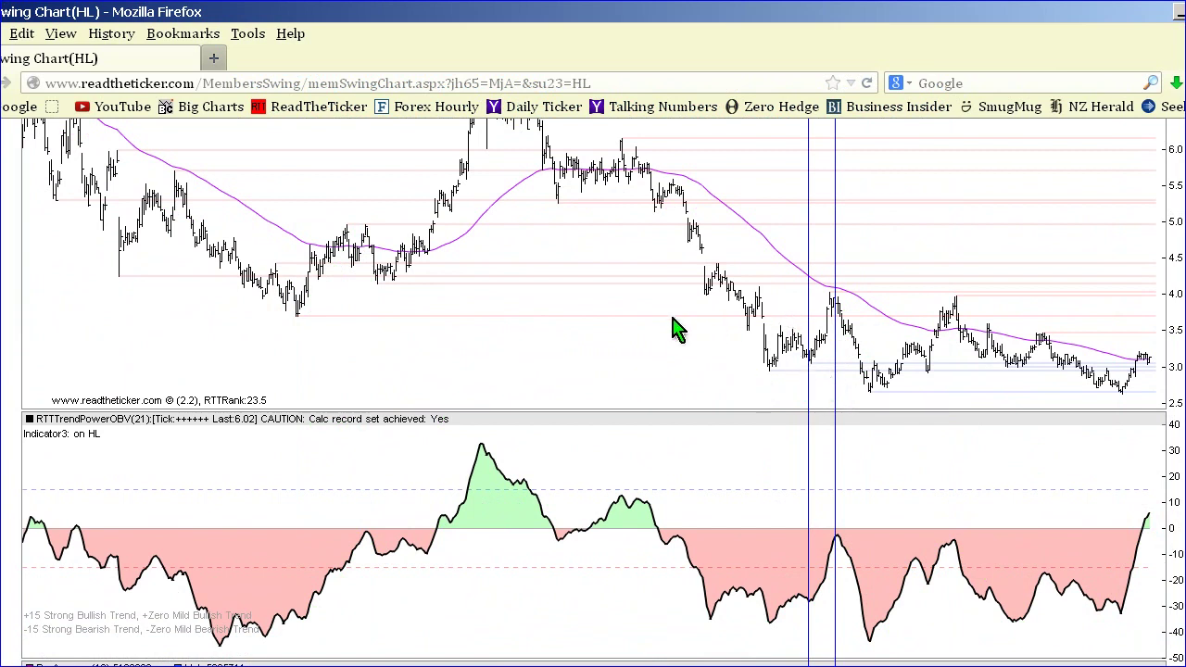
{"action": "left_click", "coordinate": [629, 335]}
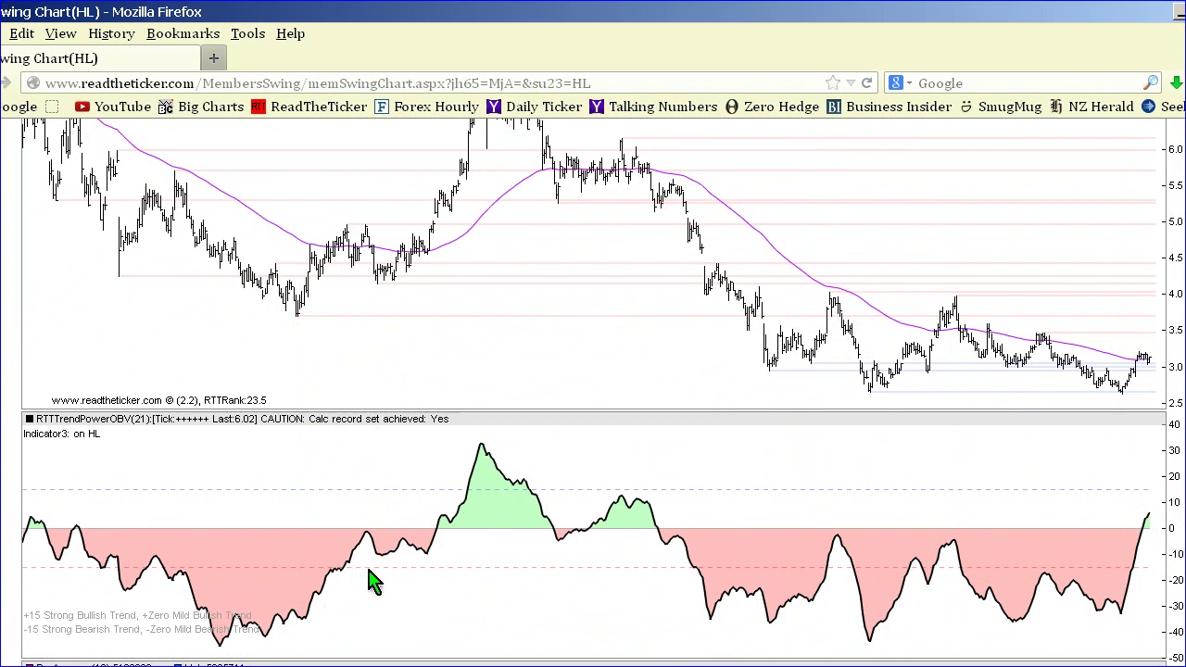
- Check the bullish rules slide, return to the HL chart and bracket the mid-2013 price low near 2.7 with two vertical lines
{"action": "left_click", "coordinate": [612, 664]}
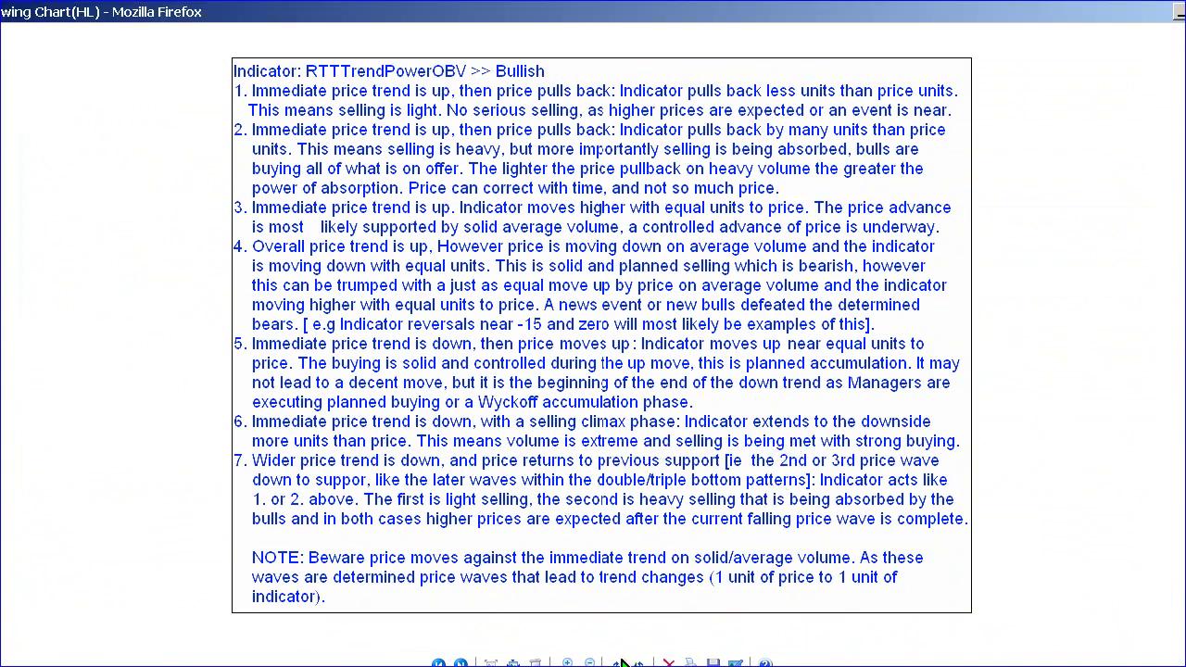
{"action": "key", "text": "alt+Tab"}
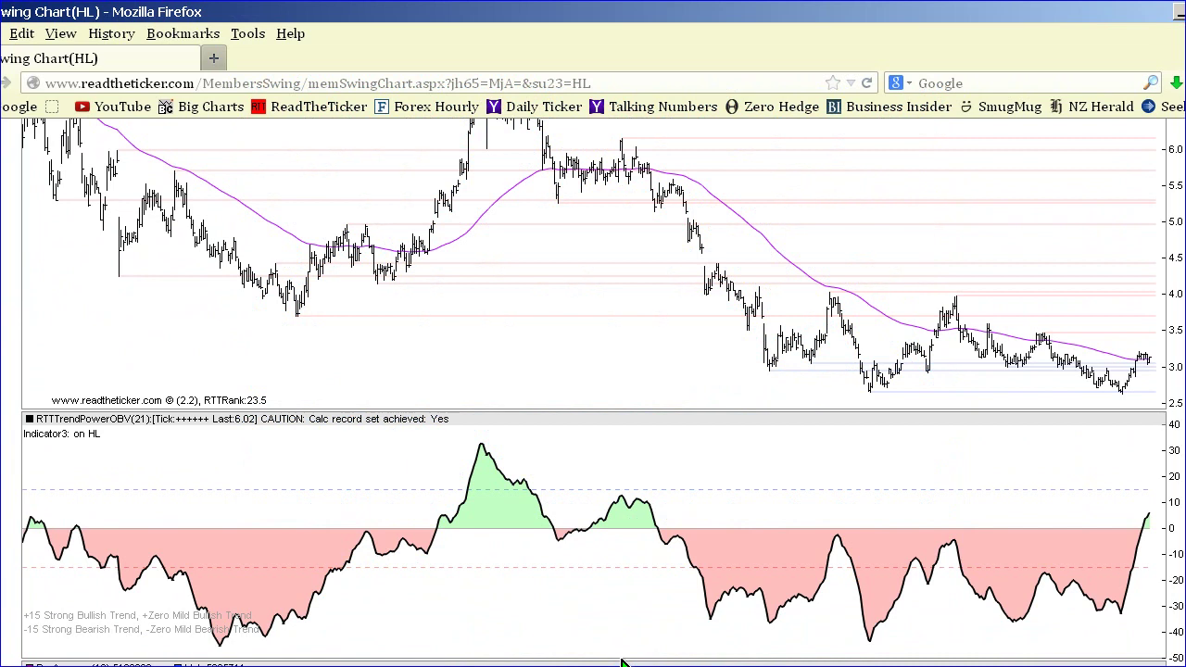
{"action": "left_click", "coordinate": [851, 381]}
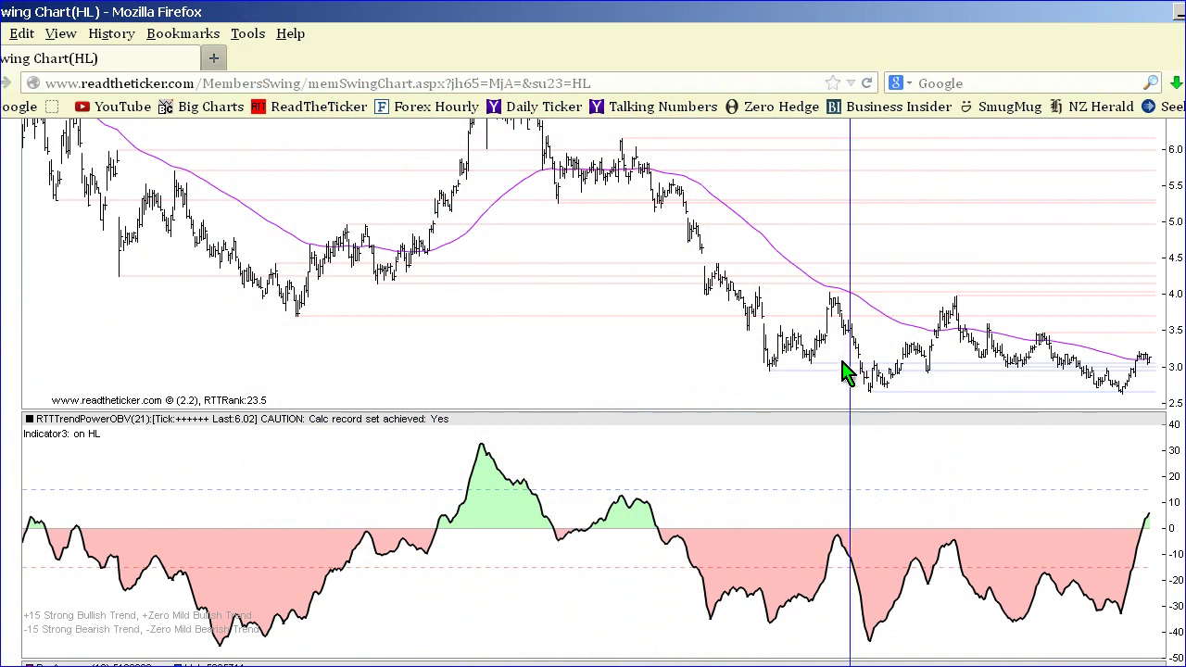
{"action": "left_click", "coordinate": [898, 362]}
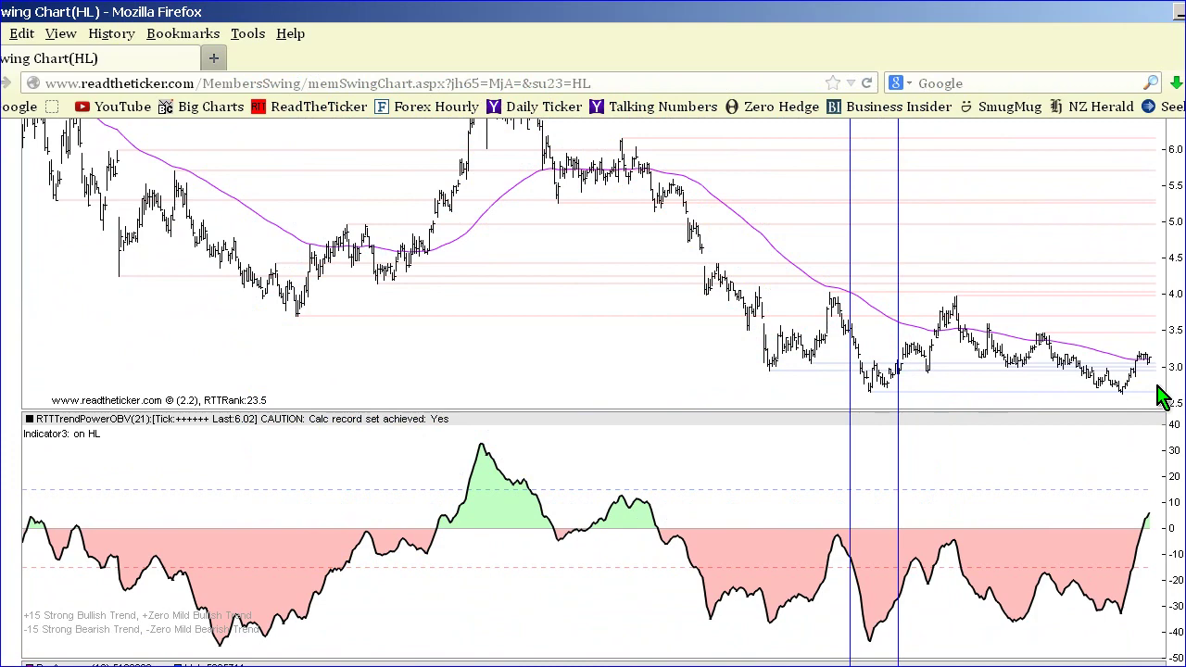
- Examine the HL weekly volume bars around the bracketed low, compare them with the bullish rules slide and return to the chart
{"action": "scroll", "coordinate": [1157, 397], "scroll_direction": "down", "scroll_amount": 4}
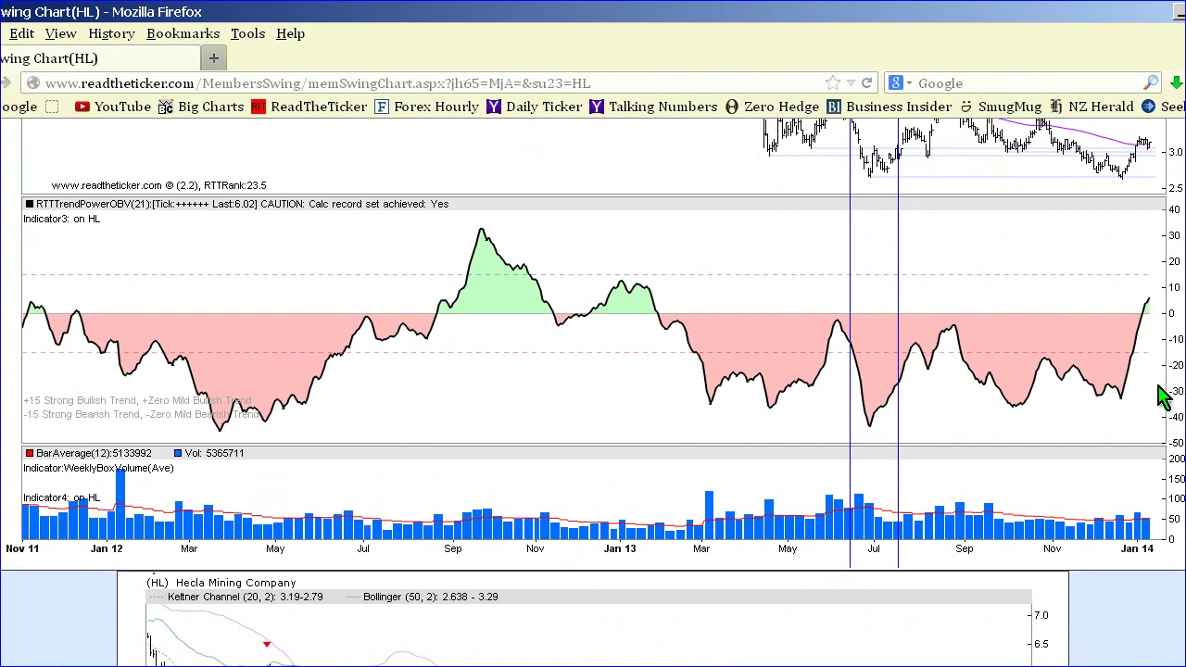
{"action": "scroll", "coordinate": [954, 438], "scroll_direction": "up", "scroll_amount": 3}
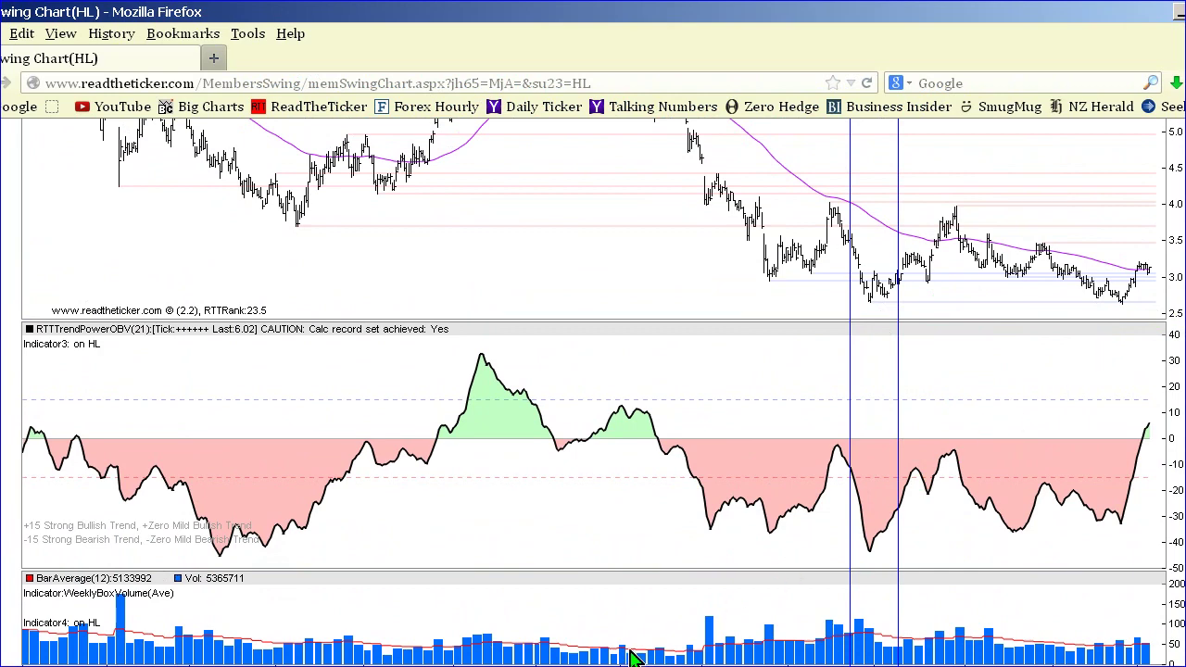
{"action": "key", "text": "alt+Tab"}
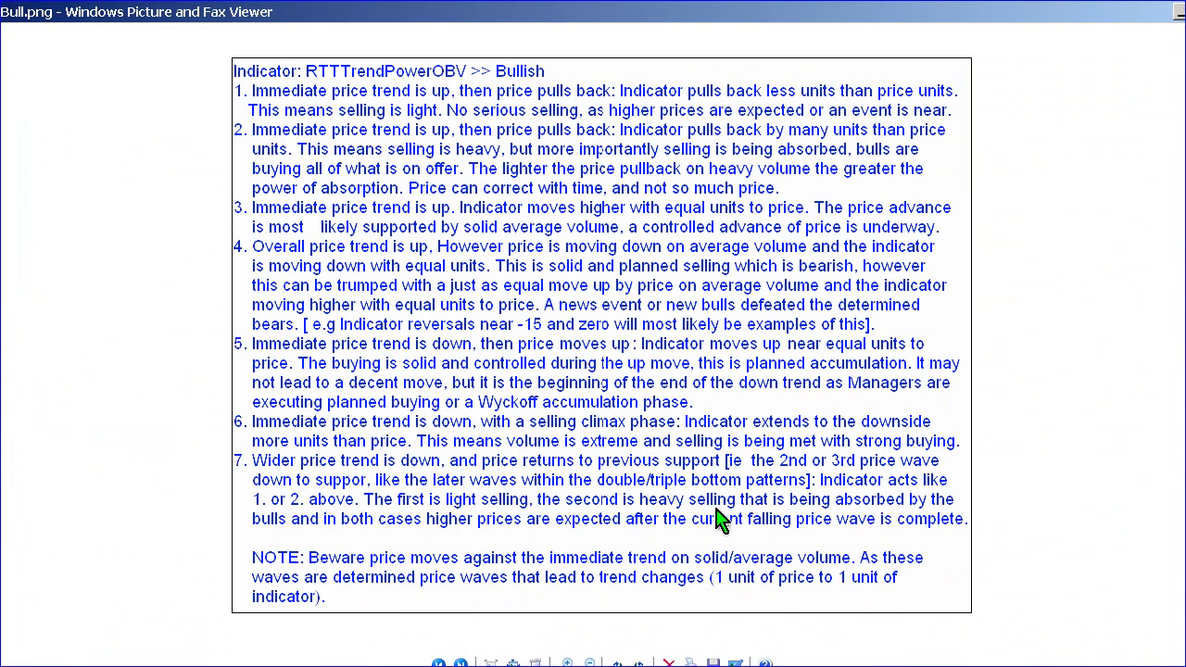
{"action": "left_click", "coordinate": [706, 664]}
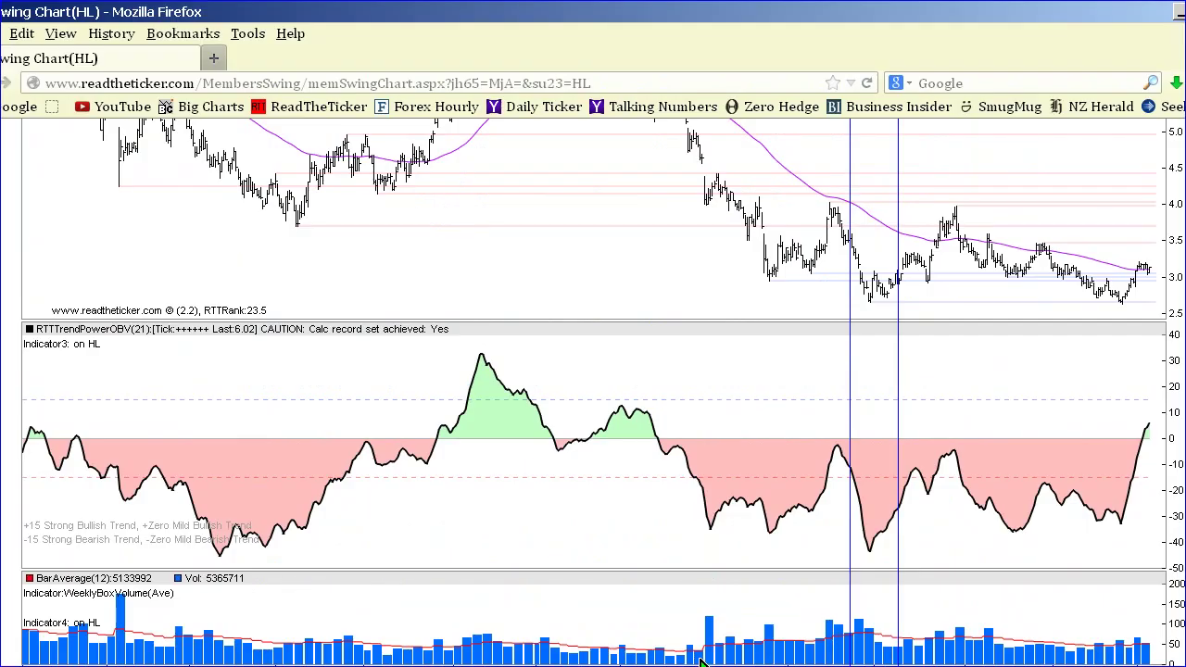
- Replace the two verticals with a tighter pair around the HL double low near 2.7
{"action": "left_click", "coordinate": [937, 286]}
{"action": "left_click", "coordinate": [858, 325]}
{"action": "left_click", "coordinate": [886, 323]}
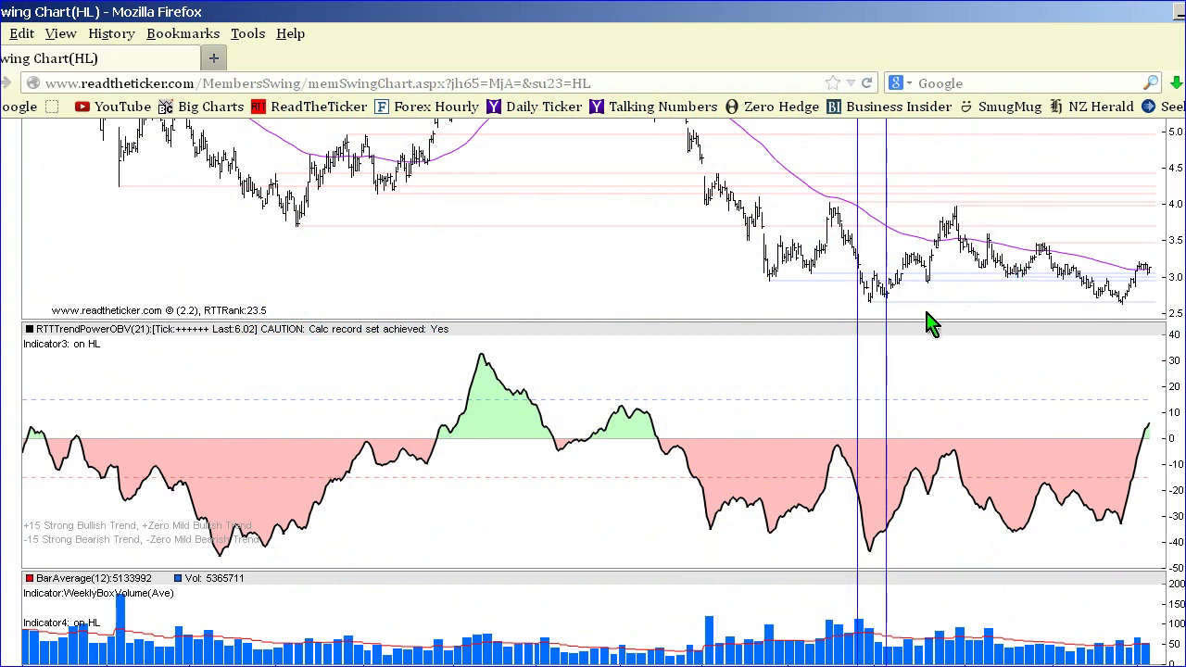
- Add vertical lines at the HL high near 4.0 and the following indicator low near -35, and clear all lines after comparing
{"action": "left_click", "coordinate": [961, 329]}
{"action": "left_click", "coordinate": [955, 454]}
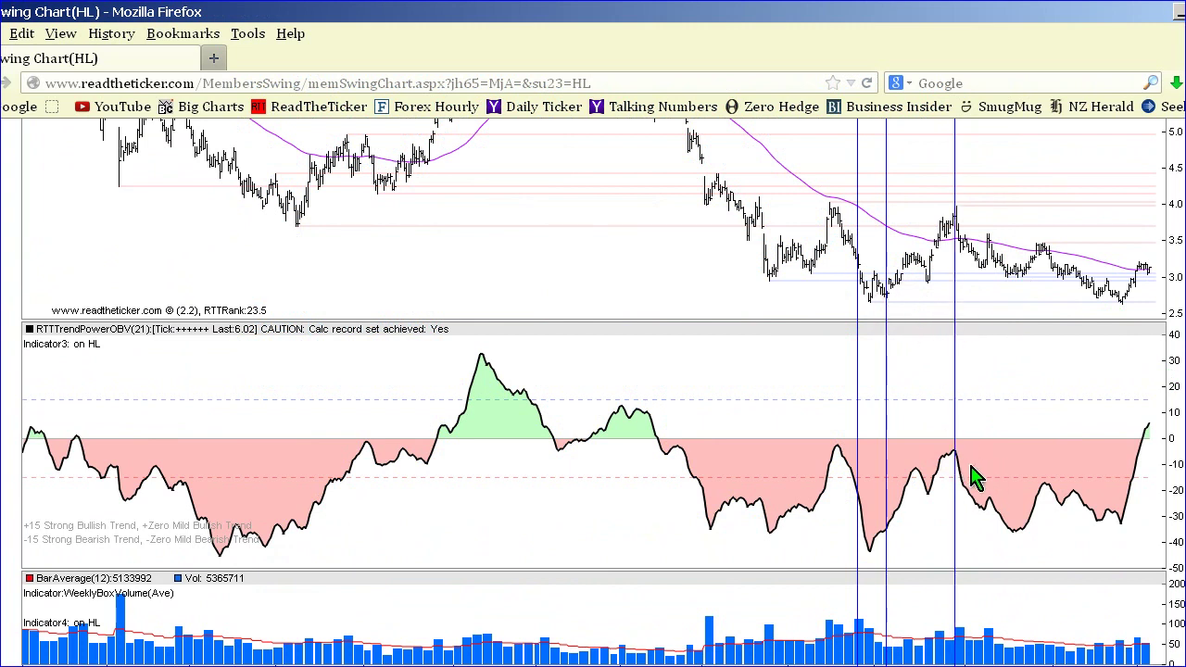
{"action": "left_click", "coordinate": [1016, 496]}
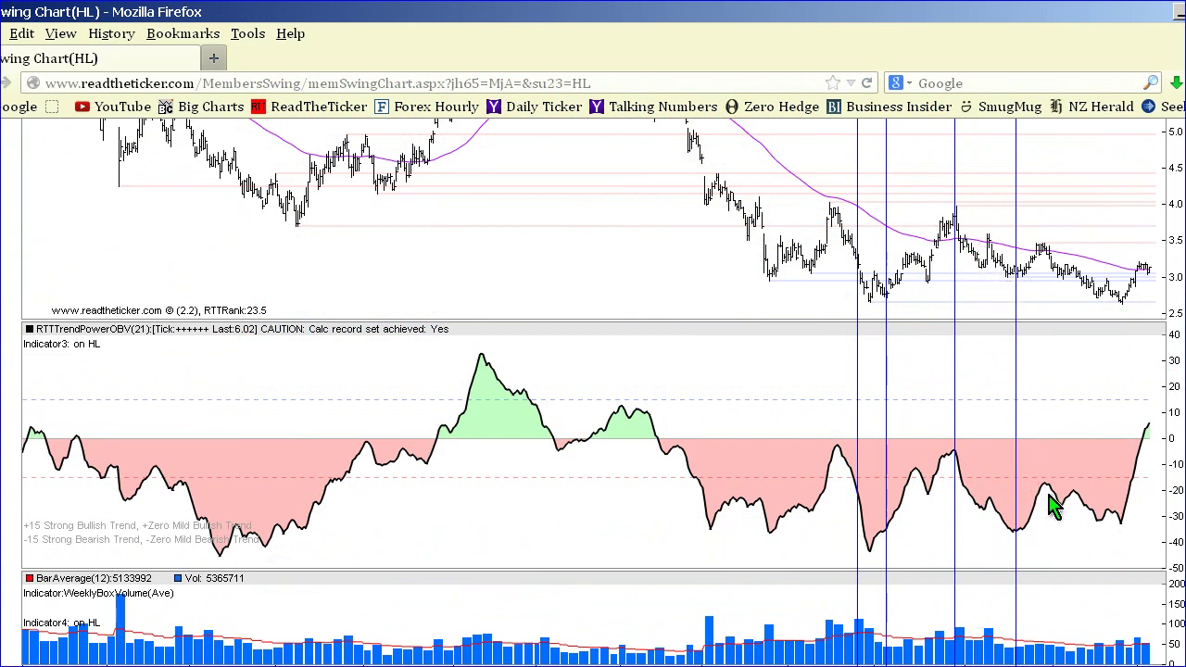
{"action": "left_click", "coordinate": [1086, 370]}
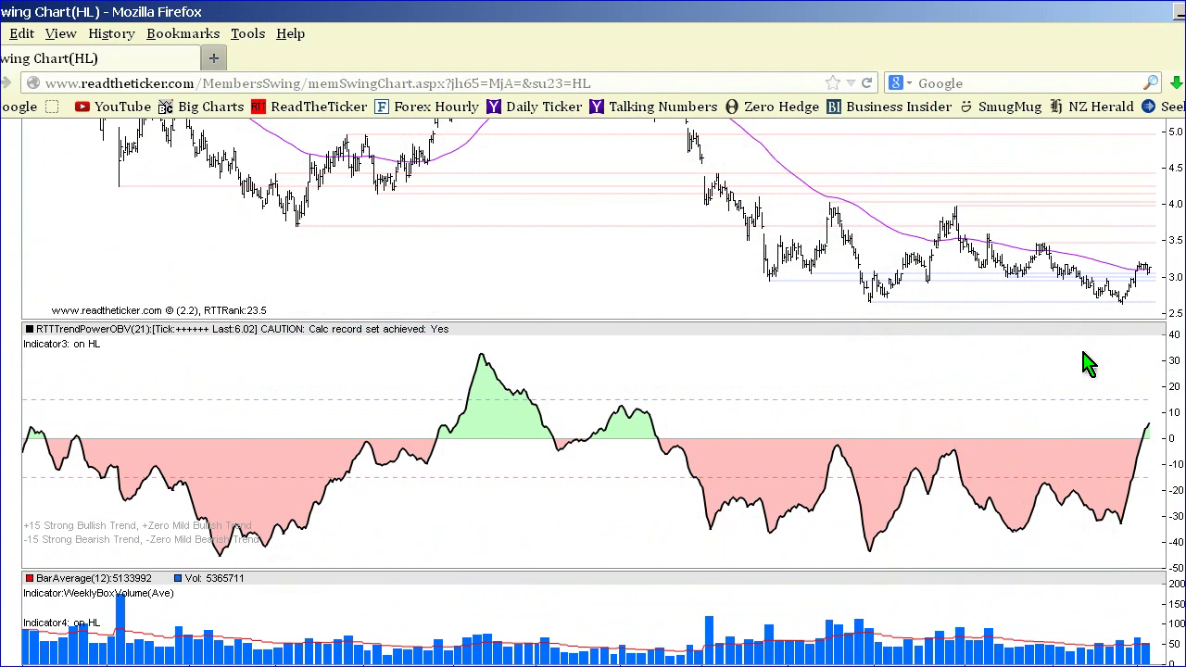
- Bracket HL's last decline from about 3.4 to 2.7 with two vertical lines and check it against the bullish rules slide
{"action": "left_click", "coordinate": [1044, 484]}
{"action": "left_click", "coordinate": [1122, 520]}
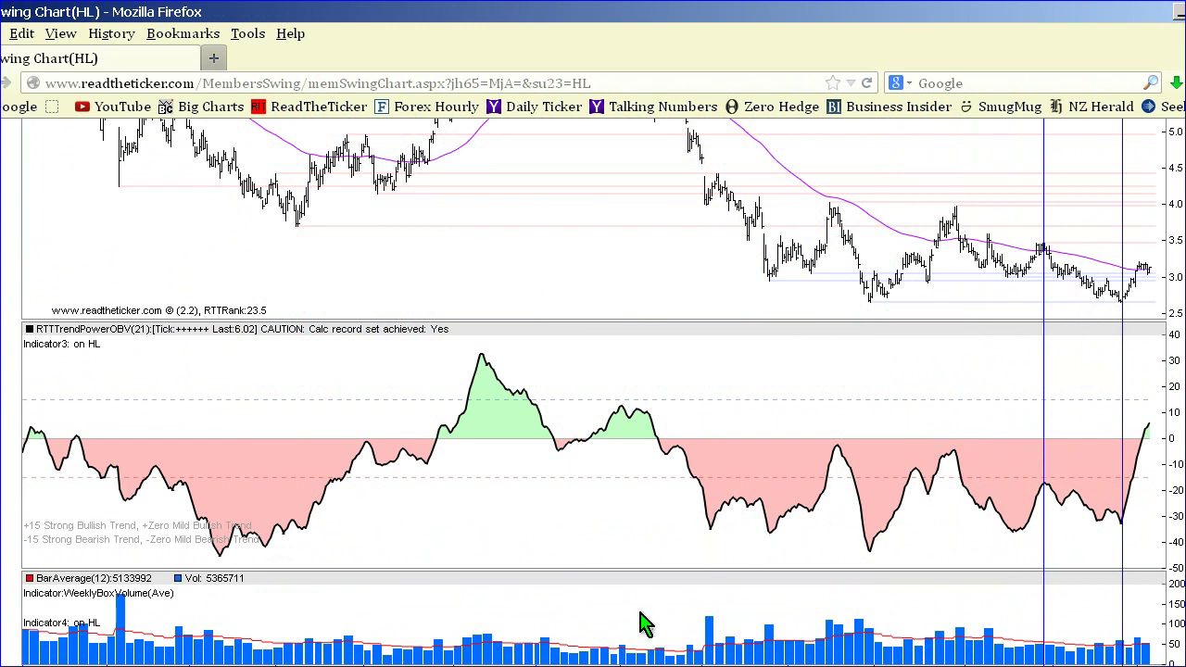
{"action": "key", "text": "alt+Tab"}
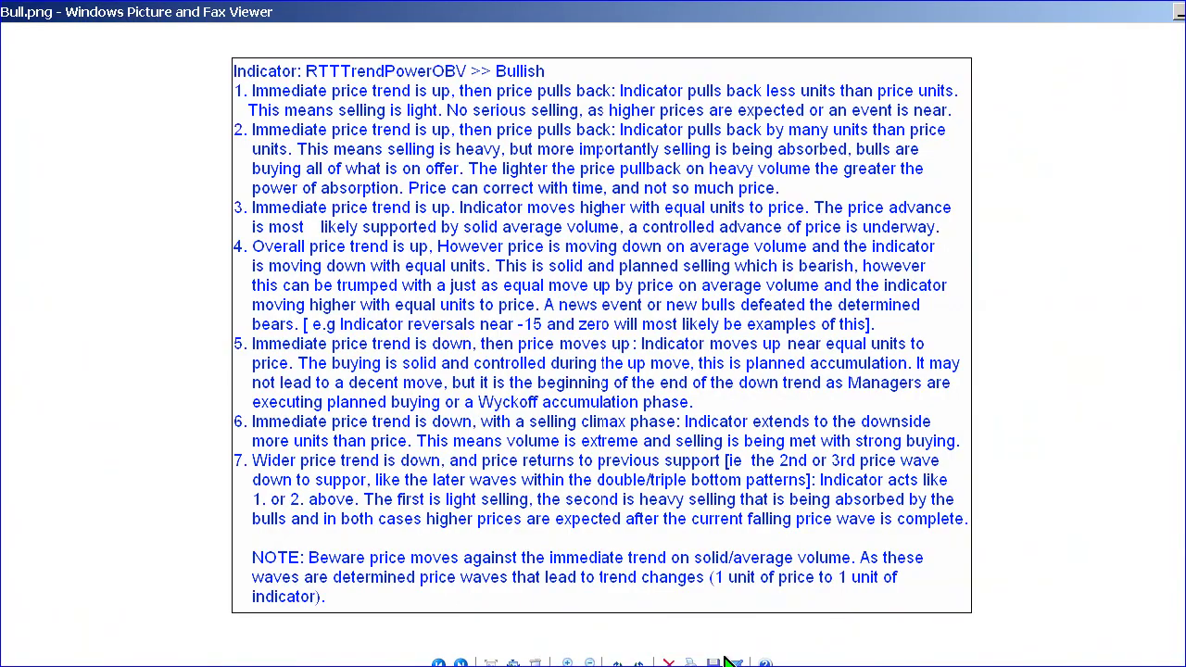
- Bring up the AAPL long-term chart and mark its April and July 2013 lows near 390 with two vertical lines
{"action": "key", "text": "alt+Tab"}
{"action": "scroll", "coordinate": [1181, 597], "scroll_direction": "up", "scroll_amount": 5}
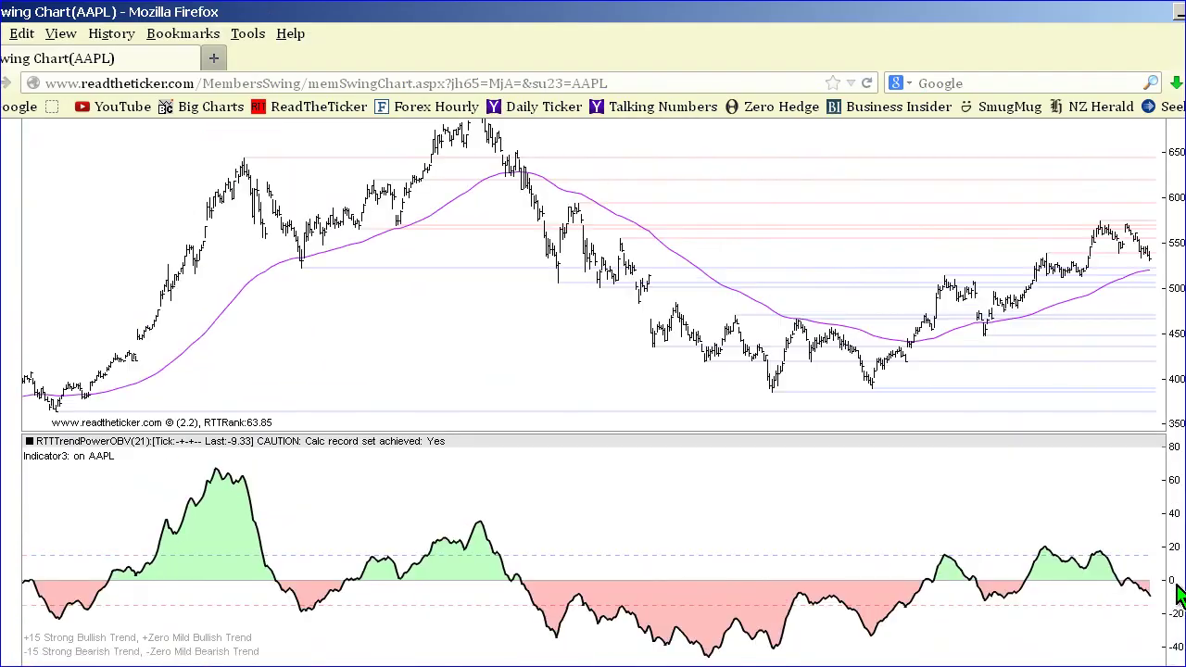
{"action": "scroll", "coordinate": [1181, 597], "scroll_direction": "down", "scroll_amount": 3}
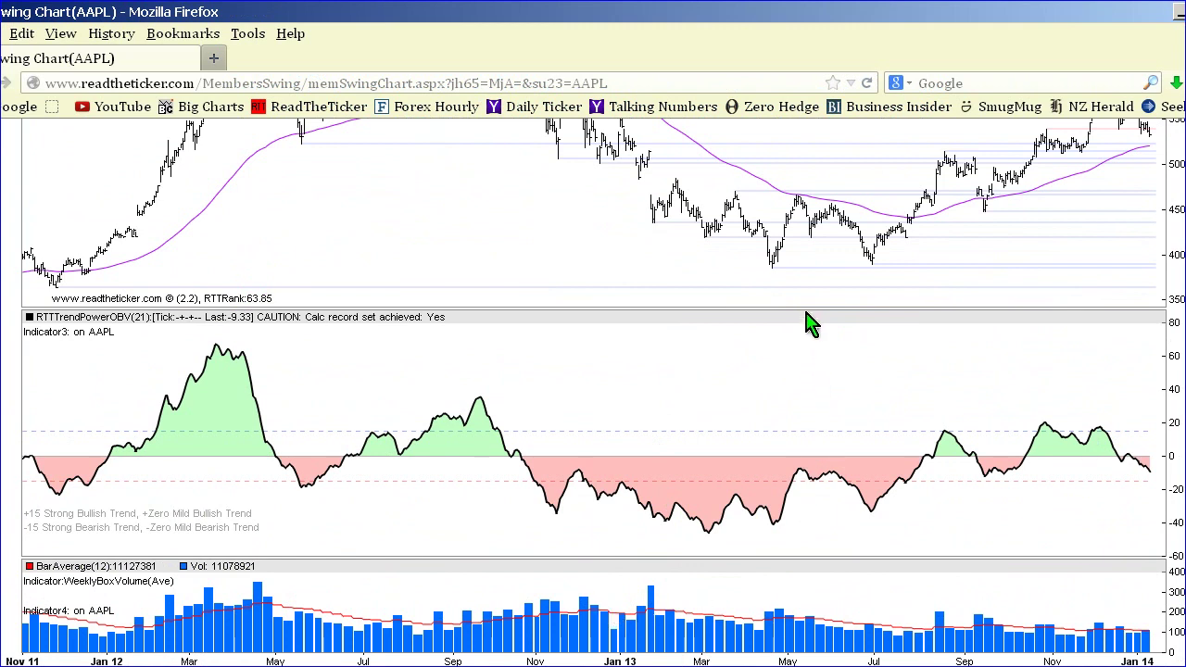
{"action": "left_click", "coordinate": [775, 253]}
{"action": "left_click", "coordinate": [871, 260]}
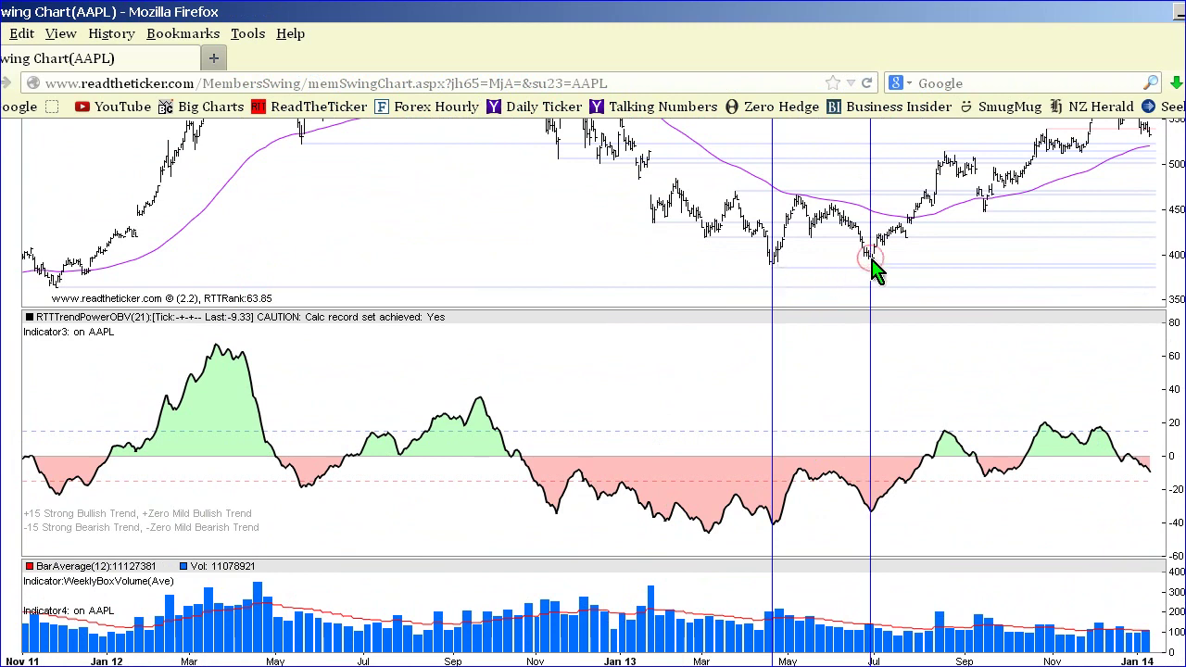
- Draw a rising trend line under the two matching indicator lows and add a vertical where AAPL crosses its moving average near 440
{"action": "left_click", "coordinate": [758, 527]}
{"action": "left_click", "coordinate": [871, 515]}
{"action": "scroll", "coordinate": [1146, 280], "scroll_direction": "up", "scroll_amount": 3}
{"action": "scroll", "coordinate": [1146, 287], "scroll_direction": "down", "scroll_amount": 2}
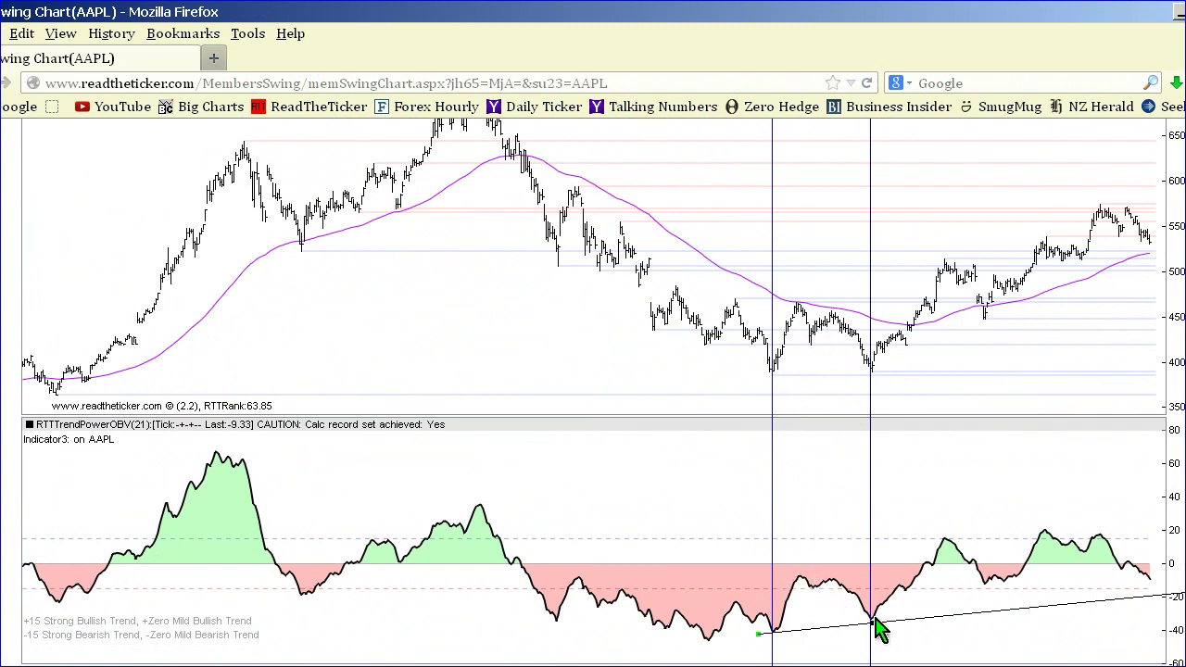
{"action": "left_click", "coordinate": [910, 326]}
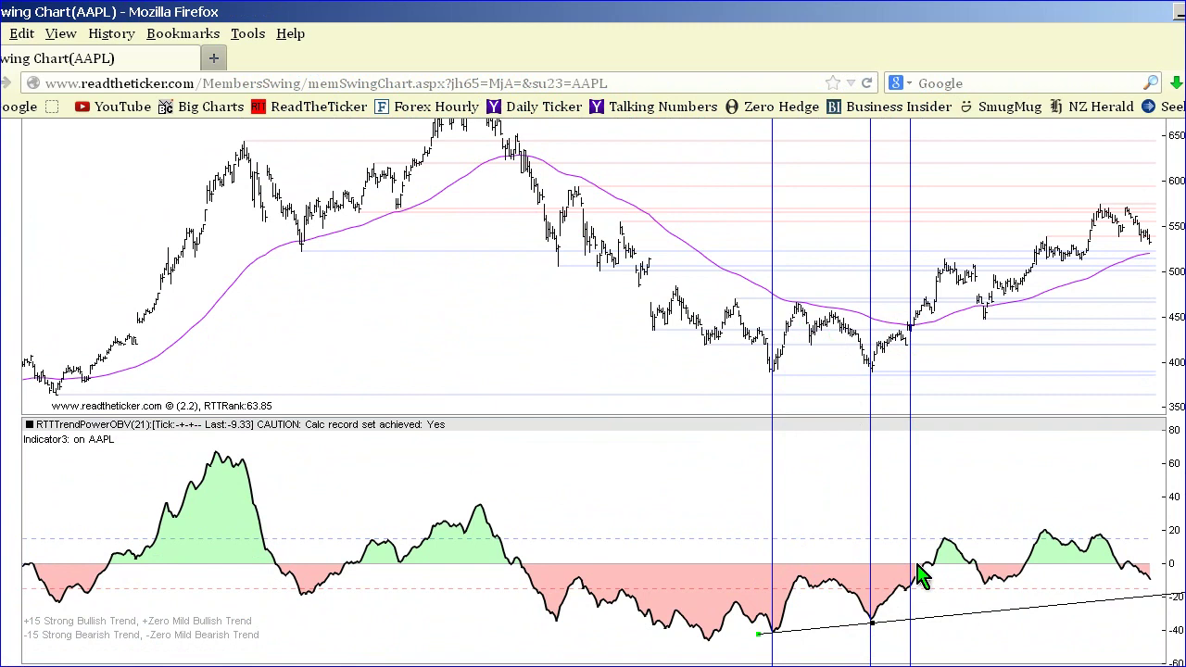
- Clear the drawings and bracket AAPL's advance from the moving average crossing to the high near 510 with two vertical lines
{"action": "left_click", "coordinate": [922, 349]}
{"action": "left_click", "coordinate": [908, 333]}
{"action": "left_click", "coordinate": [946, 269]}
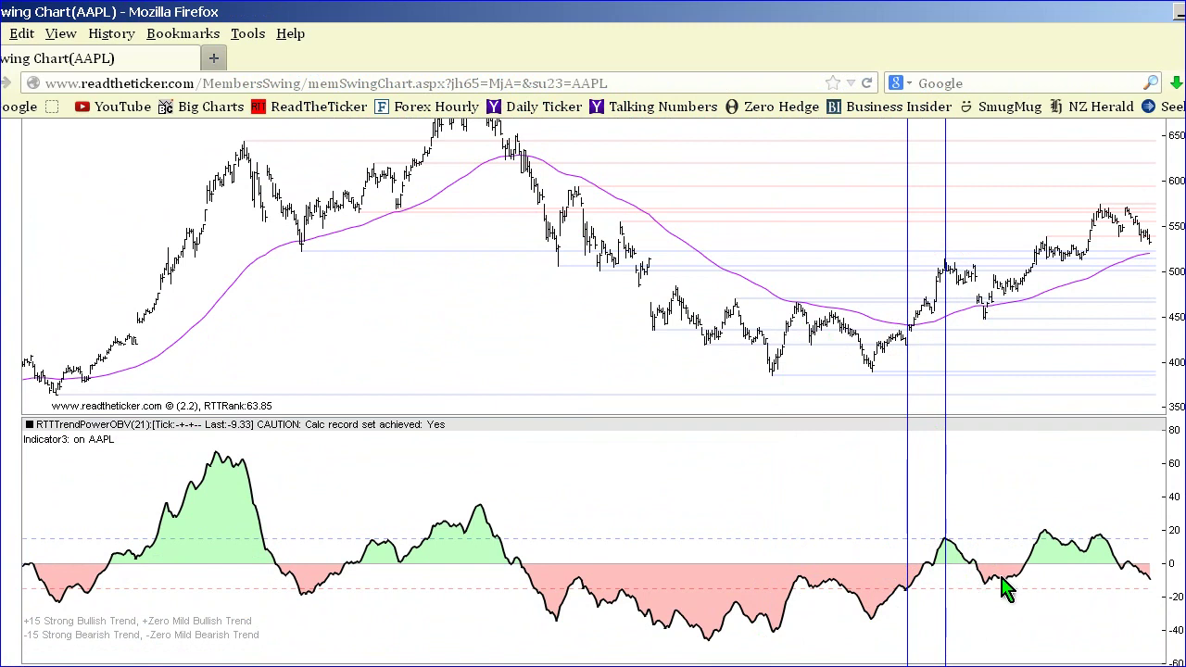
- Replace the lines with a vertical pair spanning the indicator's rise from about -8 to its peak near 20
{"action": "left_click", "coordinate": [1005, 578]}
{"action": "left_click", "coordinate": [1029, 563]}
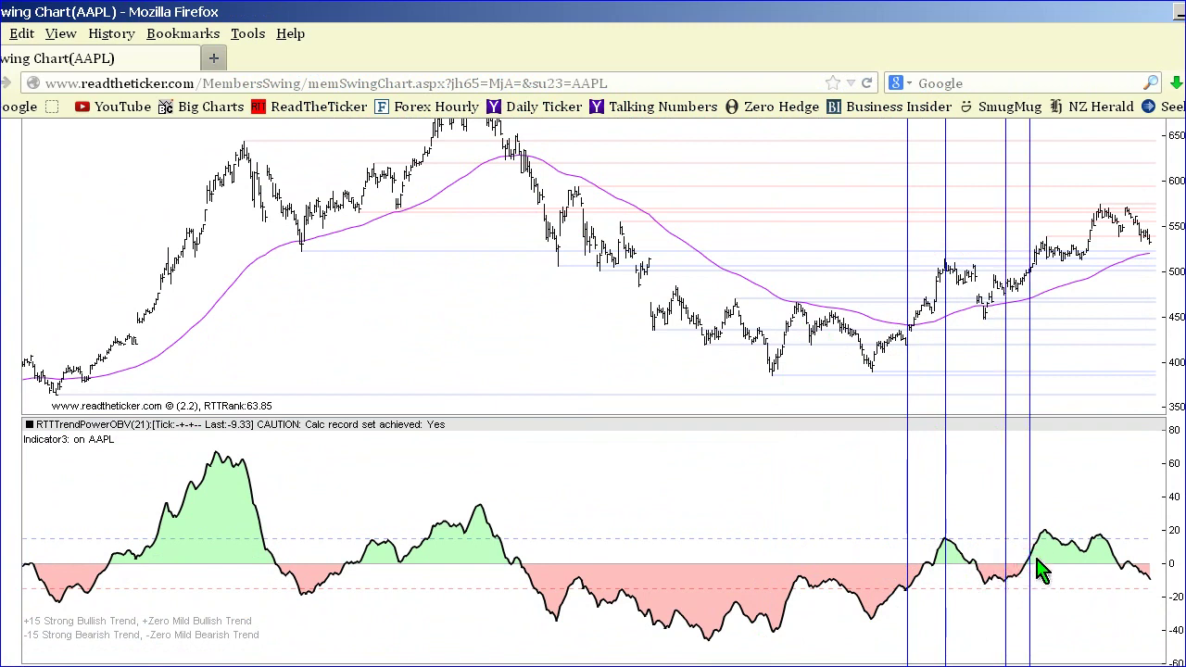
{"action": "left_click", "coordinate": [1036, 536]}
{"action": "left_click", "coordinate": [1056, 449]}
{"action": "left_click", "coordinate": [995, 589]}
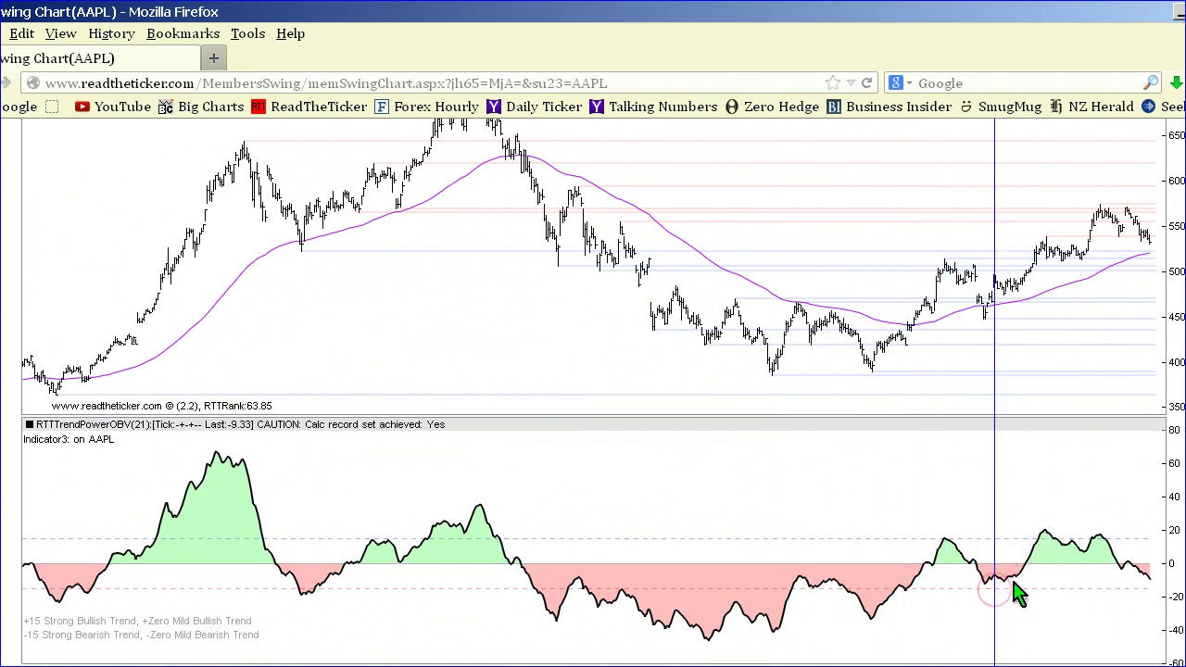
{"action": "left_click", "coordinate": [1041, 542]}
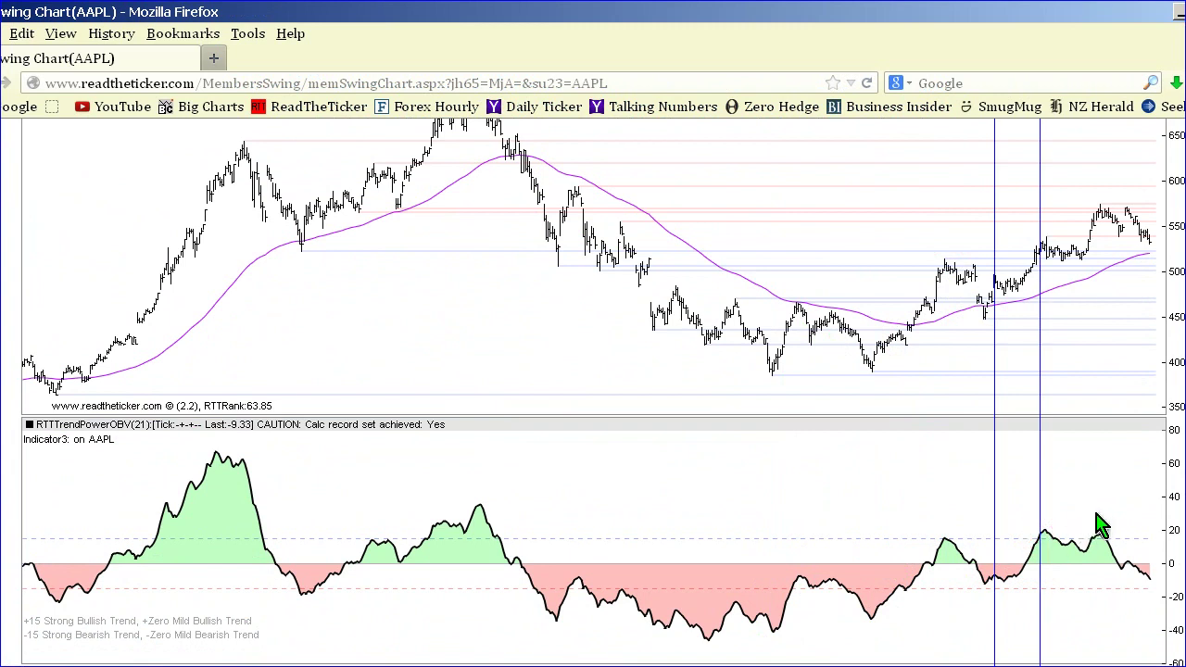
- Clear the lines and bracket AAPL's late 2013 price move from about 520 to 570 with two vertical lines
{"action": "left_click", "coordinate": [1061, 584]}
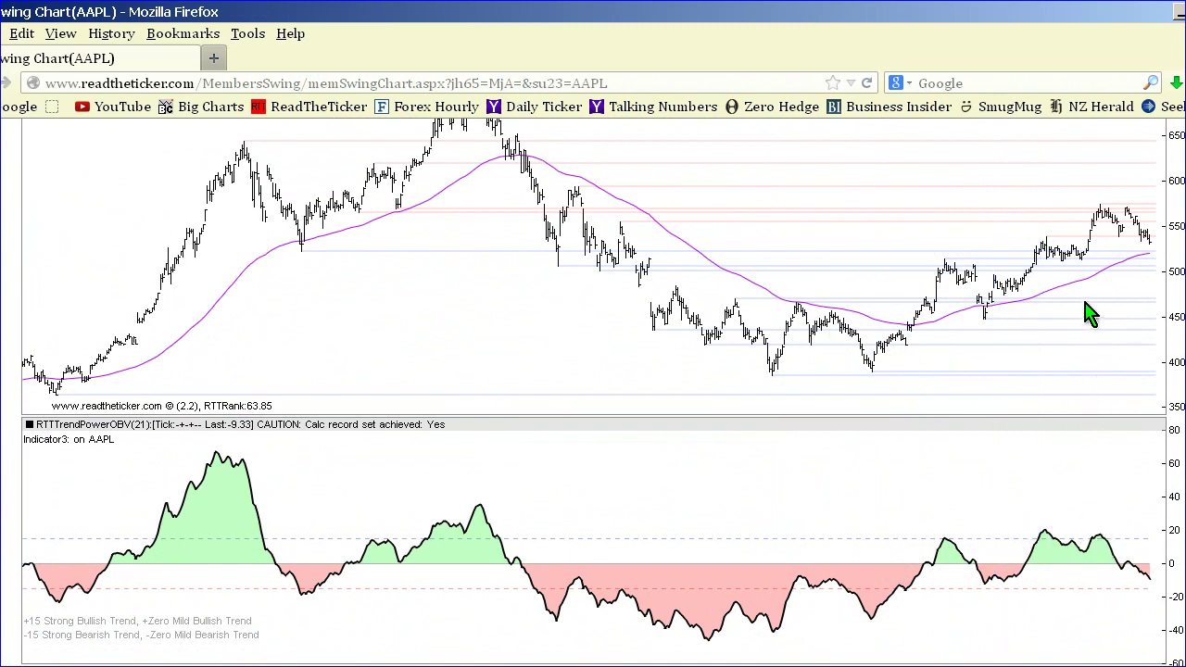
{"action": "left_click", "coordinate": [1075, 248]}
{"action": "left_click", "coordinate": [1103, 219]}
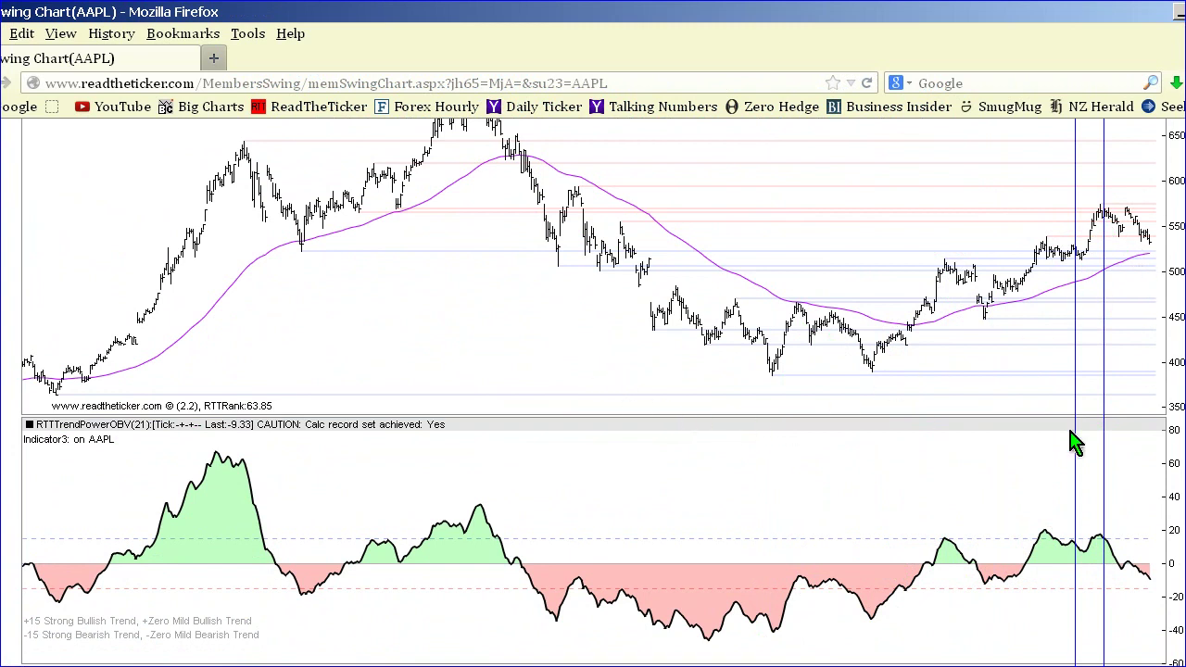
- Mark the early 2012 indicator zero crossing, the peak near 65 and the following low with vertical lines, and clear all lines
{"action": "scroll", "coordinate": [1073, 443], "scroll_direction": "up", "scroll_amount": 1}
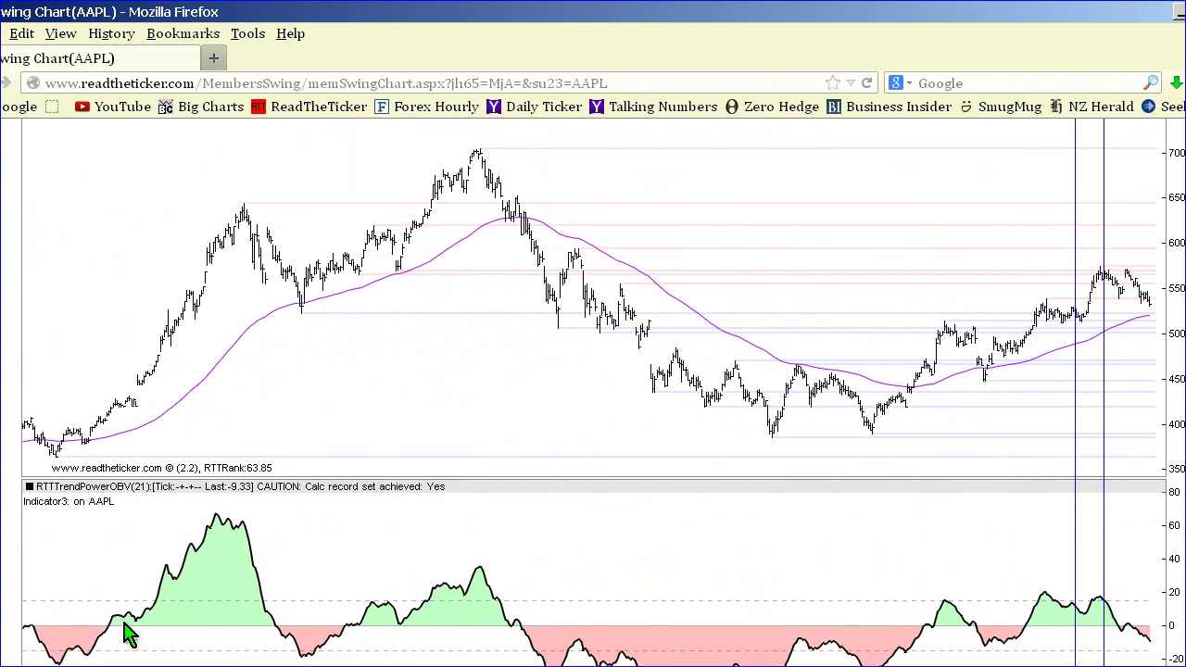
{"action": "left_click", "coordinate": [99, 627]}
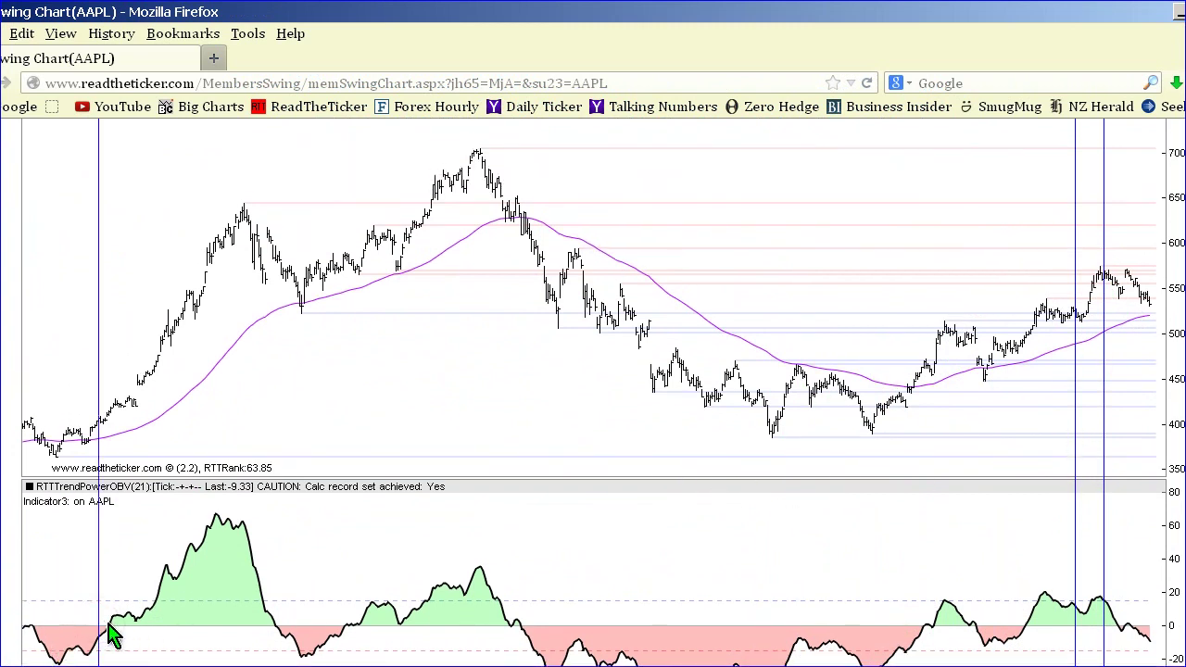
{"action": "left_click", "coordinate": [217, 565]}
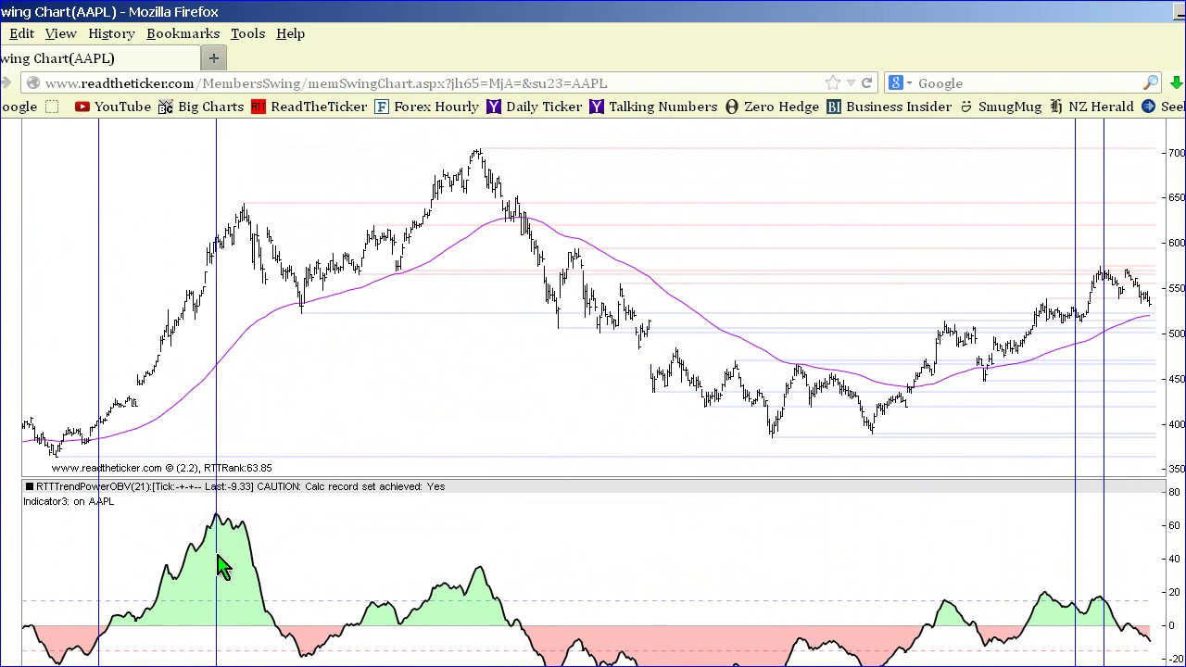
{"action": "left_click", "coordinate": [304, 654]}
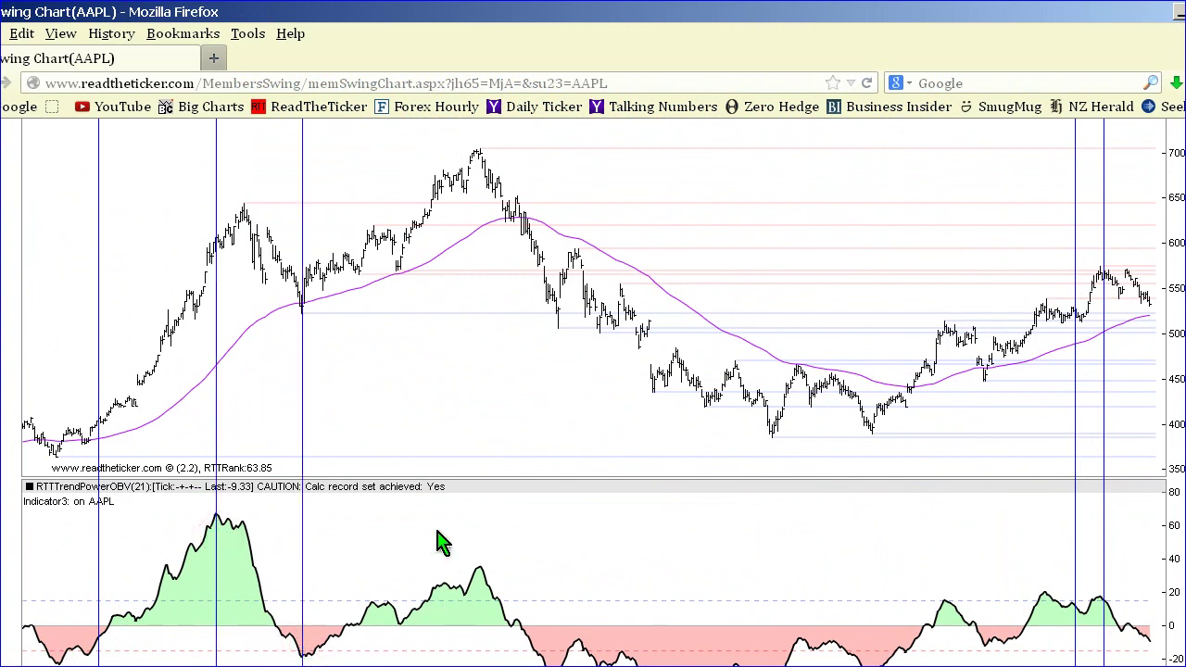
{"action": "left_click", "coordinate": [414, 515]}
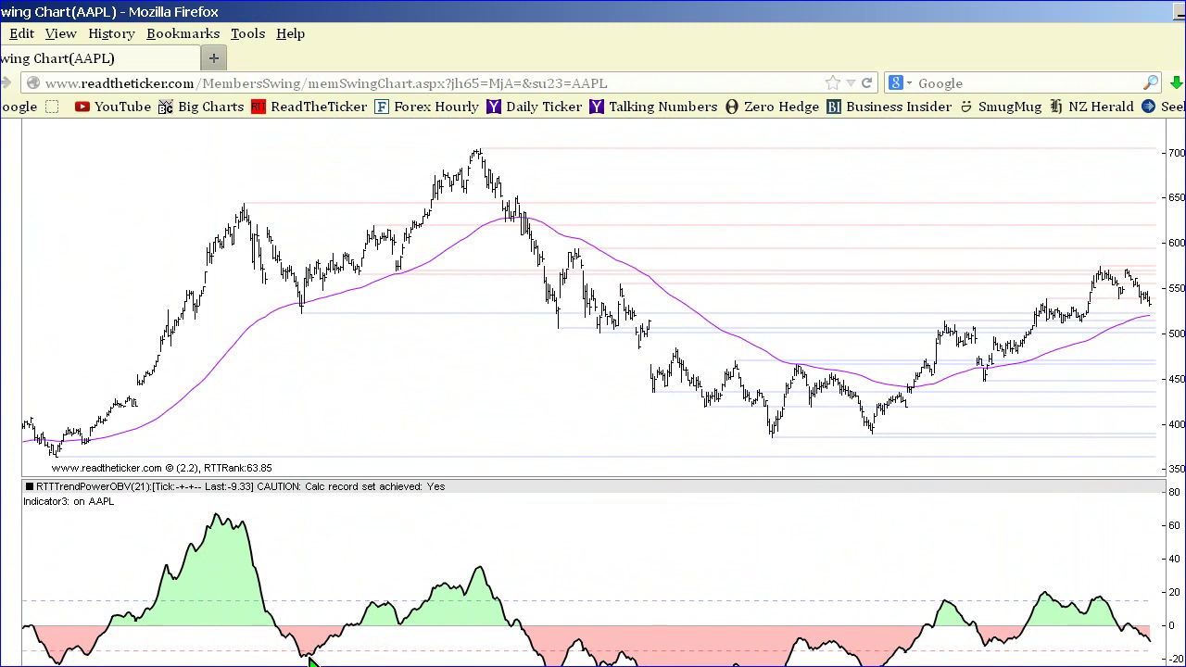
- Bracket the AAPL rise to the 700 peak with verticals at the indicator highs near 14 and 35, and clear them
{"action": "left_click", "coordinate": [386, 630]}
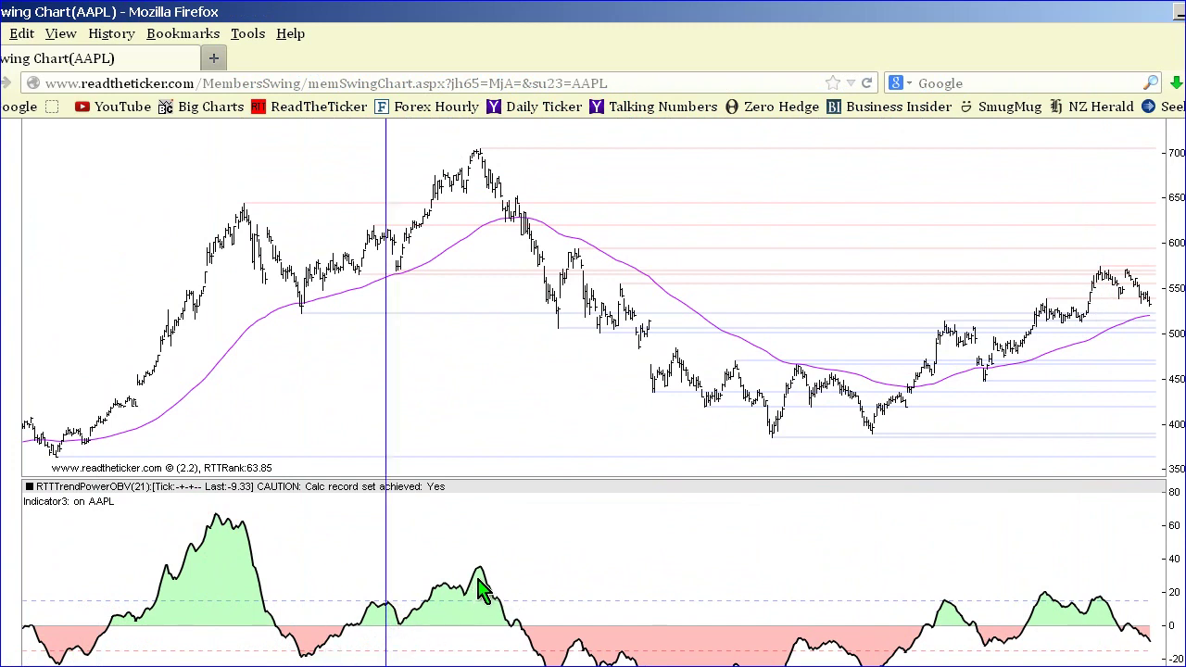
{"action": "left_click", "coordinate": [479, 583]}
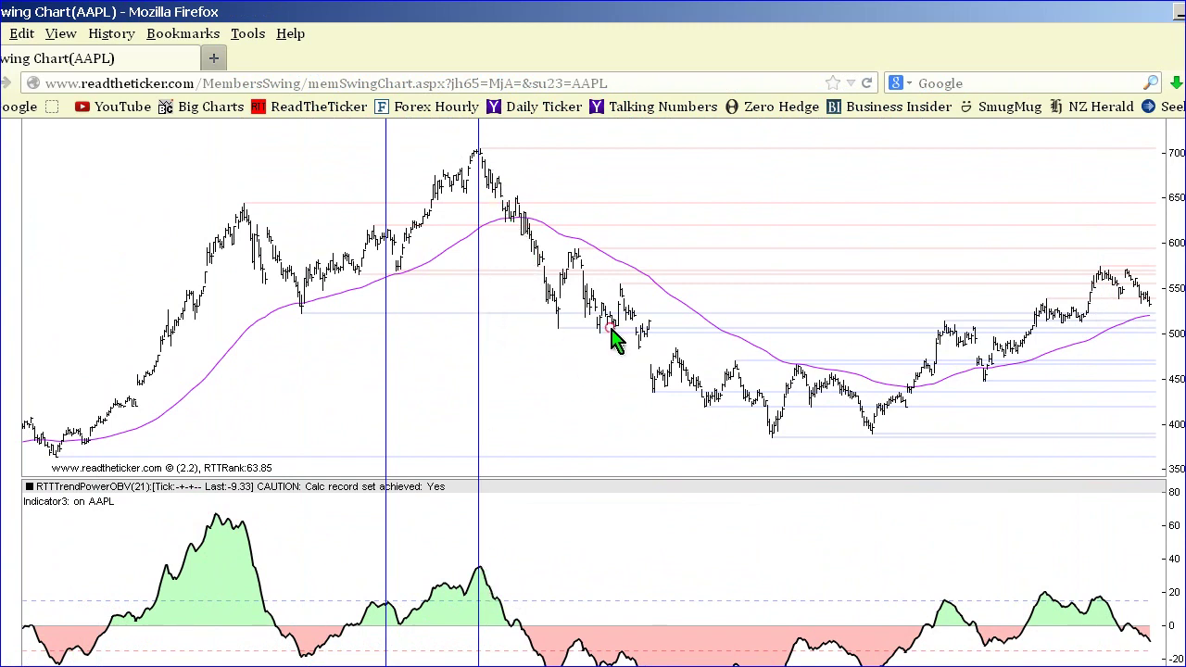
{"action": "left_click", "coordinate": [487, 185]}
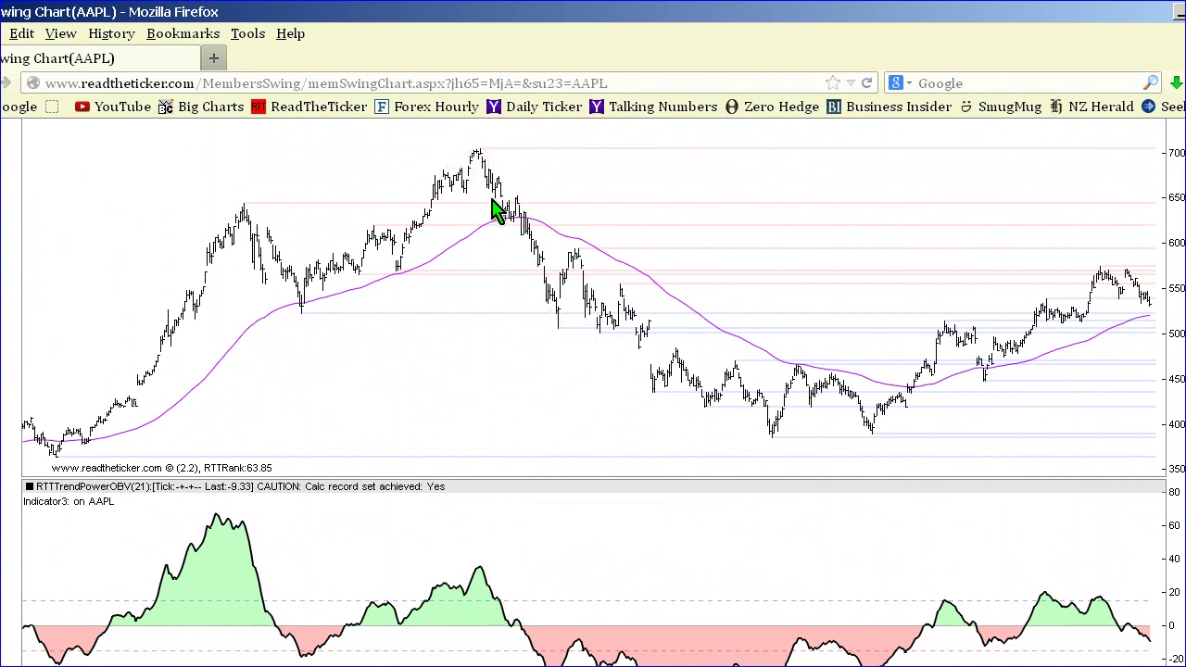
- Place vertical lines just before the 700 peak and after the following decline, and compare AAPL's price with the indicator between them
{"action": "left_click", "coordinate": [466, 185]}
{"action": "left_click", "coordinate": [565, 267]}
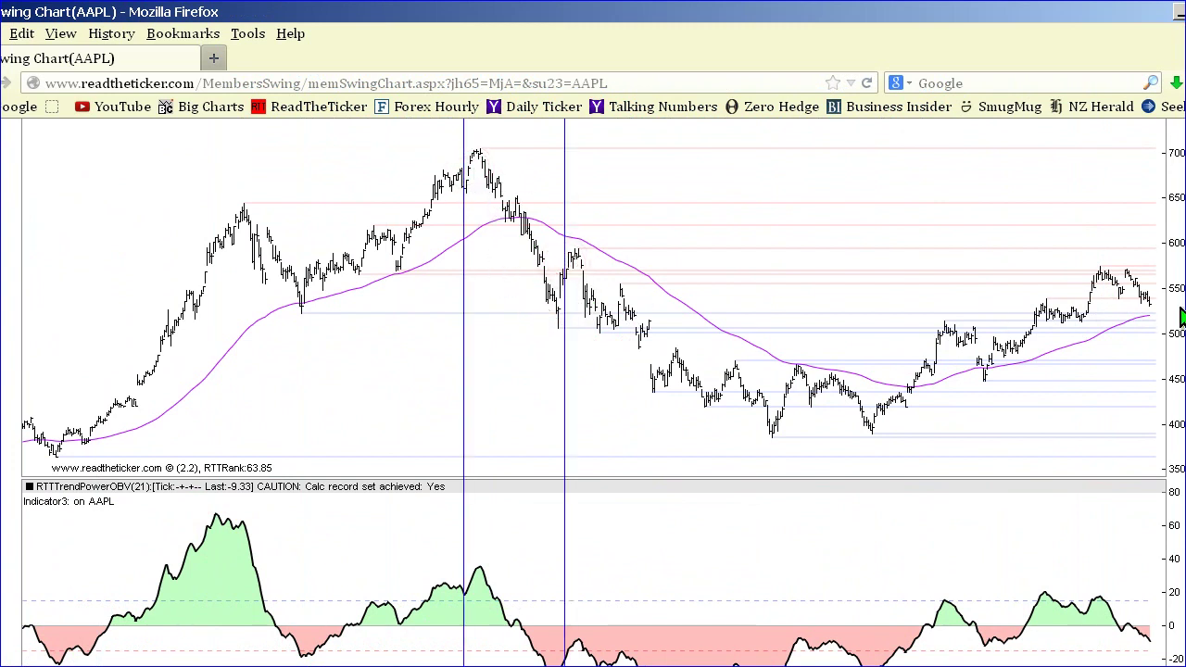
{"action": "scroll", "coordinate": [1182, 317], "scroll_direction": "down", "scroll_amount": 2}
{"action": "scroll", "coordinate": [1182, 318], "scroll_direction": "up", "scroll_amount": 2}
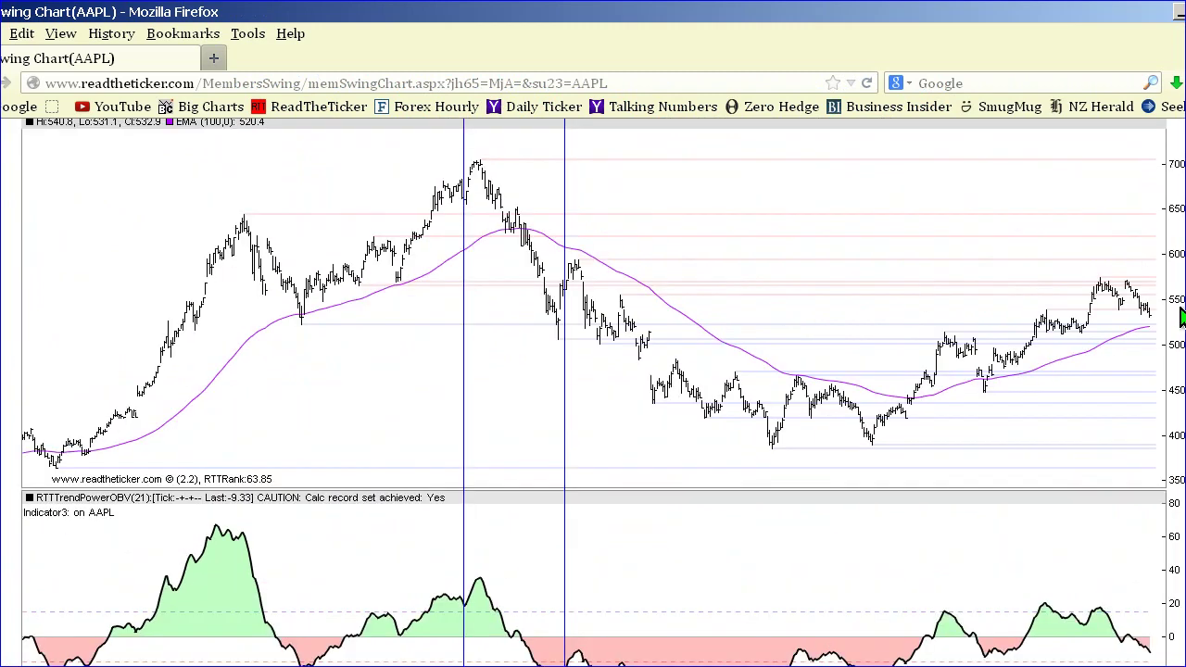
{"action": "scroll", "coordinate": [1182, 317], "scroll_direction": "down", "scroll_amount": 2}
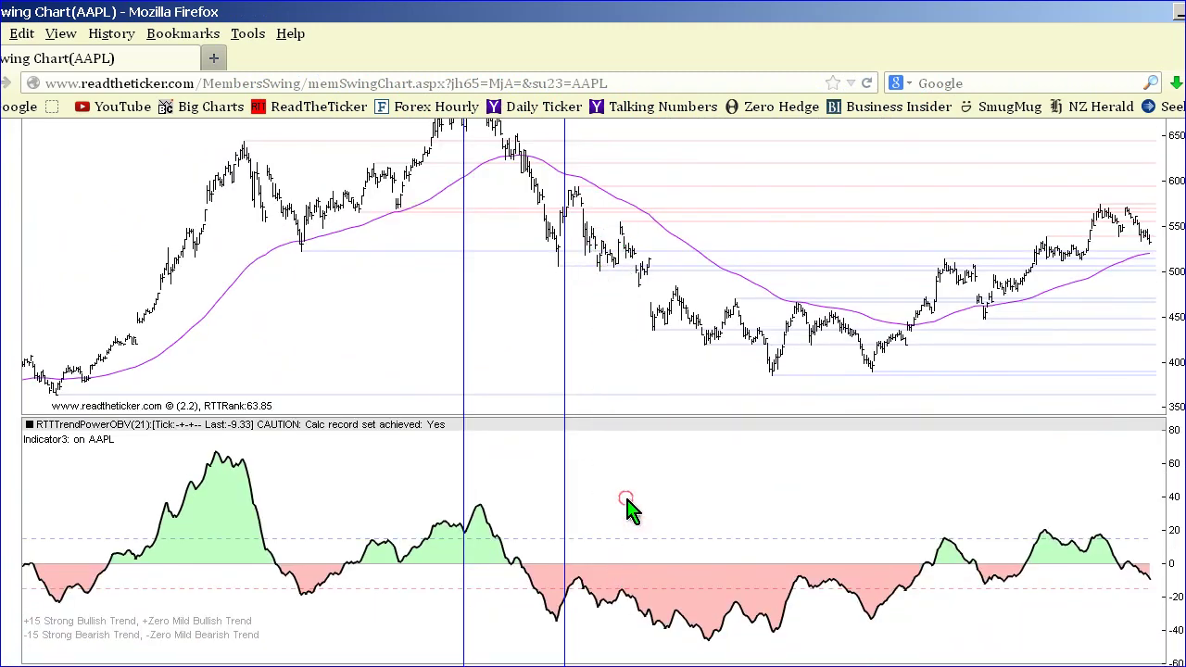
- Add verticals after the late 2012 rebound and at the early 2013 indicator low near -45, and clear all lines after comparing
{"action": "left_click", "coordinate": [587, 234]}
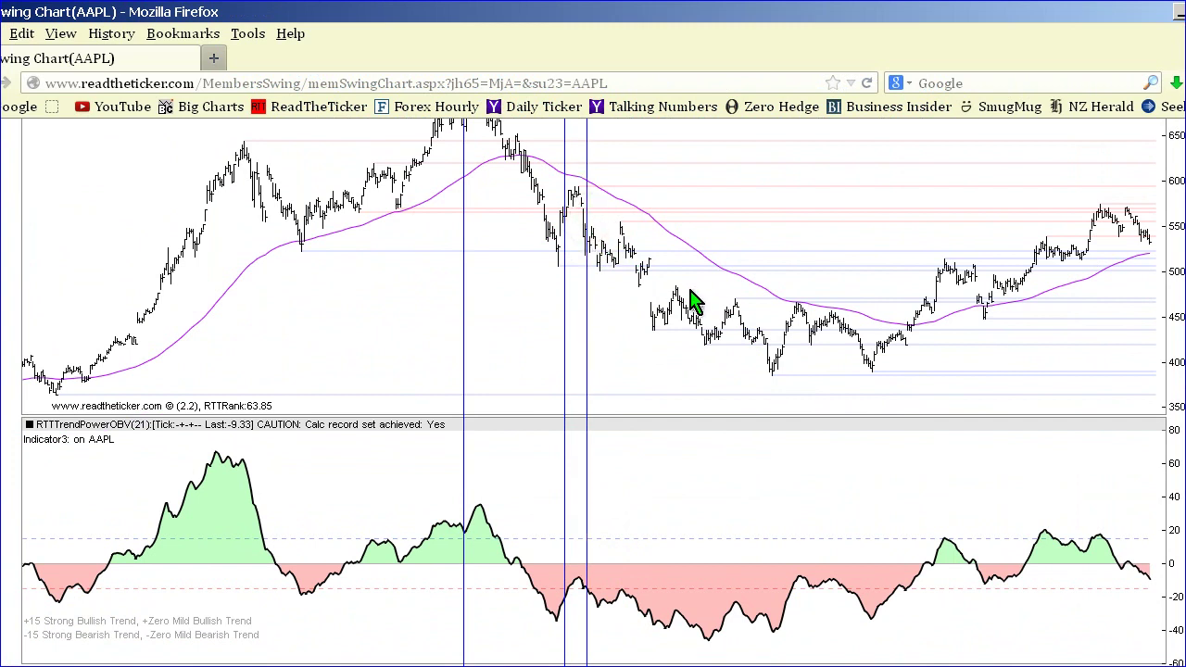
{"action": "left_click", "coordinate": [710, 304]}
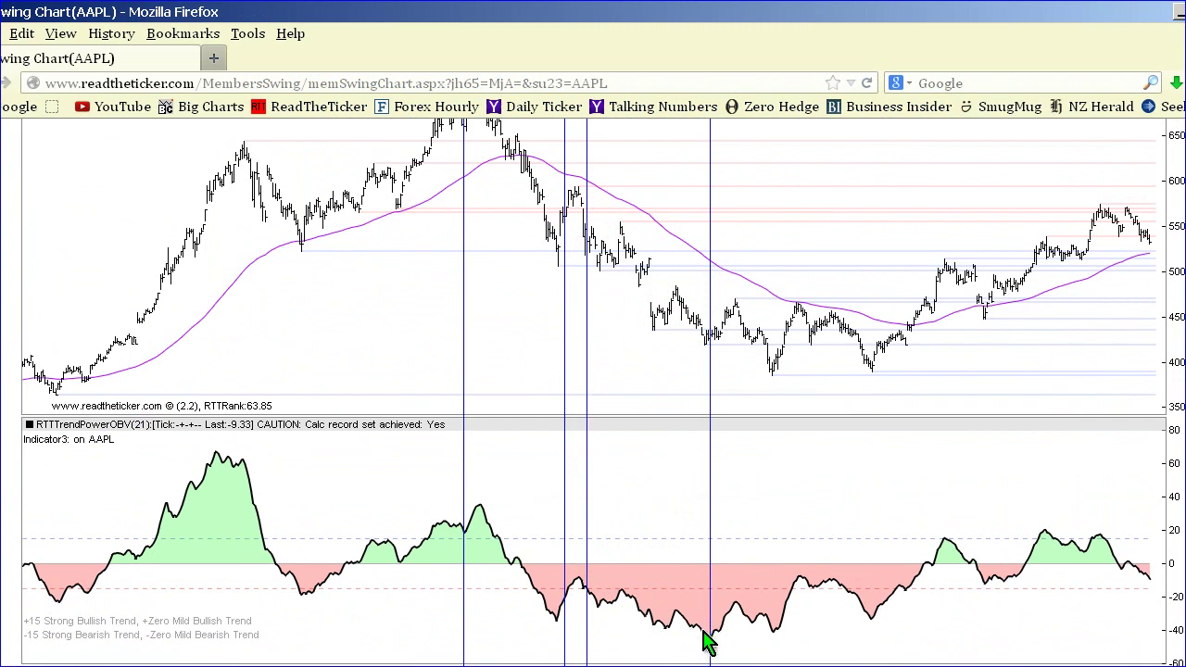
{"action": "left_click", "coordinate": [904, 296]}
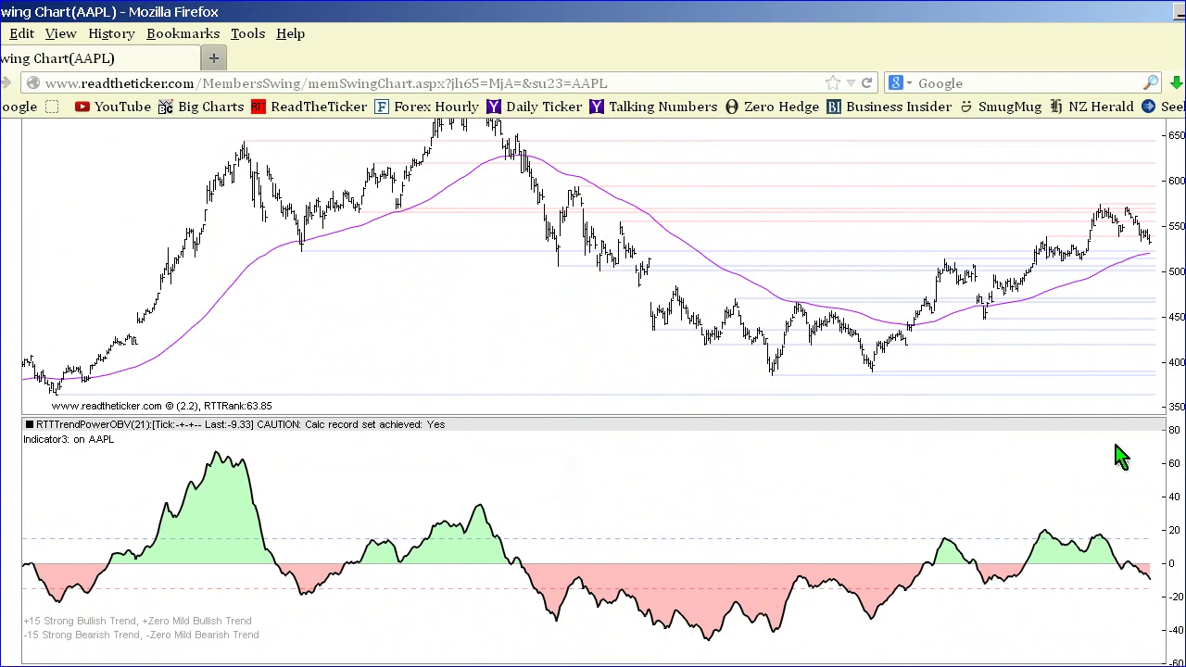
- Load the swing chart for symbol F
{"action": "scroll", "coordinate": [1119, 456], "scroll_direction": "up", "scroll_amount": 10}
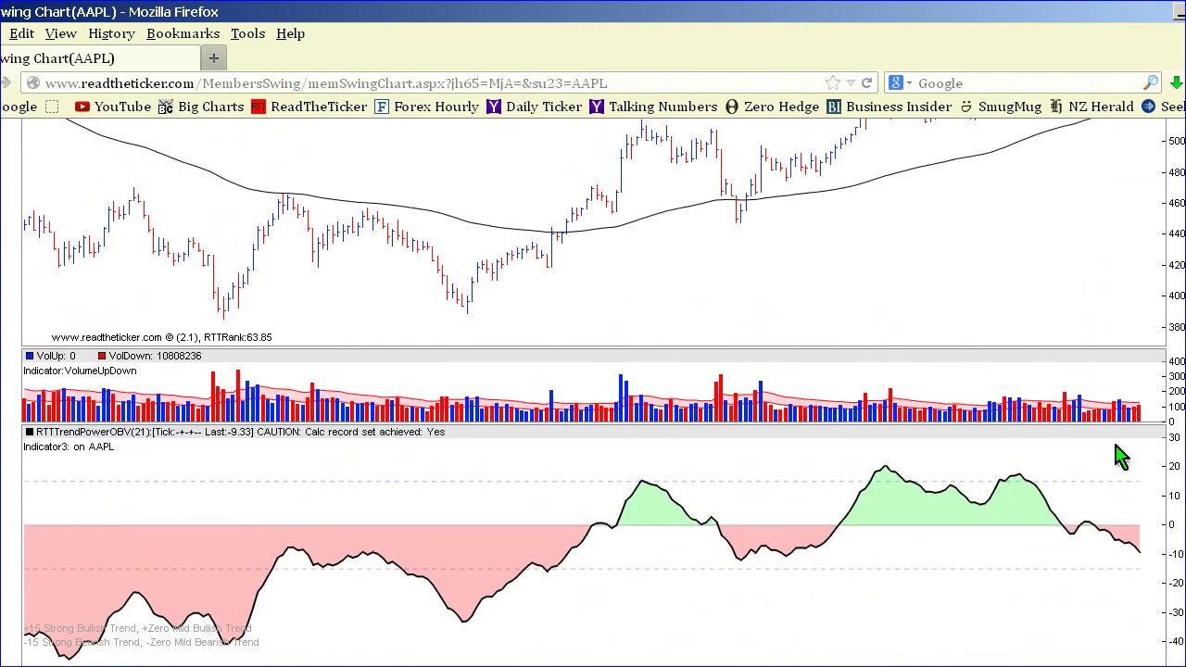
{"action": "scroll", "coordinate": [1119, 455], "scroll_direction": "up", "scroll_amount": 4}
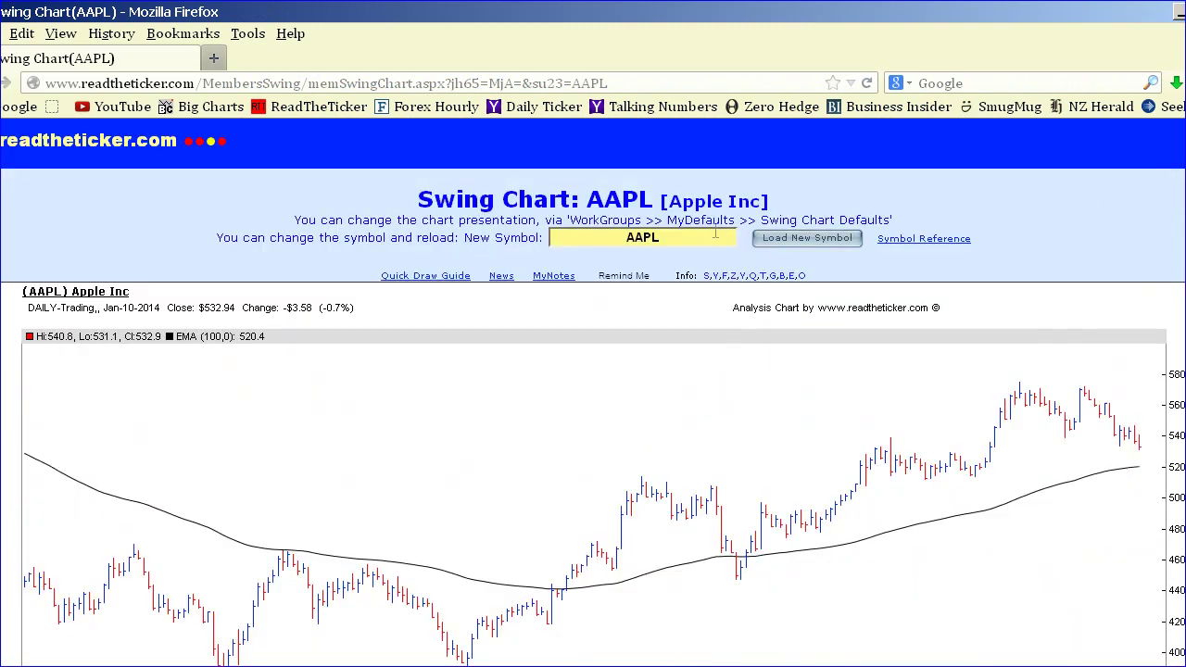
{"action": "left_click_drag", "start_coordinate": [667, 247], "coordinate": [590, 254]}
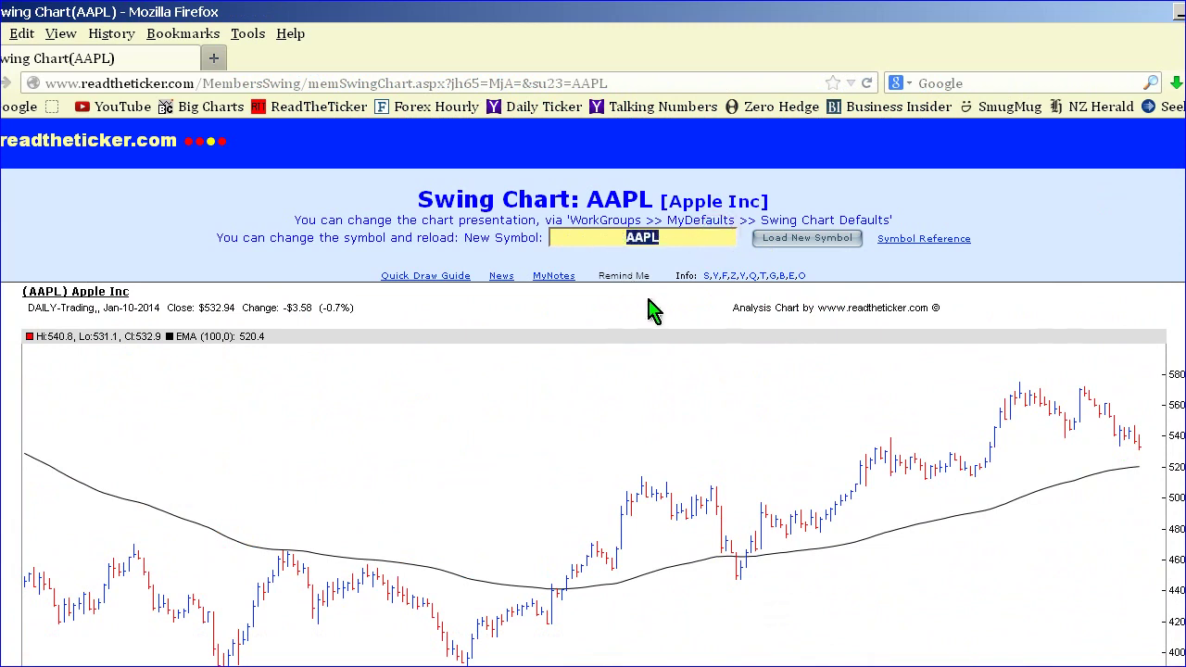
{"action": "type", "text": "f"}
{"action": "key", "text": "Return"}
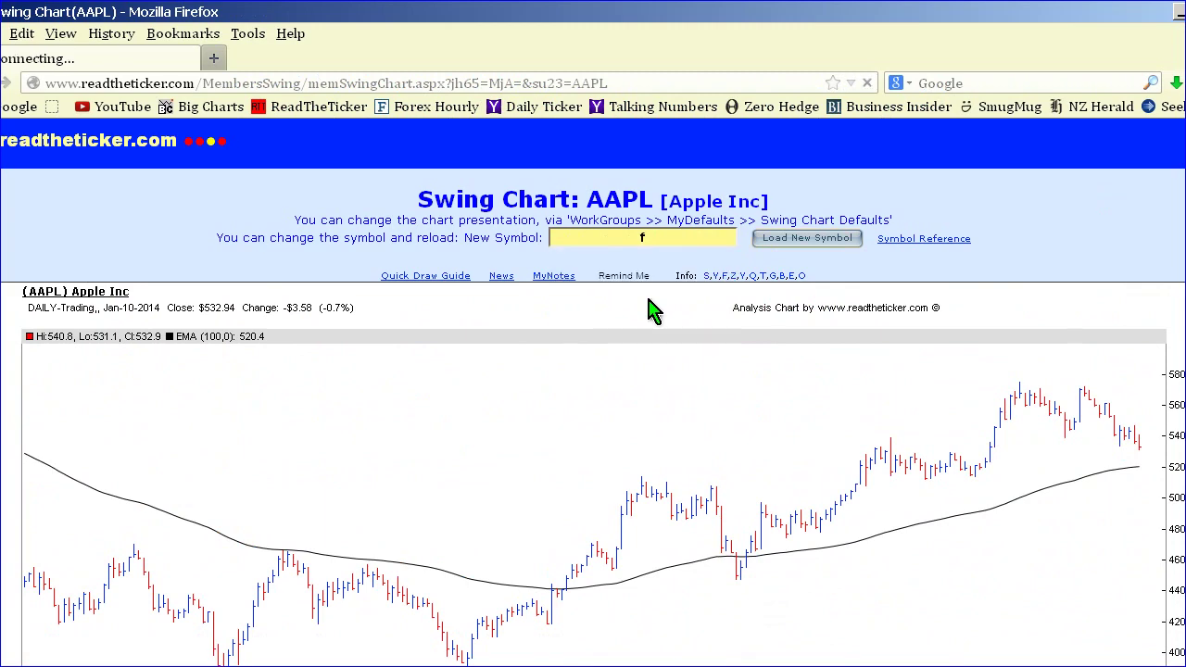
- Check the bullish rules slide, close it and examine the F long-term price chart with its RTTTrendPowerOBV indicator
{"action": "left_click", "coordinate": [233, 649]}
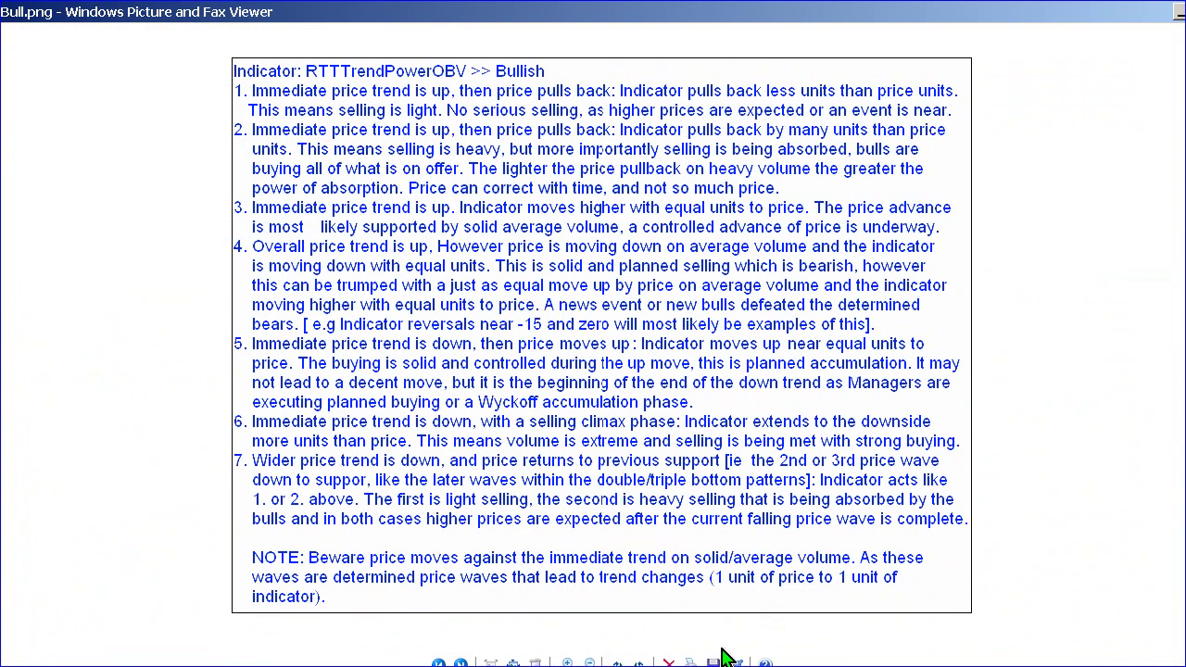
{"action": "key", "text": "alt+F4"}
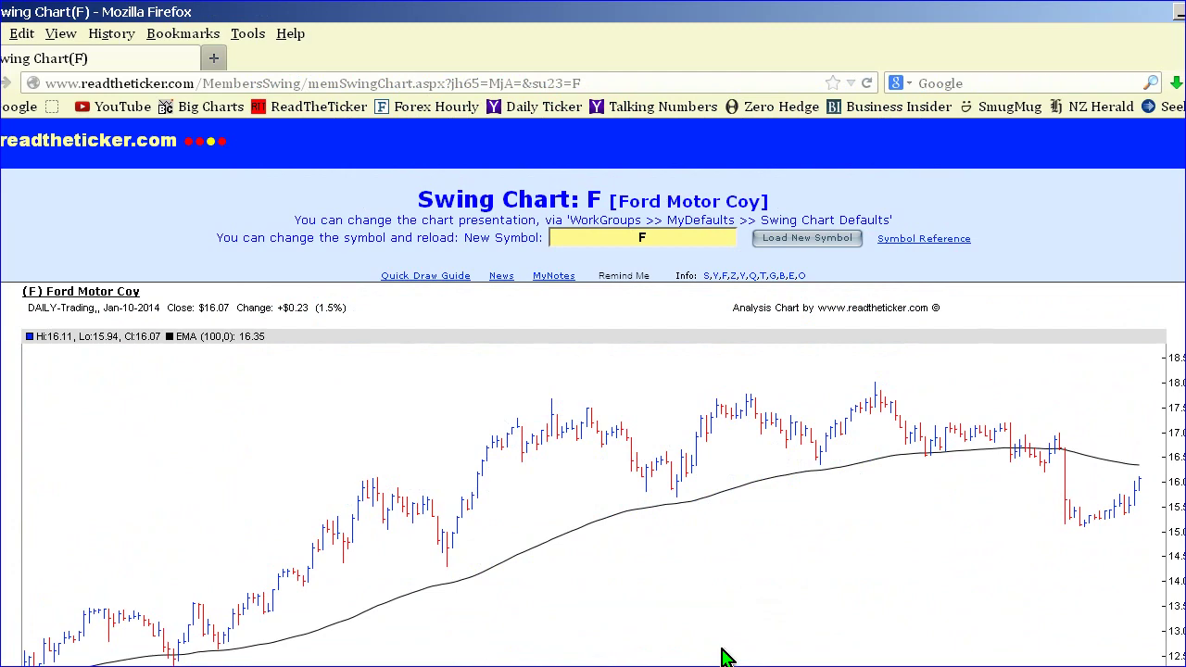
{"action": "scroll", "coordinate": [725, 657], "scroll_direction": "down", "scroll_amount": 15}
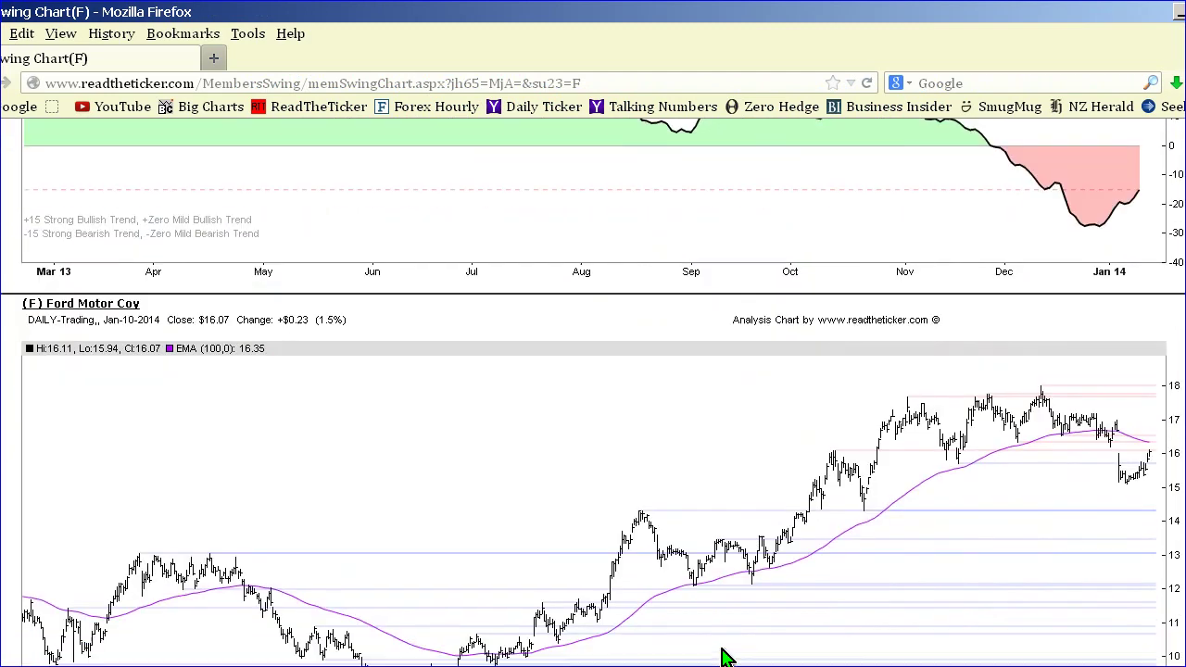
{"action": "scroll", "coordinate": [1179, 357], "scroll_direction": "down", "scroll_amount": 2}
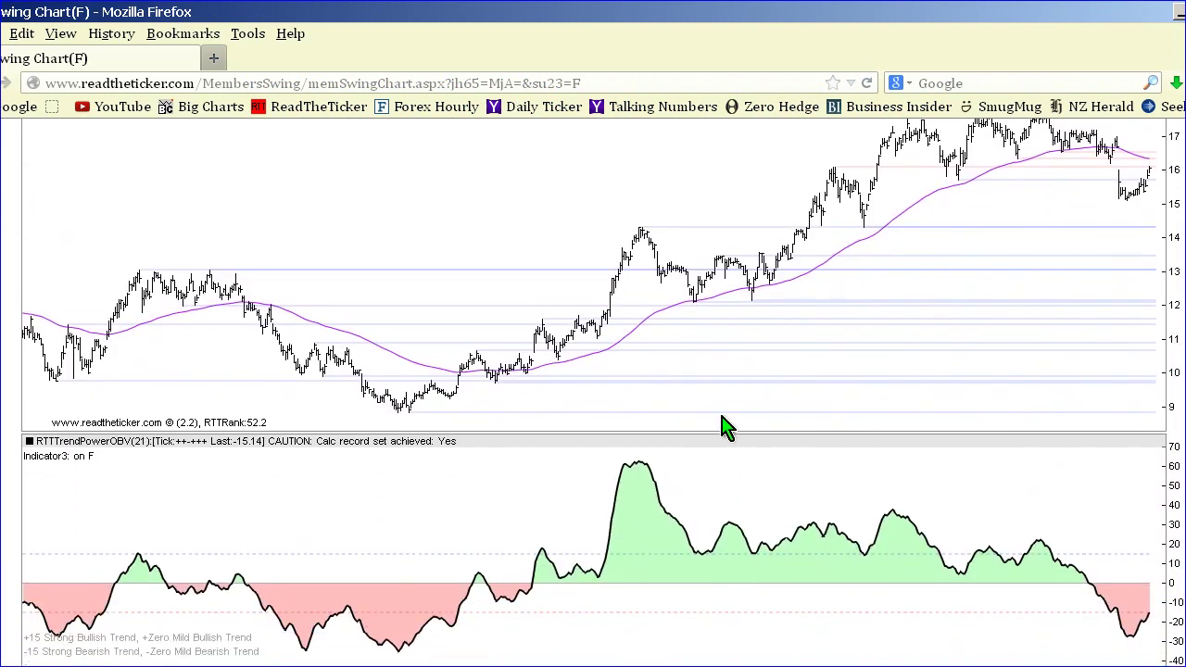
- Place vertical lines before the early 2013 indicator peak and during its following decline, and compare F's price, indicator and volume around them
{"action": "left_click", "coordinate": [584, 584]}
{"action": "left_click", "coordinate": [654, 497]}
{"action": "scroll", "coordinate": [853, 504], "scroll_direction": "down", "scroll_amount": 4}
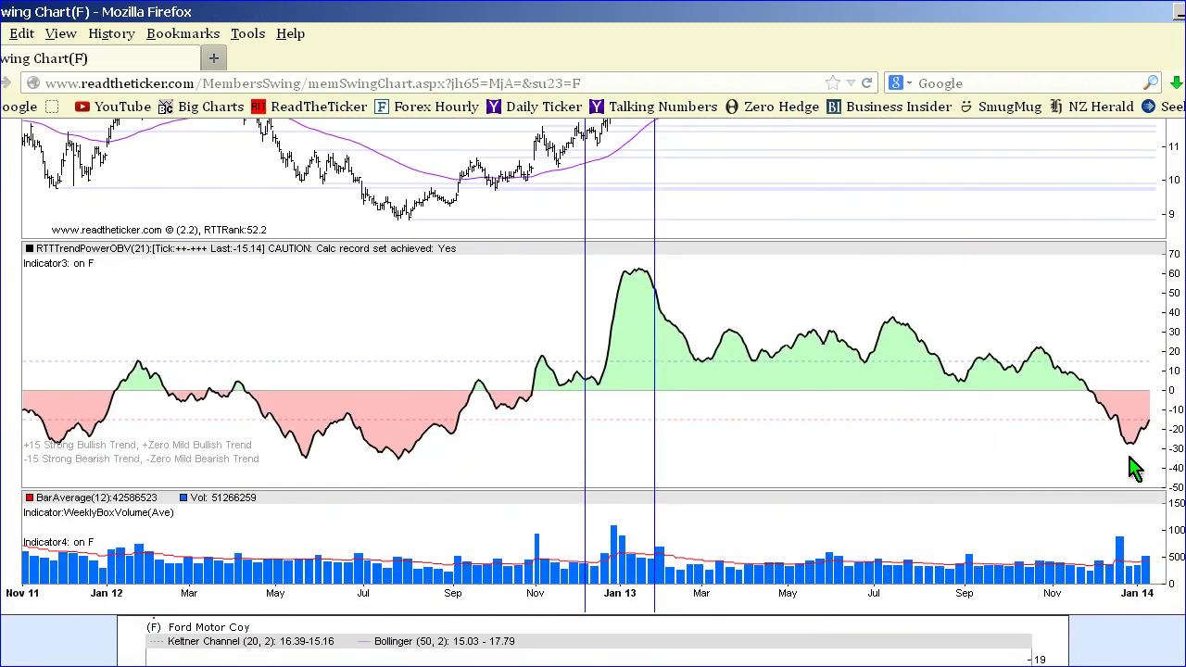
{"action": "scroll", "coordinate": [1136, 468], "scroll_direction": "up", "scroll_amount": 3}
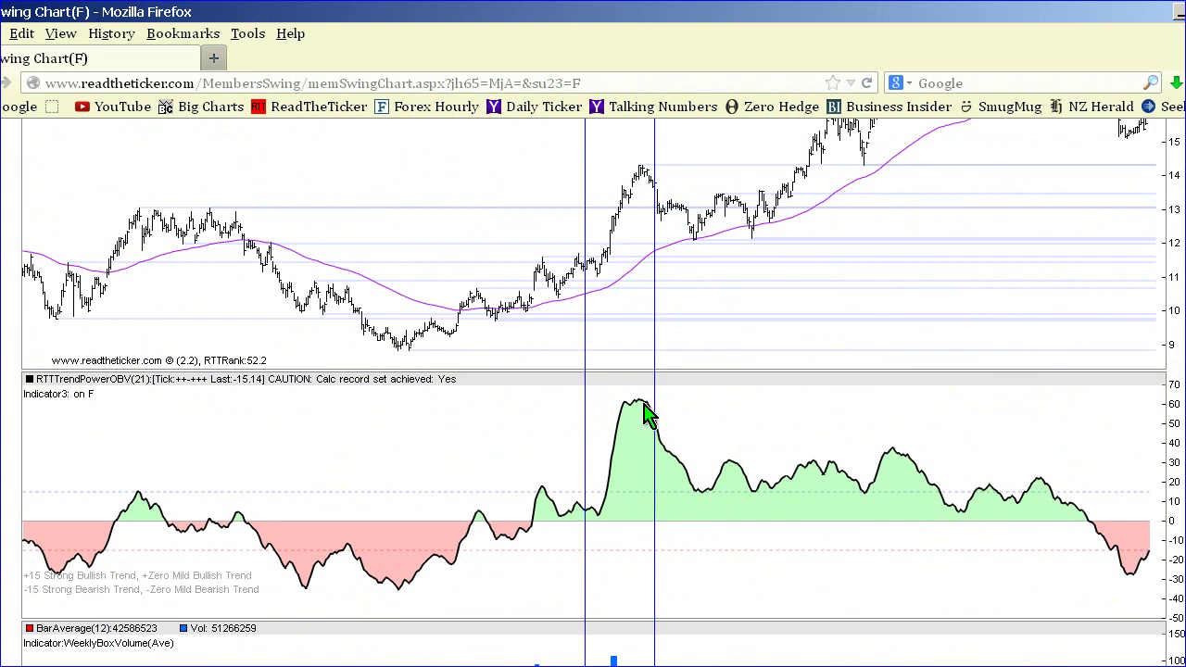
{"action": "scroll", "coordinate": [936, 396], "scroll_direction": "up", "scroll_amount": 2}
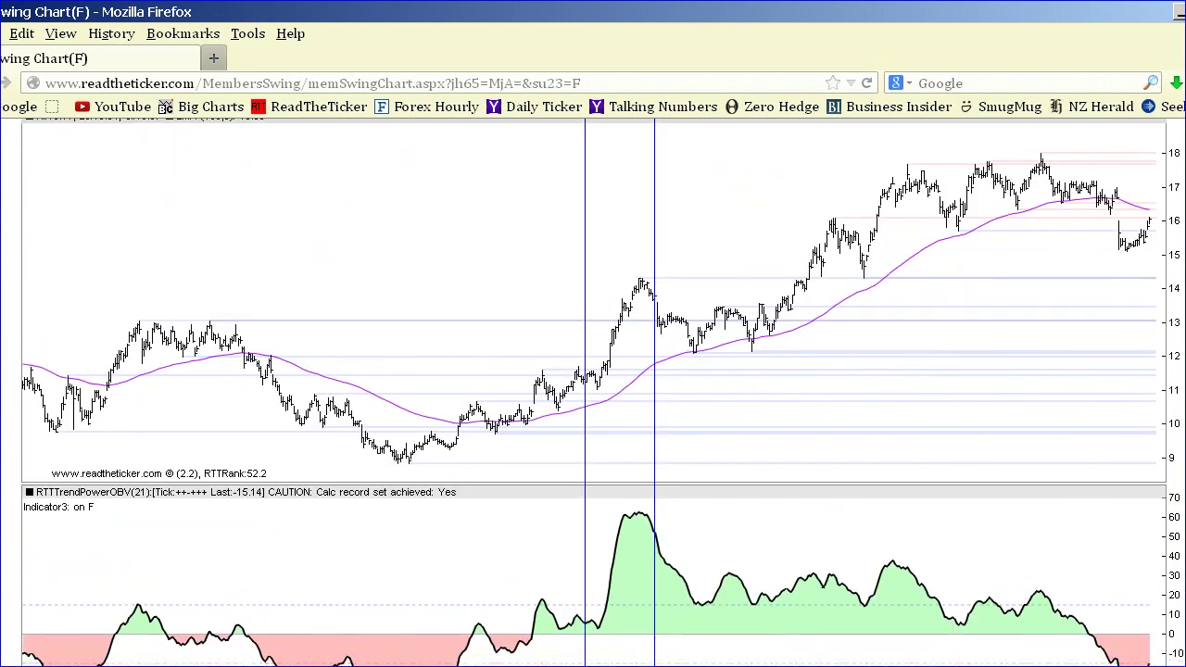
- Bracket F's July 2013 indicator peak and the September upswing with pairs of vertical lines, clearing each pair after comparing
{"action": "left_click", "coordinate": [885, 196]}
{"action": "left_click", "coordinate": [934, 185]}
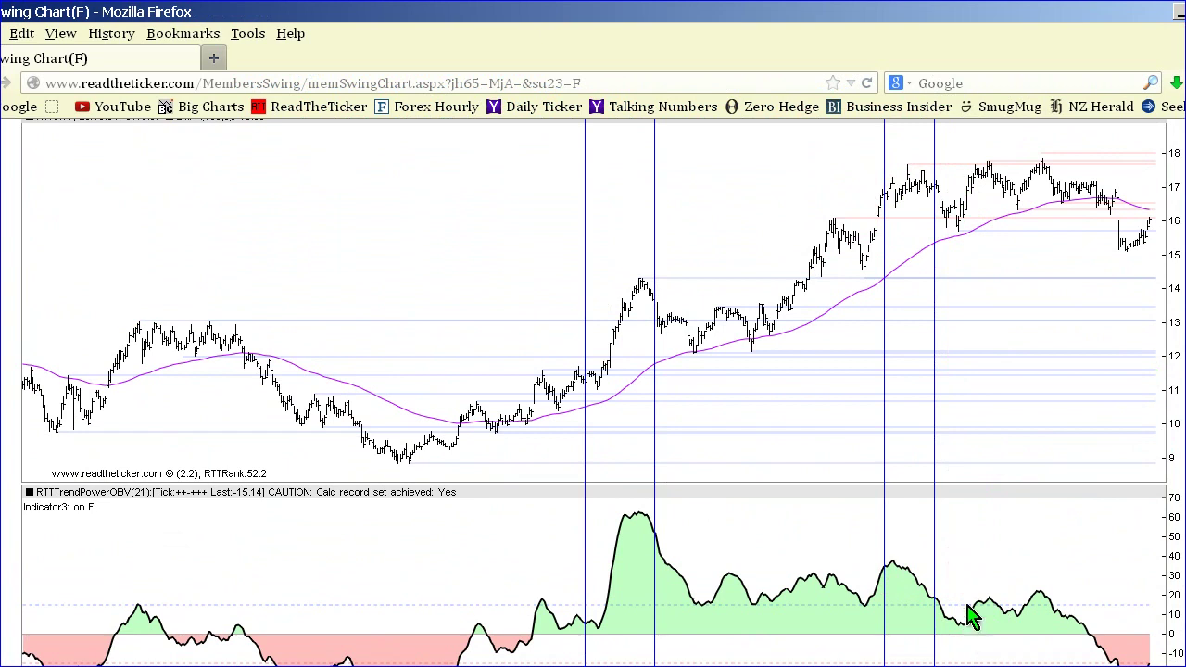
{"action": "left_click", "coordinate": [969, 574]}
{"action": "left_click", "coordinate": [961, 621]}
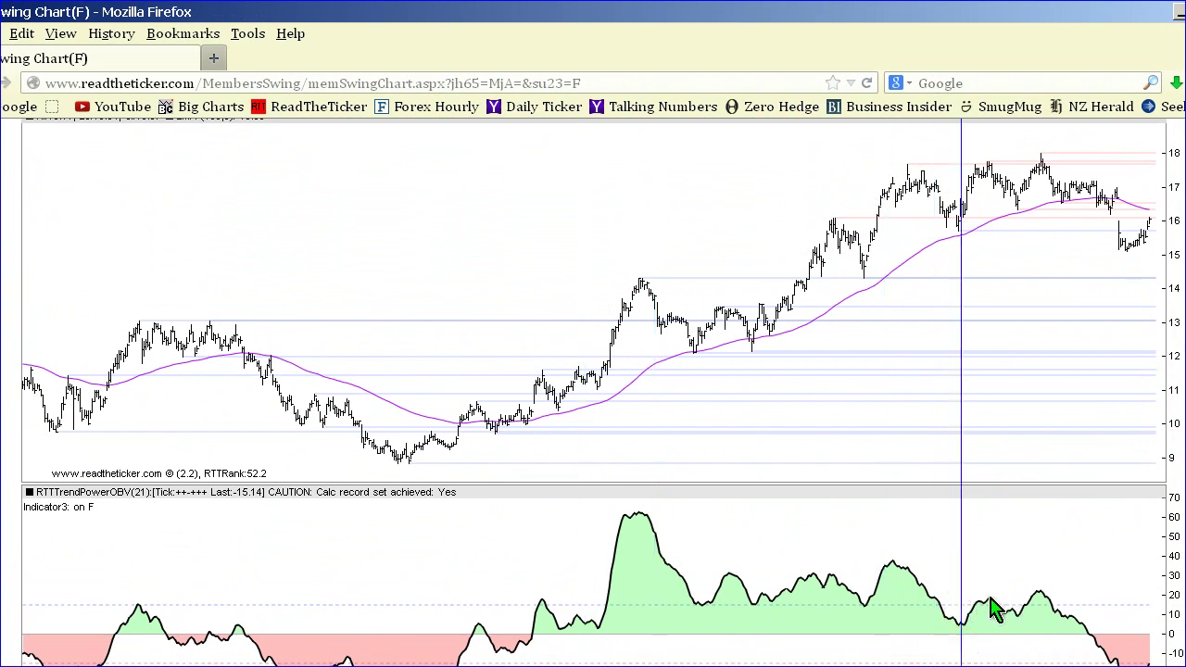
{"action": "left_click", "coordinate": [996, 598]}
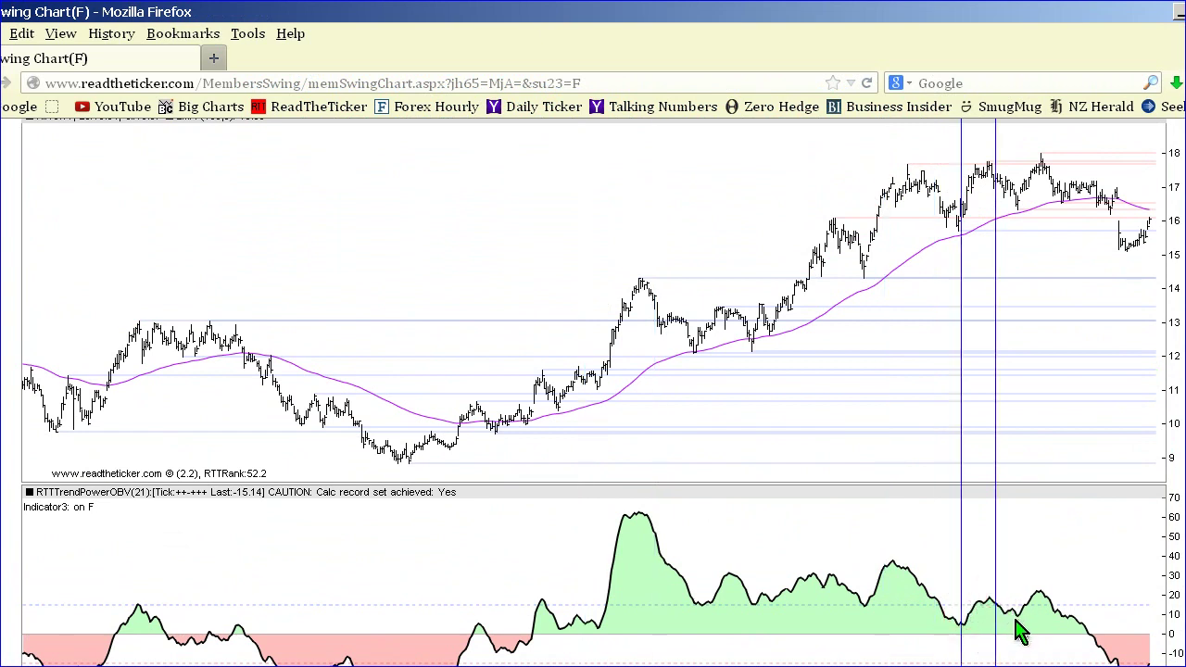
{"action": "left_click", "coordinate": [1066, 378]}
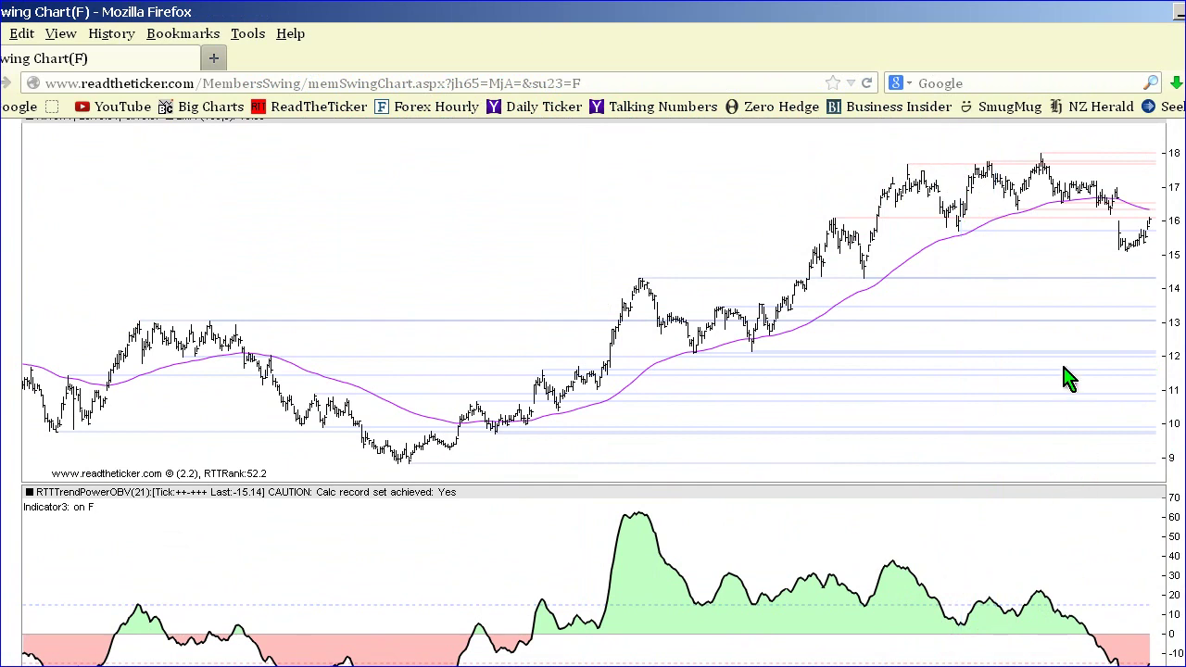
- Bracket the November 2013 slide and the wider fall from the late October peak to the late December low with verticals, clearing each pair
{"action": "left_click", "coordinate": [1053, 204]}
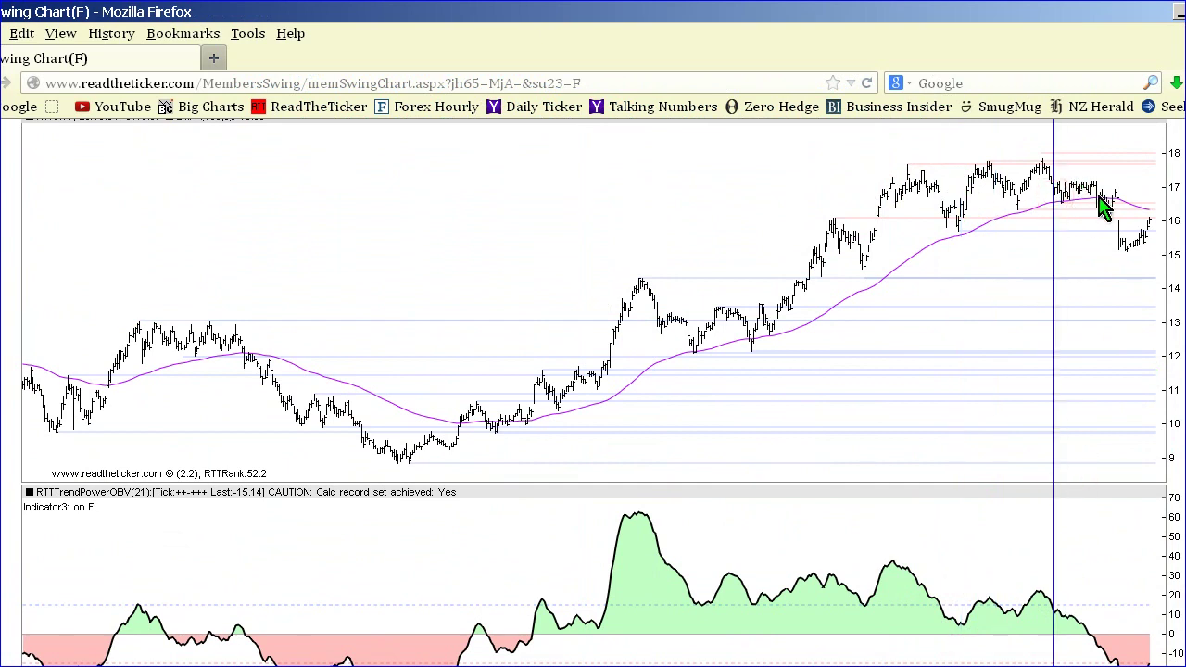
{"action": "left_click", "coordinate": [1098, 196]}
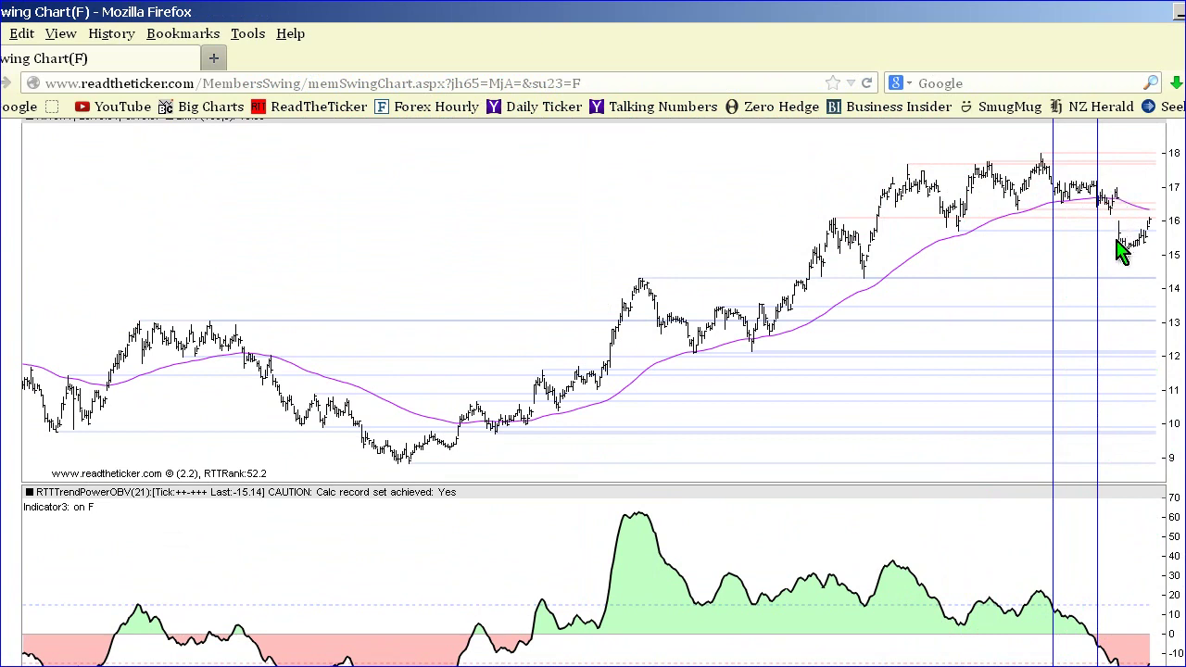
{"action": "scroll", "coordinate": [1175, 335], "scroll_direction": "down", "scroll_amount": 1}
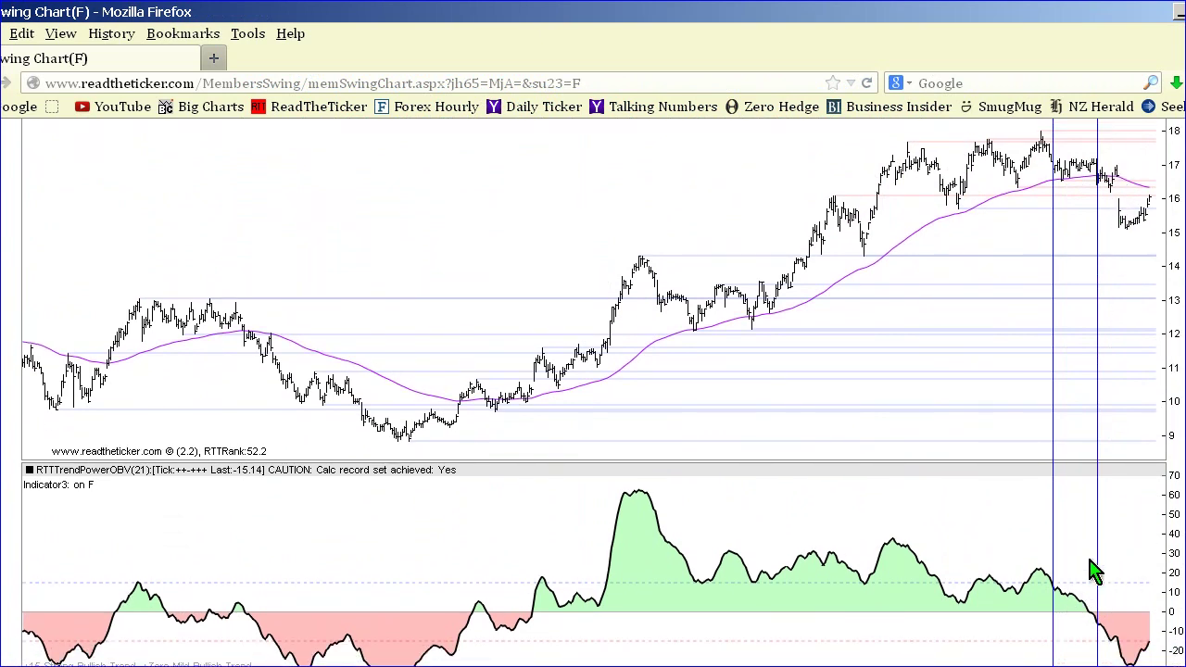
{"action": "left_click", "coordinate": [1036, 554]}
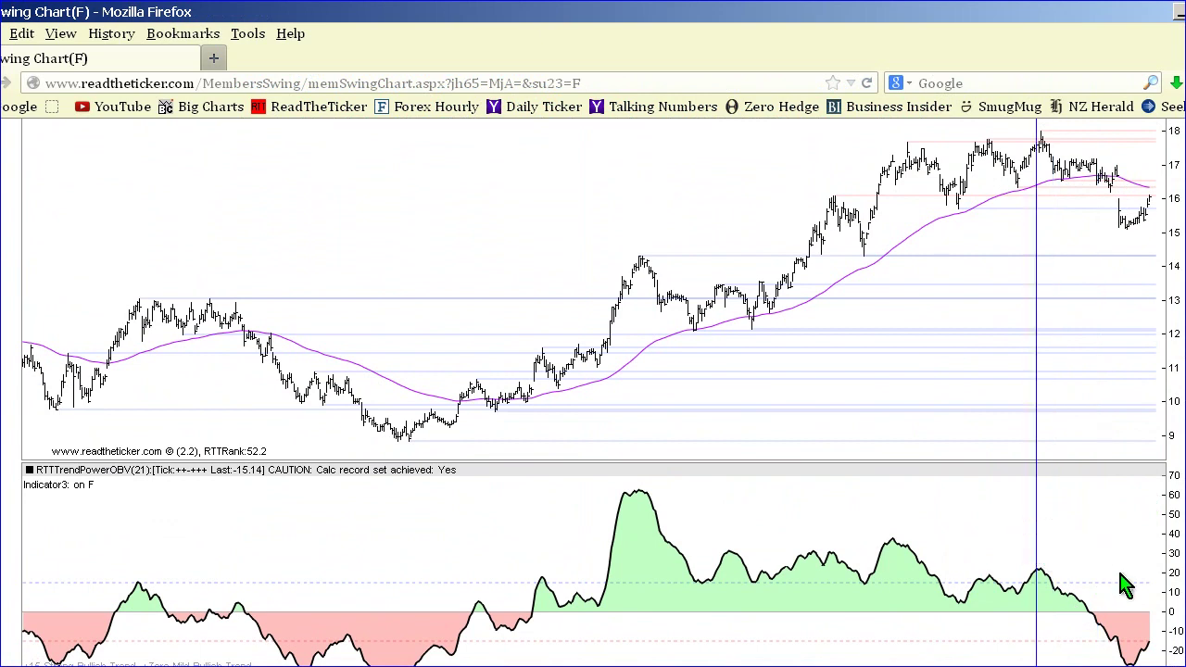
{"action": "left_click", "coordinate": [1124, 576]}
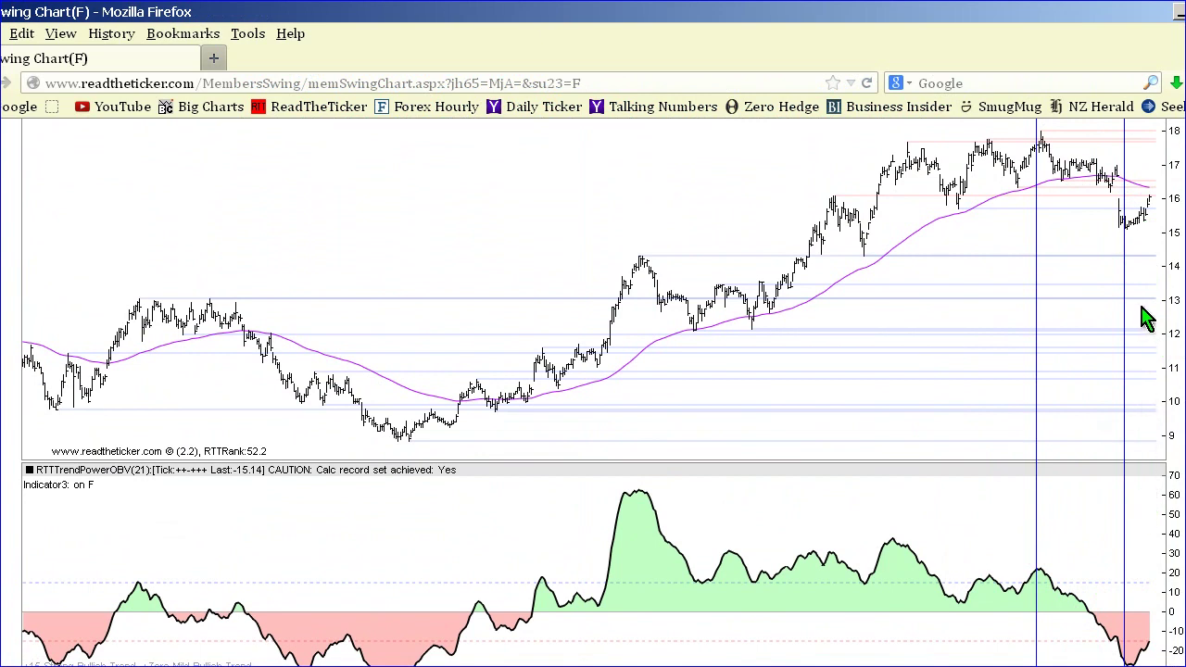
{"action": "left_click", "coordinate": [1145, 505]}
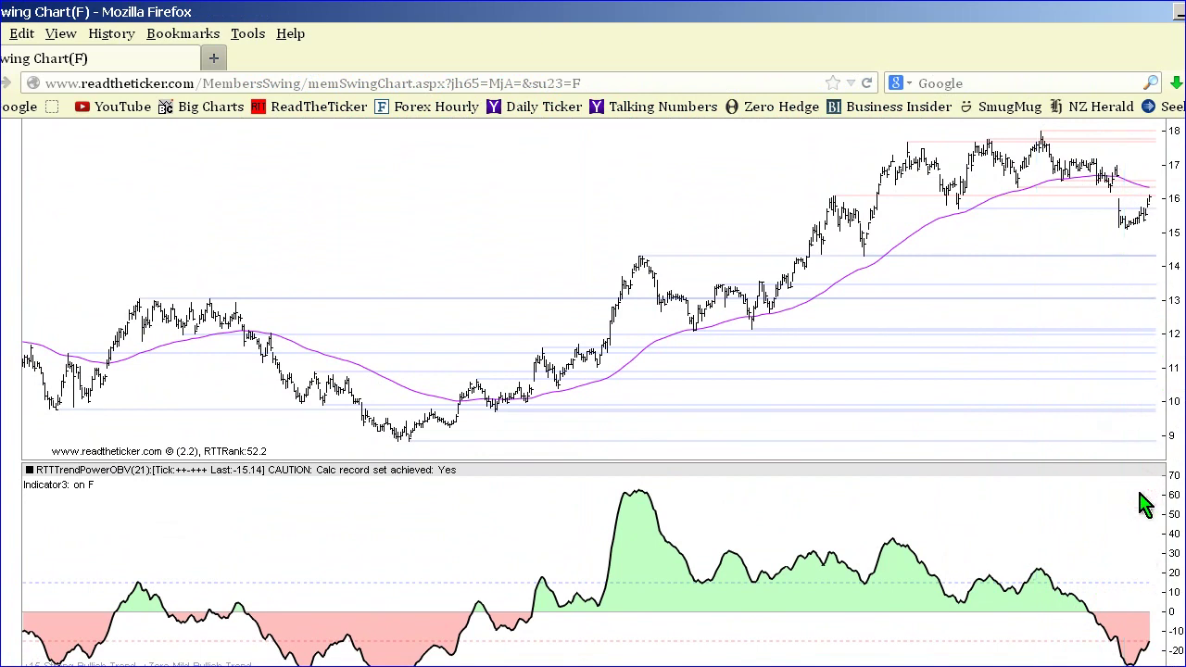
- Bracket F's final rebound with verticals, add a horizontal line at about 16.3 near the EMA, and clear all lines after comparing
{"action": "scroll", "coordinate": [1145, 505], "scroll_direction": "down", "scroll_amount": 1}
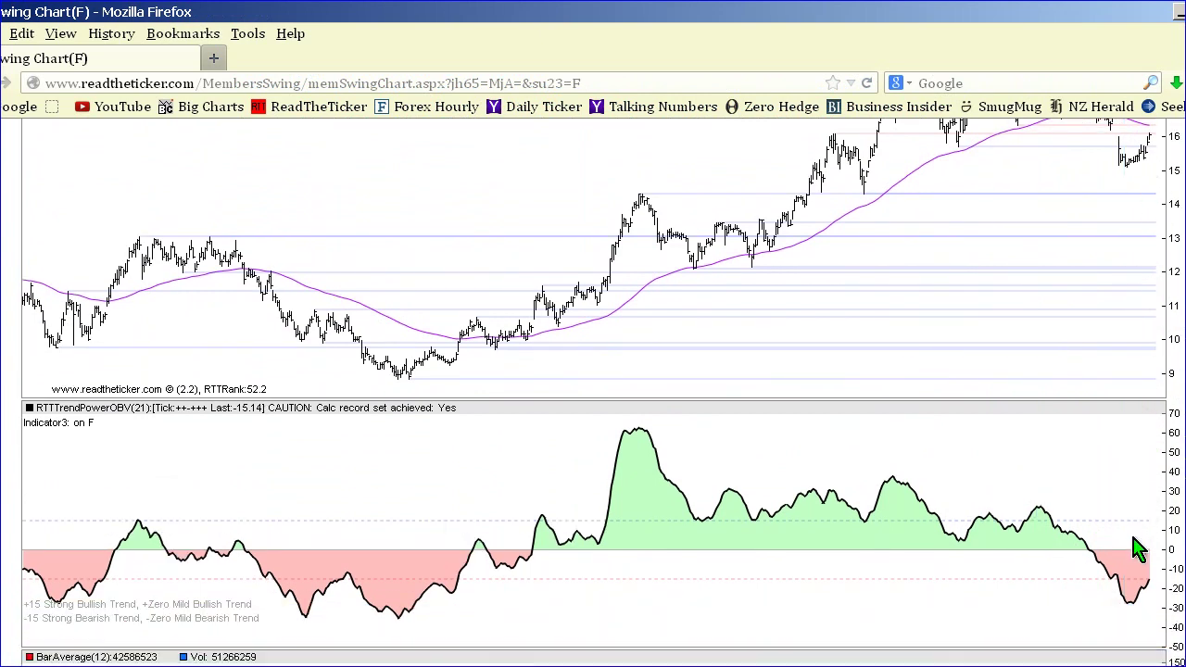
{"action": "left_click", "coordinate": [1129, 555]}
{"action": "left_click", "coordinate": [1146, 542]}
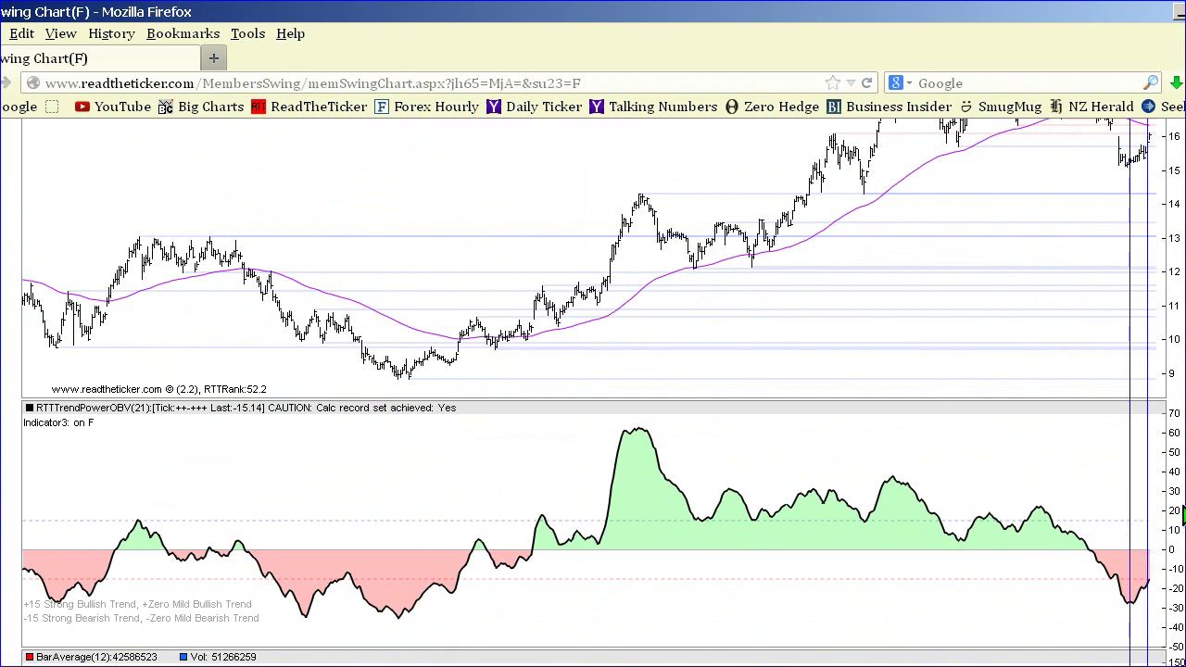
{"action": "scroll", "coordinate": [1183, 516], "scroll_direction": "up", "scroll_amount": 5}
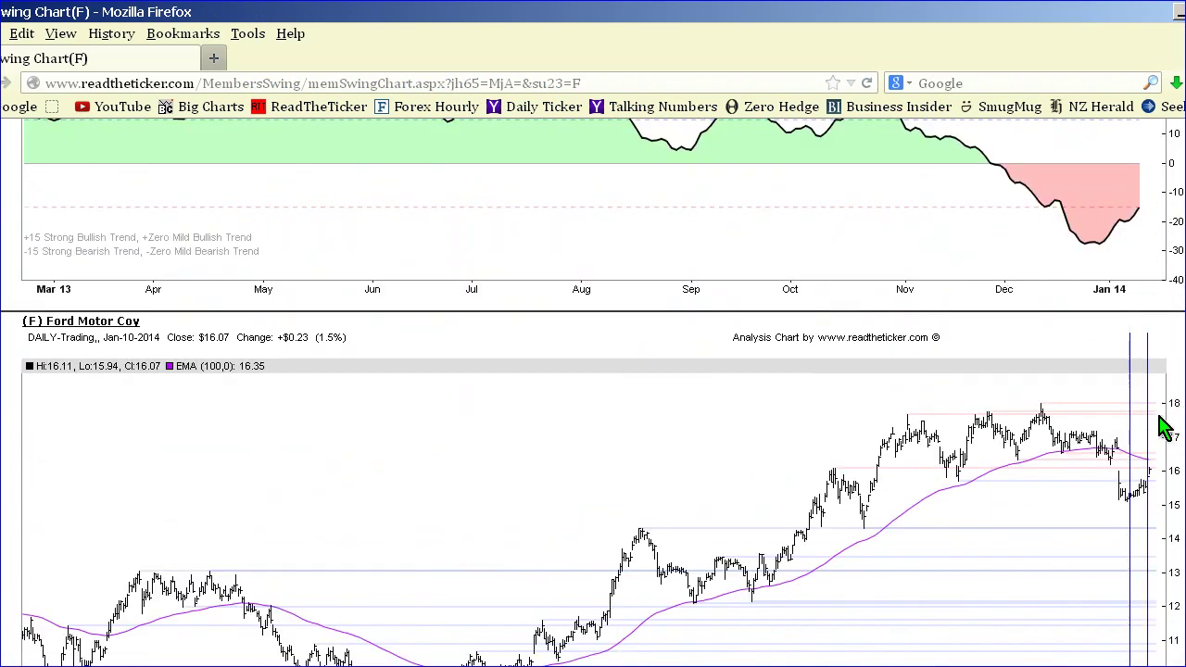
{"action": "left_click", "coordinate": [1028, 461]}
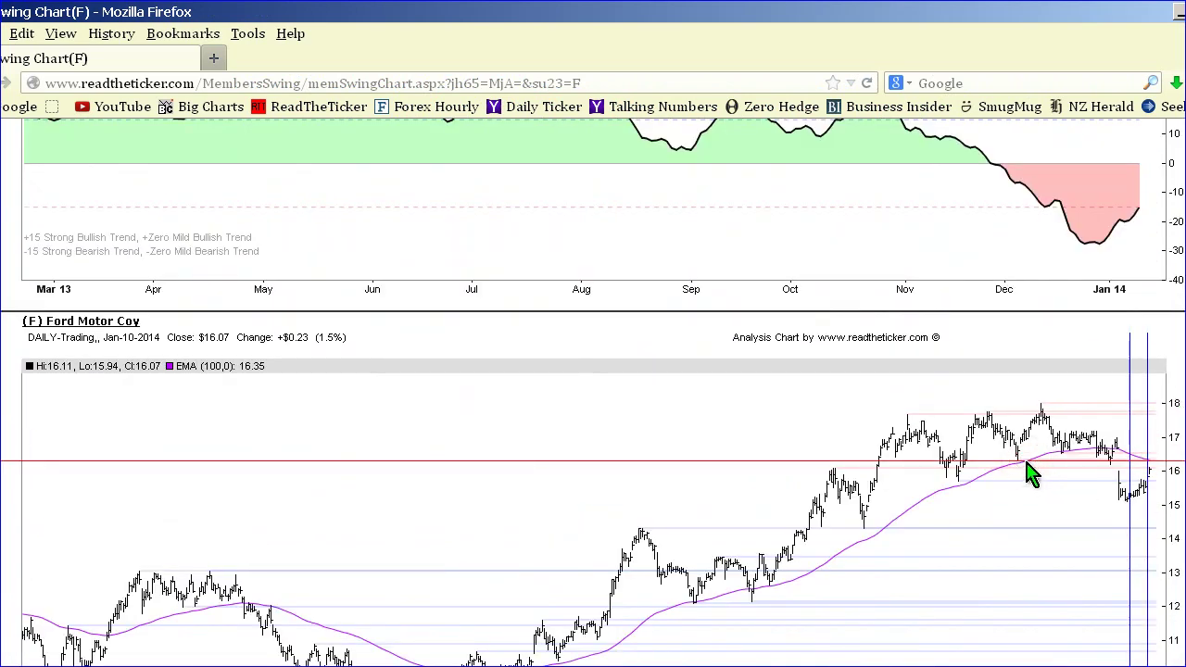
{"action": "left_click", "coordinate": [1166, 476]}
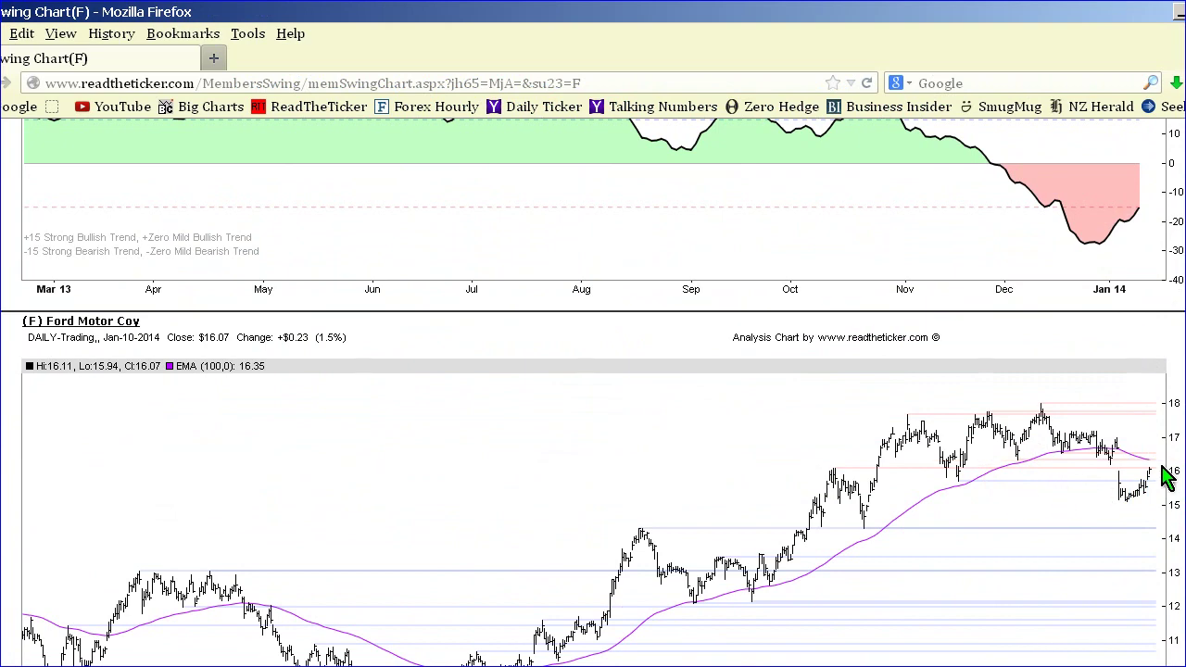
- Review F's long-term and daily price charts, and switch to the bullish rules slide in Windows Picture and Fax Viewer
{"action": "scroll", "coordinate": [1166, 476], "scroll_direction": "down", "scroll_amount": 5}
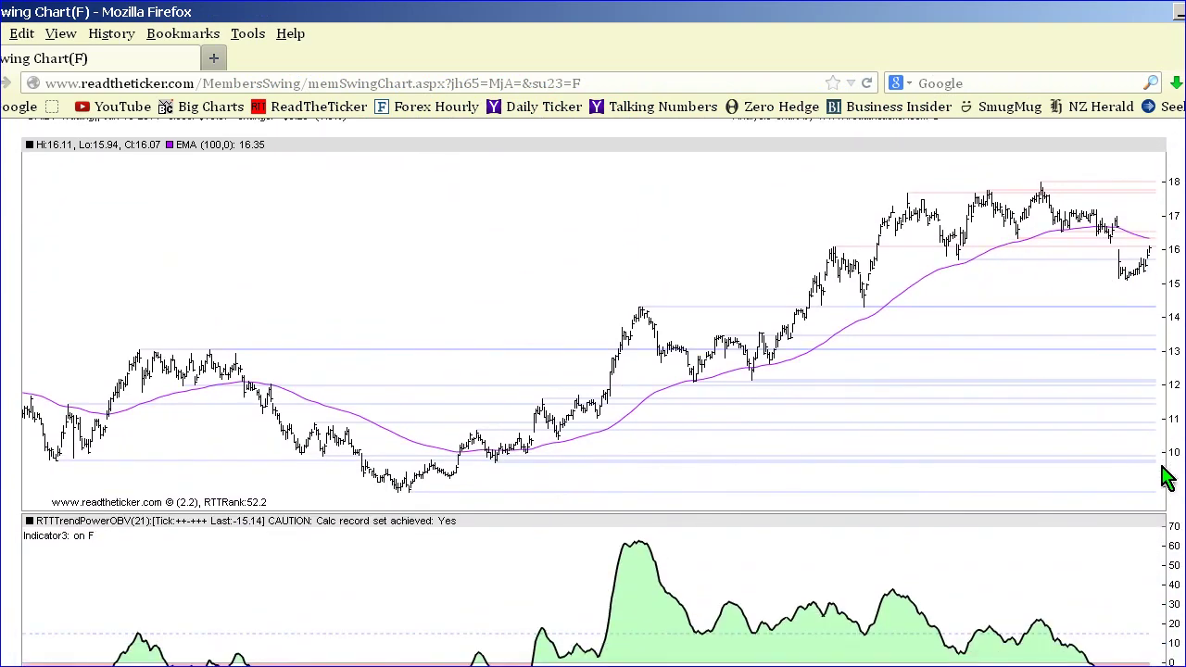
{"action": "scroll", "coordinate": [1165, 476], "scroll_direction": "up", "scroll_amount": 15}
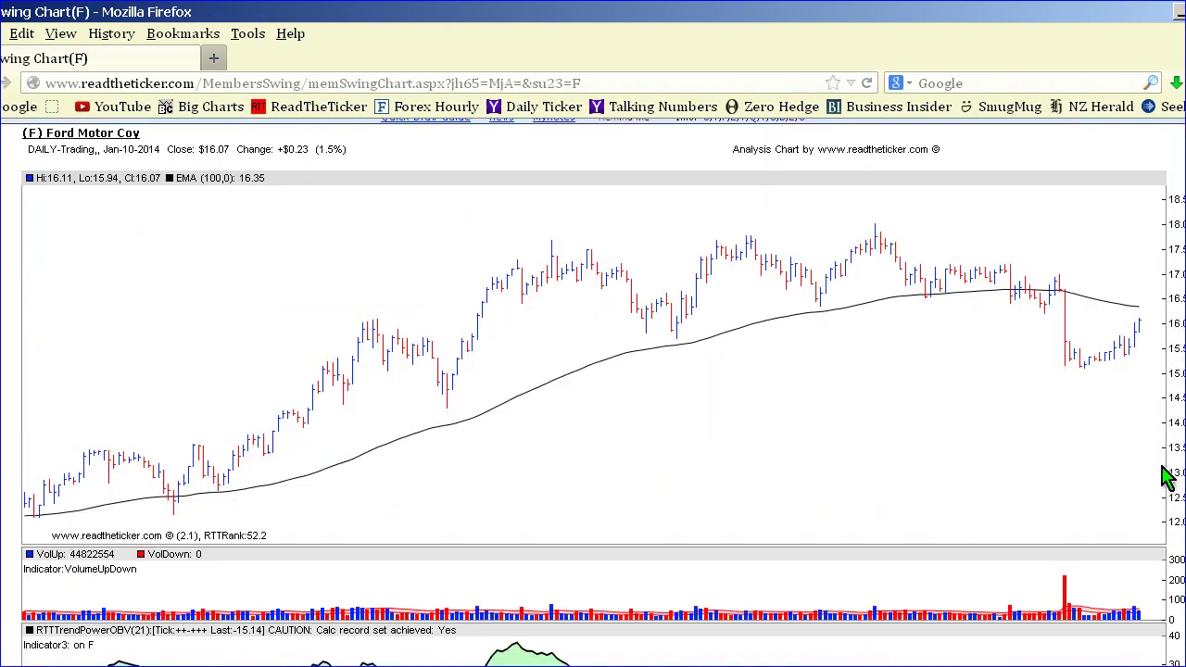
{"action": "key", "text": "alt+Tab"}
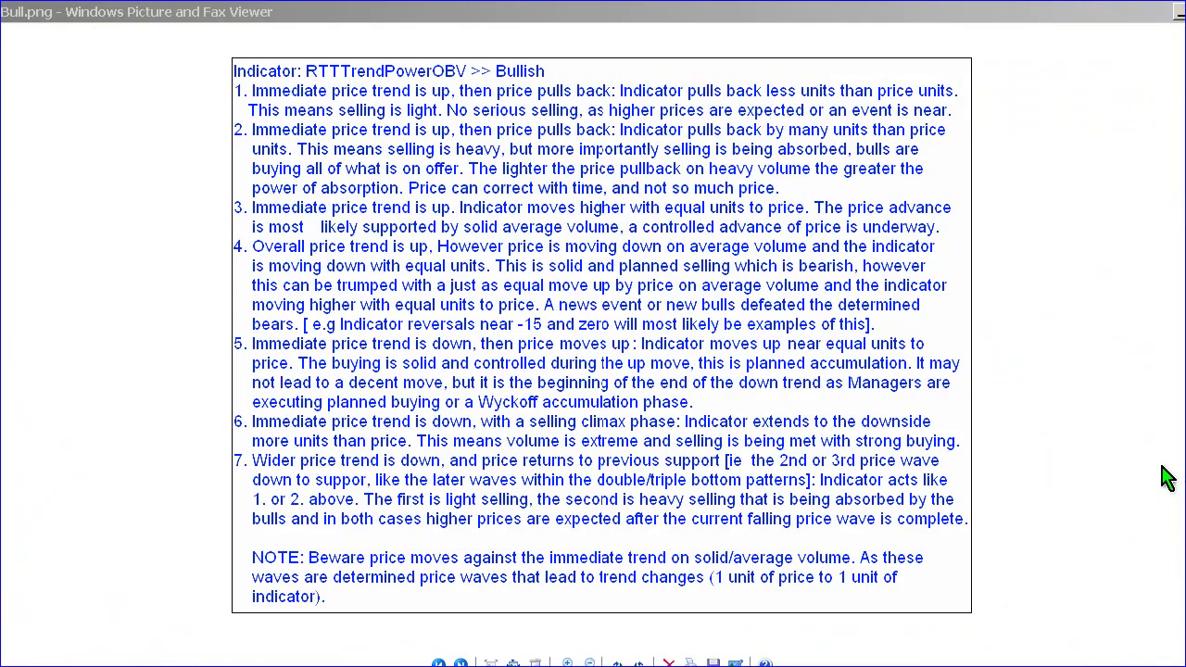